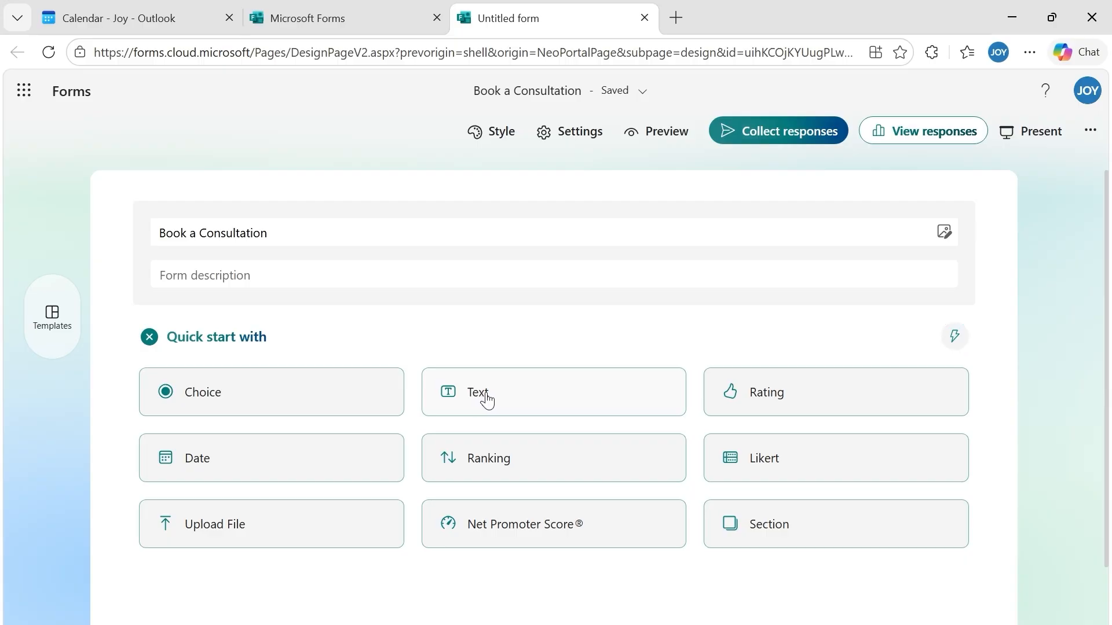
# - Add a text question titled "Full Name" to the form and make it required
pyautogui.click(488, 396)
pyautogui.write('Fu')
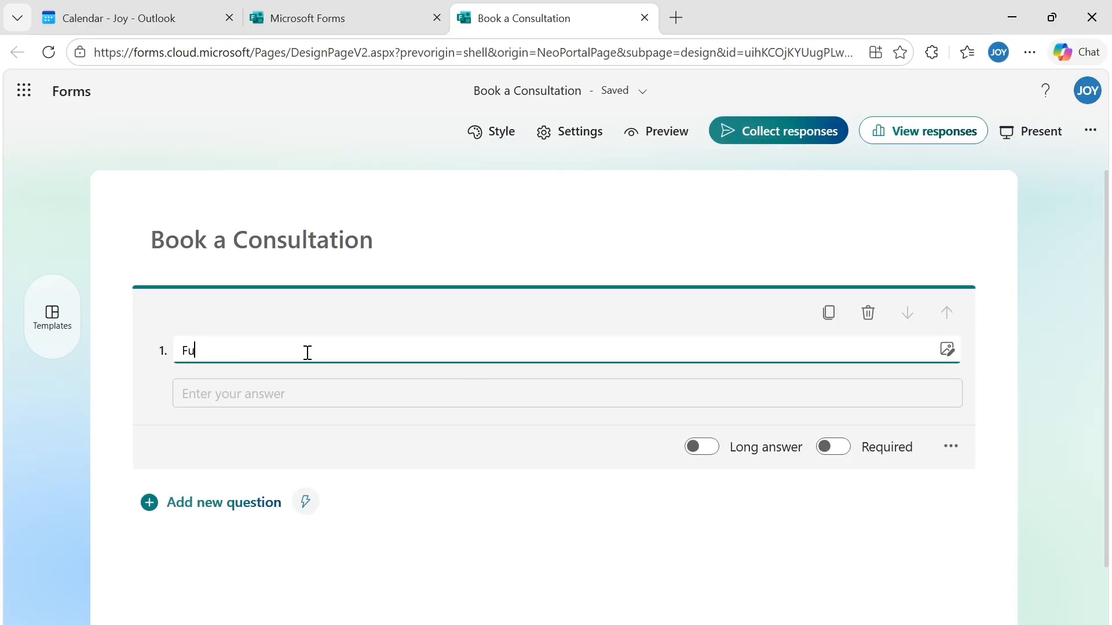
pyautogui.write('ll Name')
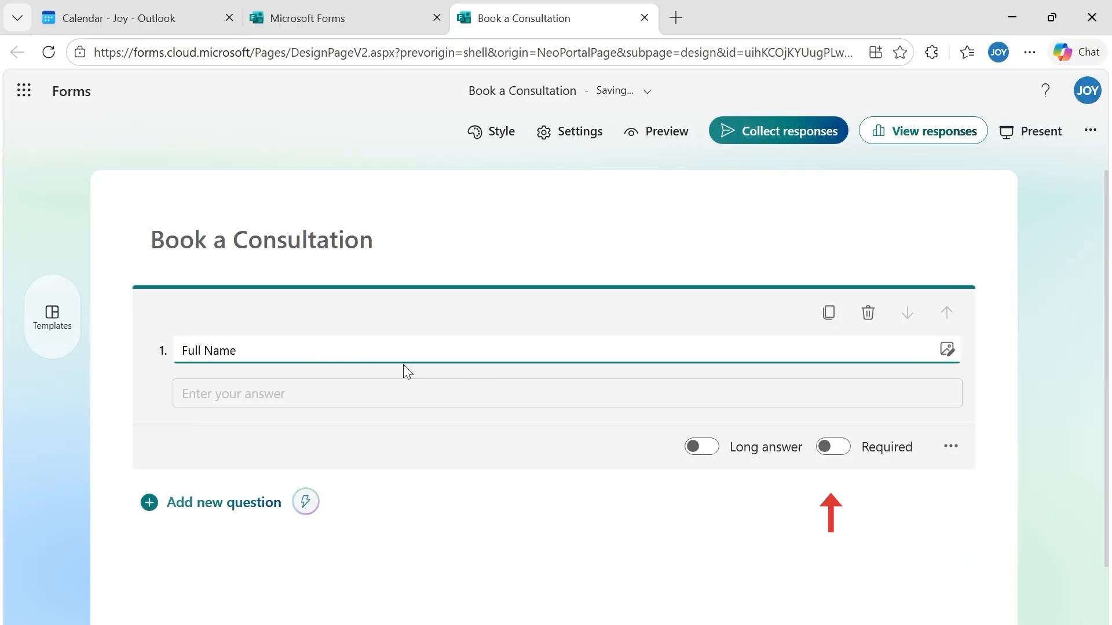
pyautogui.click(840, 450)
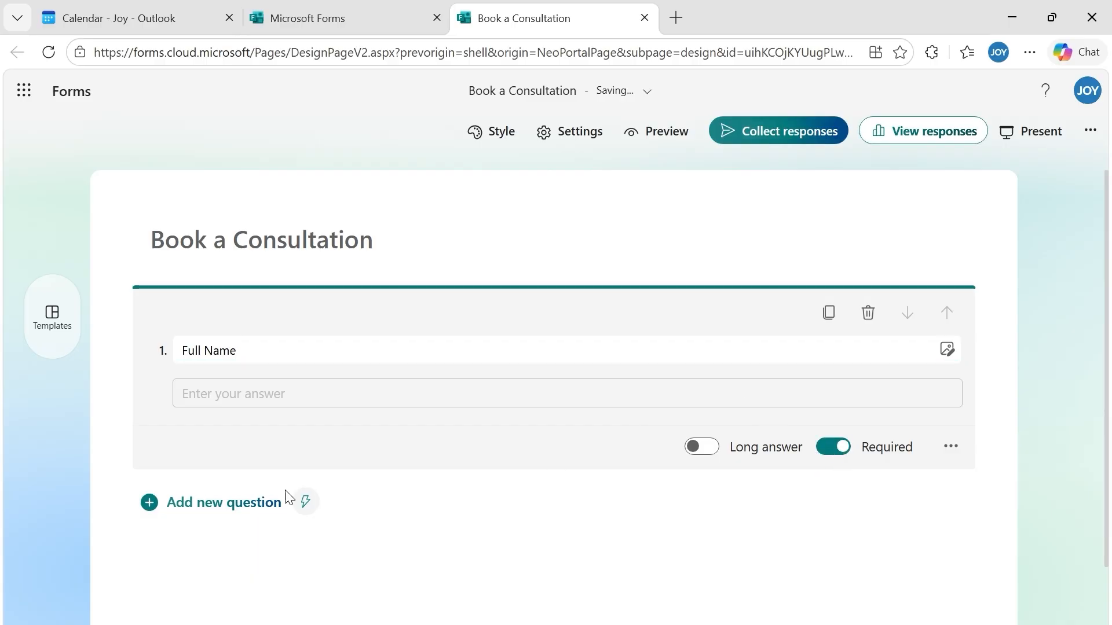
# - Add a second text question titled "Email Address" below the Full Name question
pyautogui.click(216, 504)
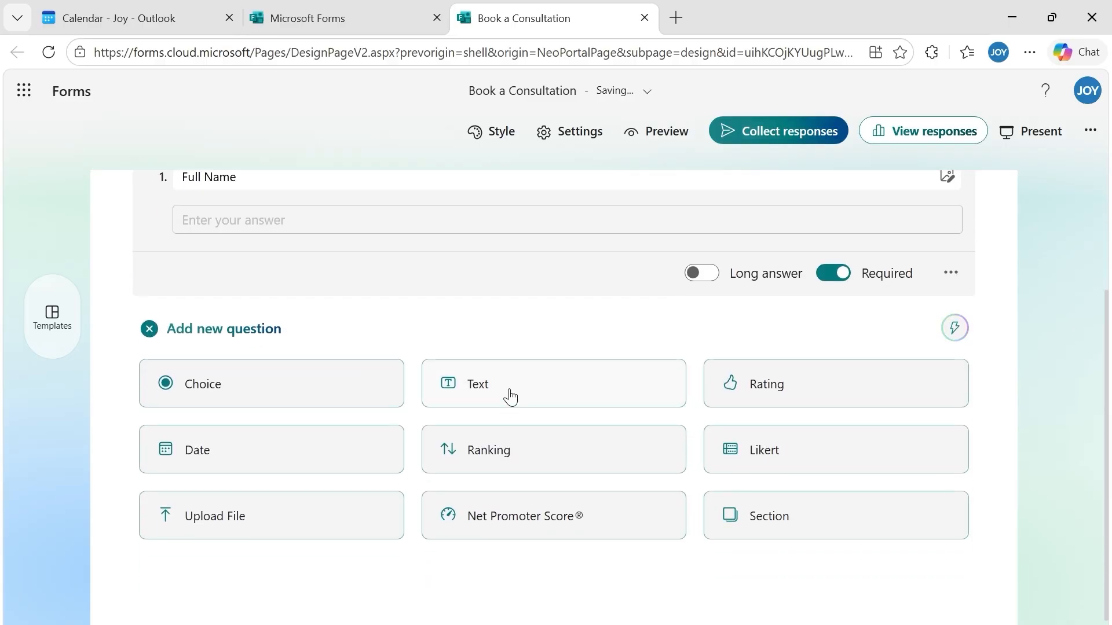
pyautogui.click(509, 394)
pyautogui.moveTo(260, 333); pyautogui.dragTo(187, 336)
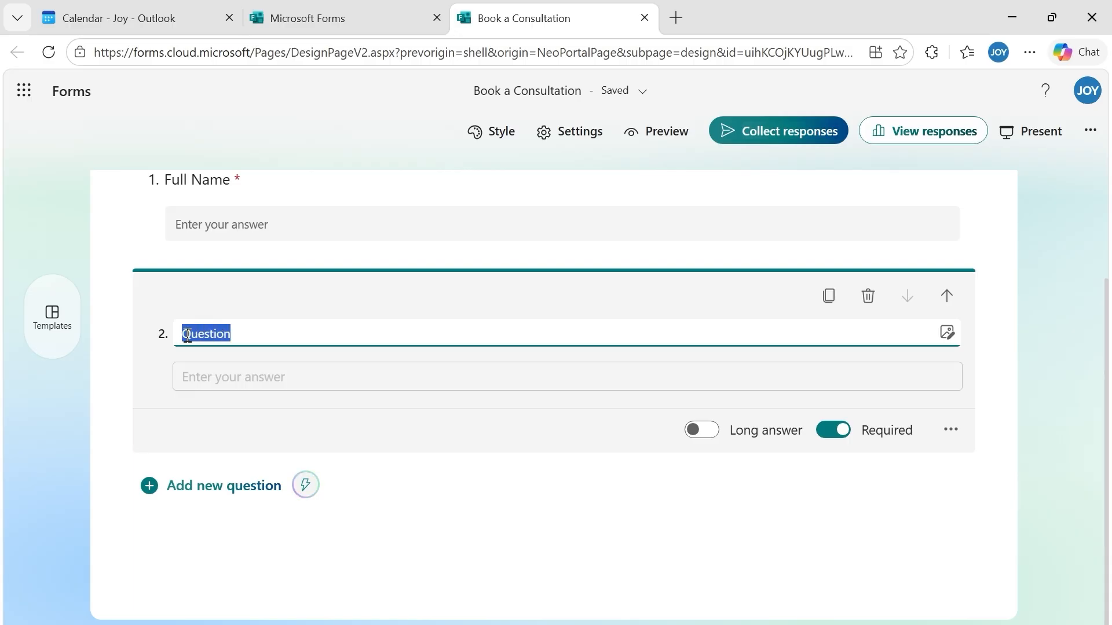
pyautogui.write('Email Address')
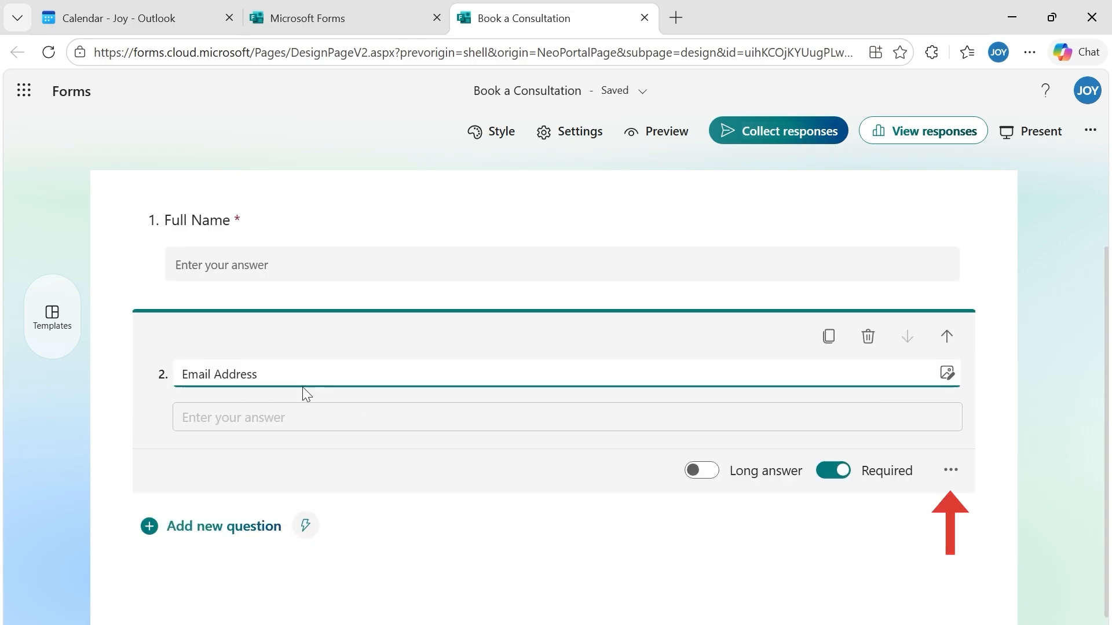
# - Restrict answers to the Email Address question to the Email type
pyautogui.click(951, 470)
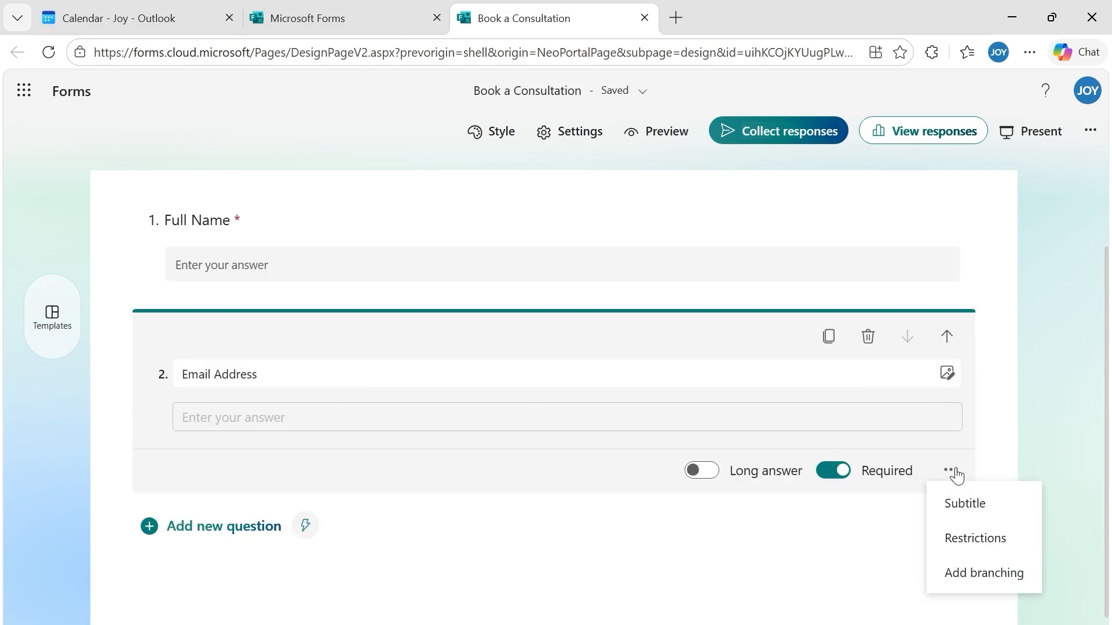
pyautogui.click(963, 530)
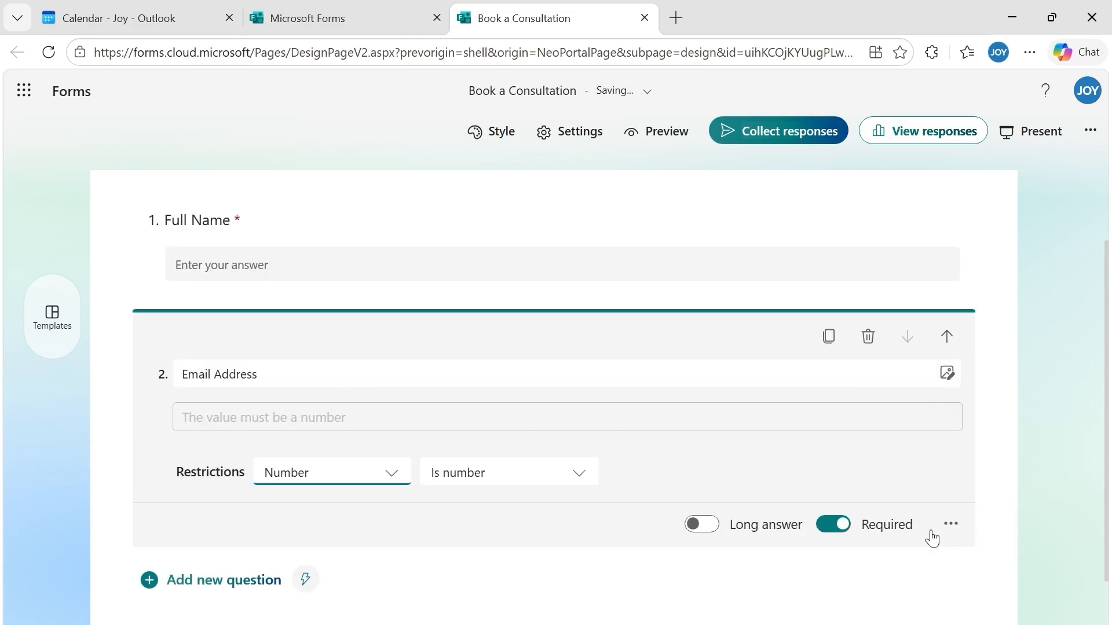
pyautogui.click(346, 481)
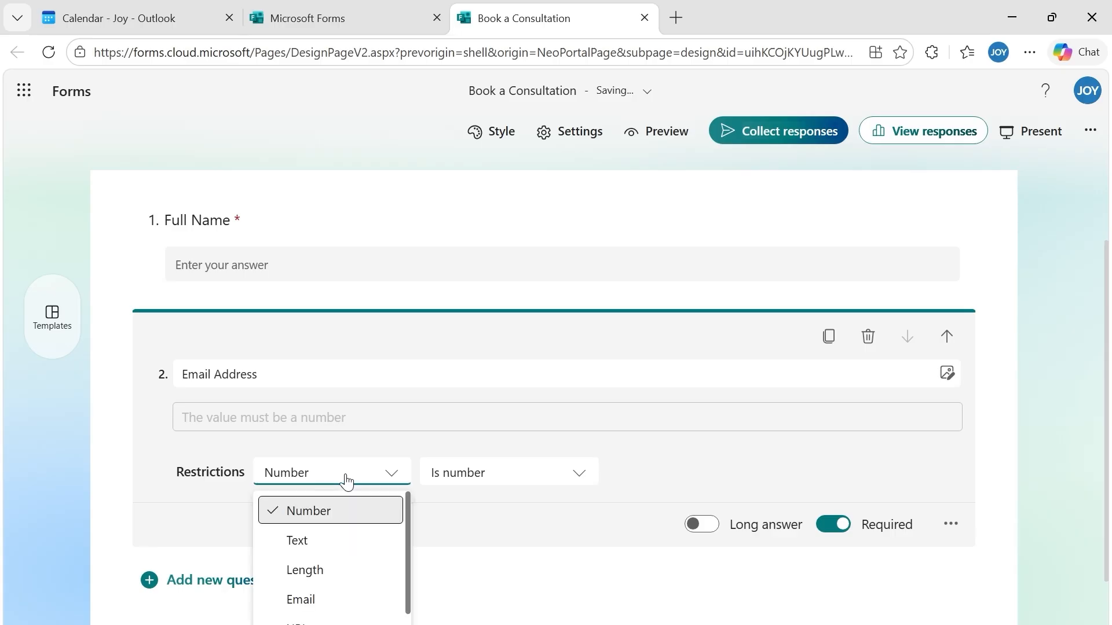
pyautogui.click(328, 601)
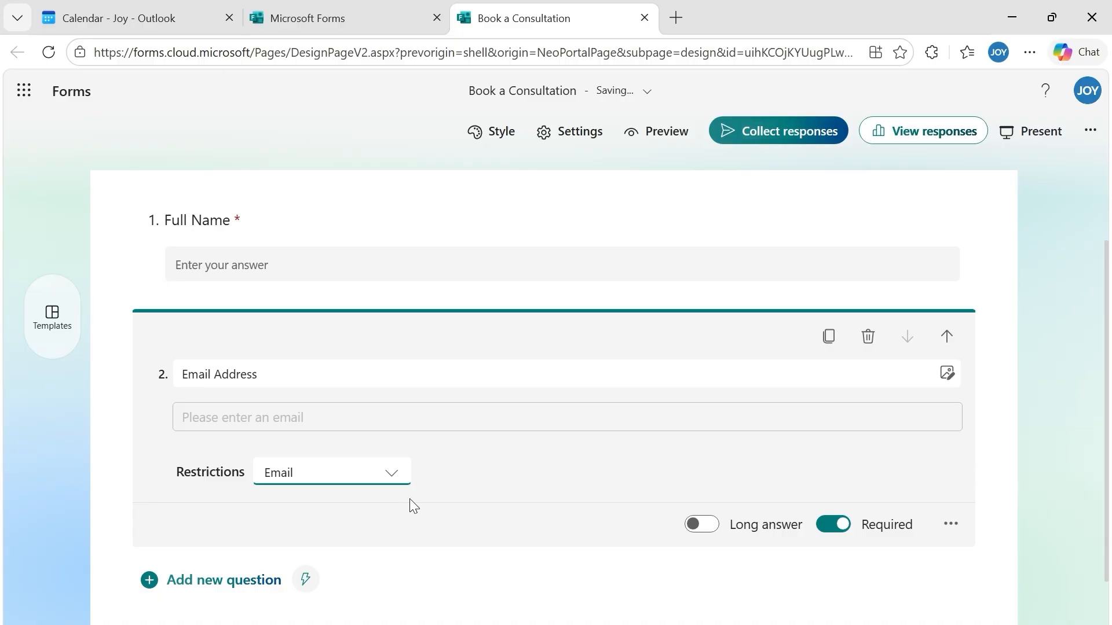
# - Add a date question titled "Meeting Date" after the Email Address question
pyautogui.scroll(-2, 499, 434)
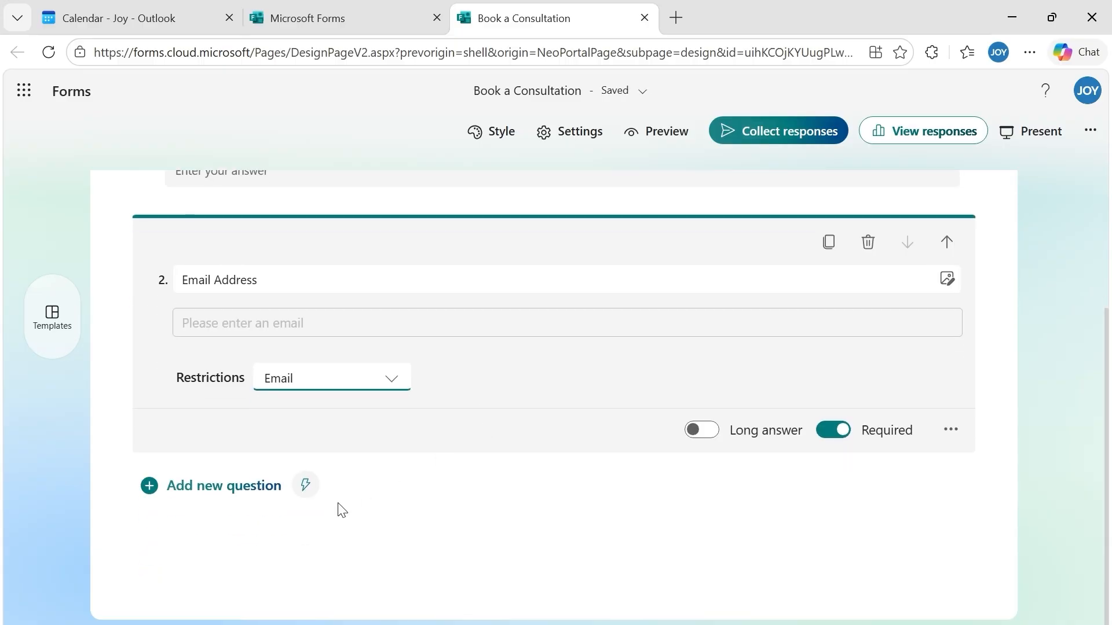
pyautogui.click(243, 493)
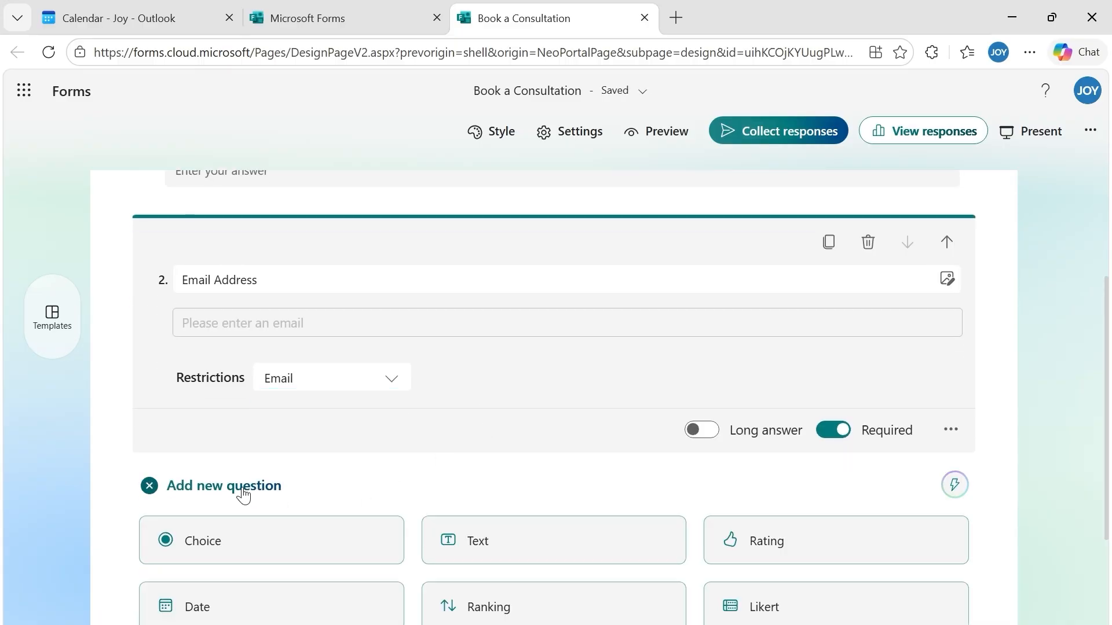
pyautogui.scroll(-3, 324, 475)
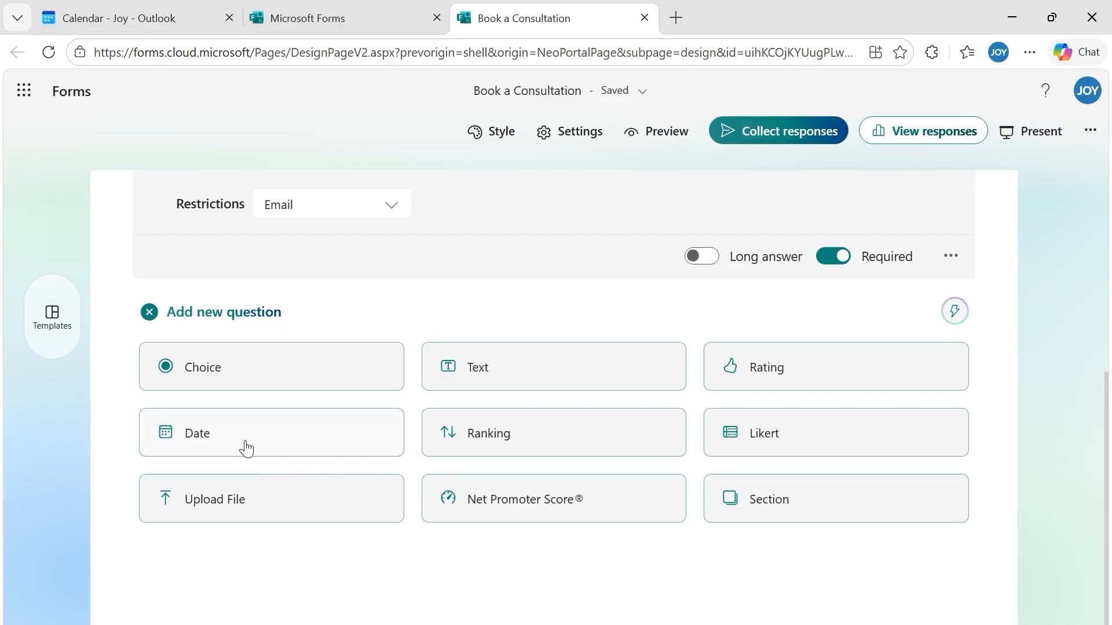
pyautogui.click(244, 447)
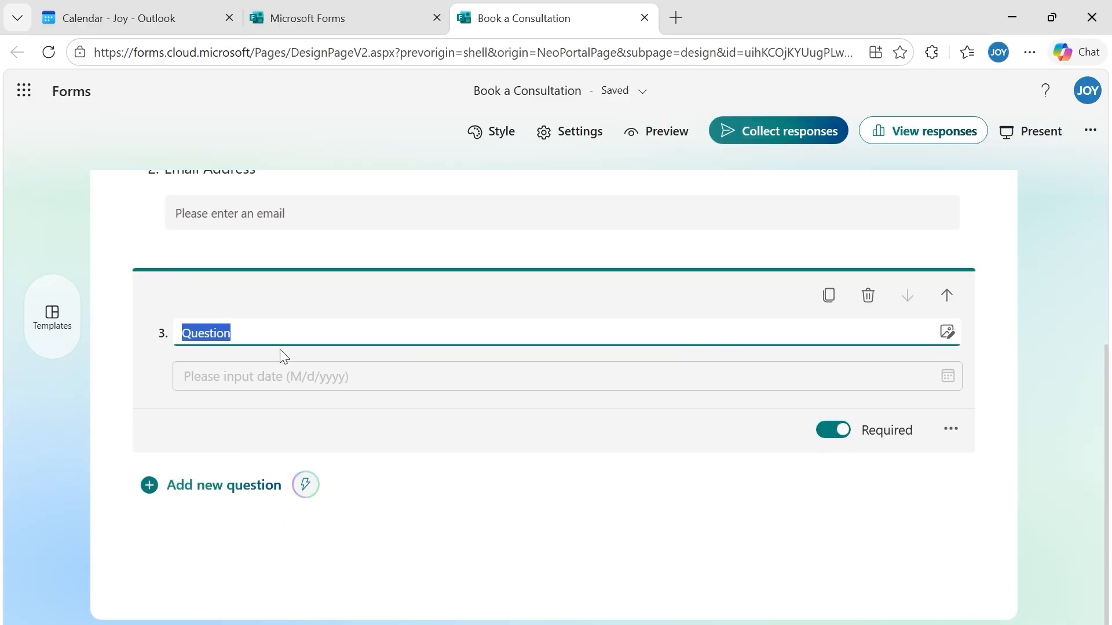
pyautogui.write('Meeting Date')
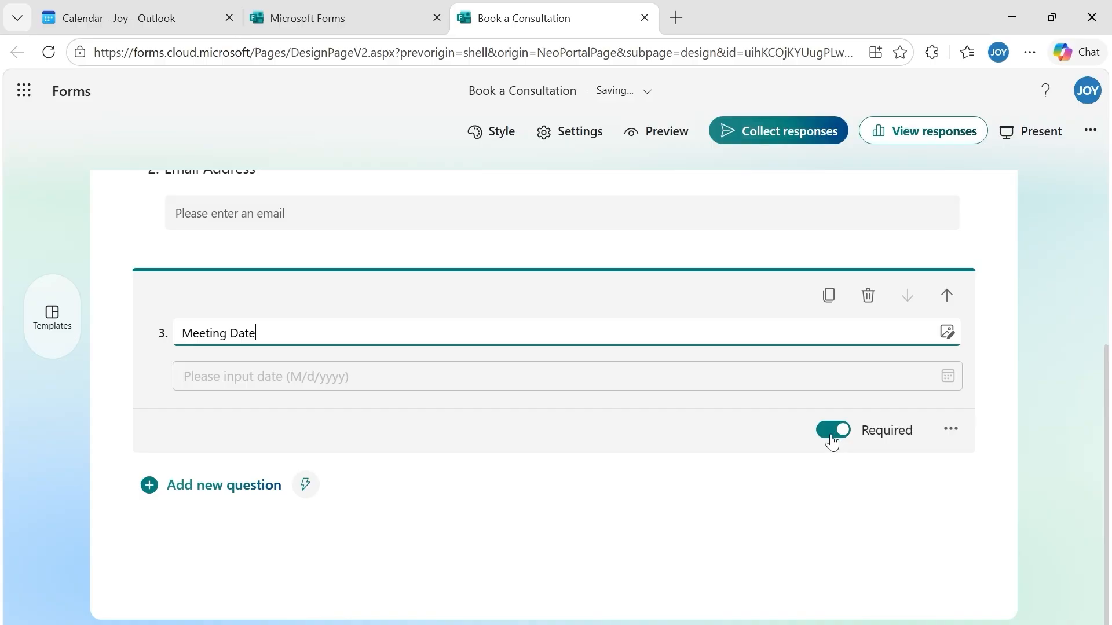
# - Add a choice question titled "Meeting Time" after the Meeting Date question
pyautogui.click(254, 485)
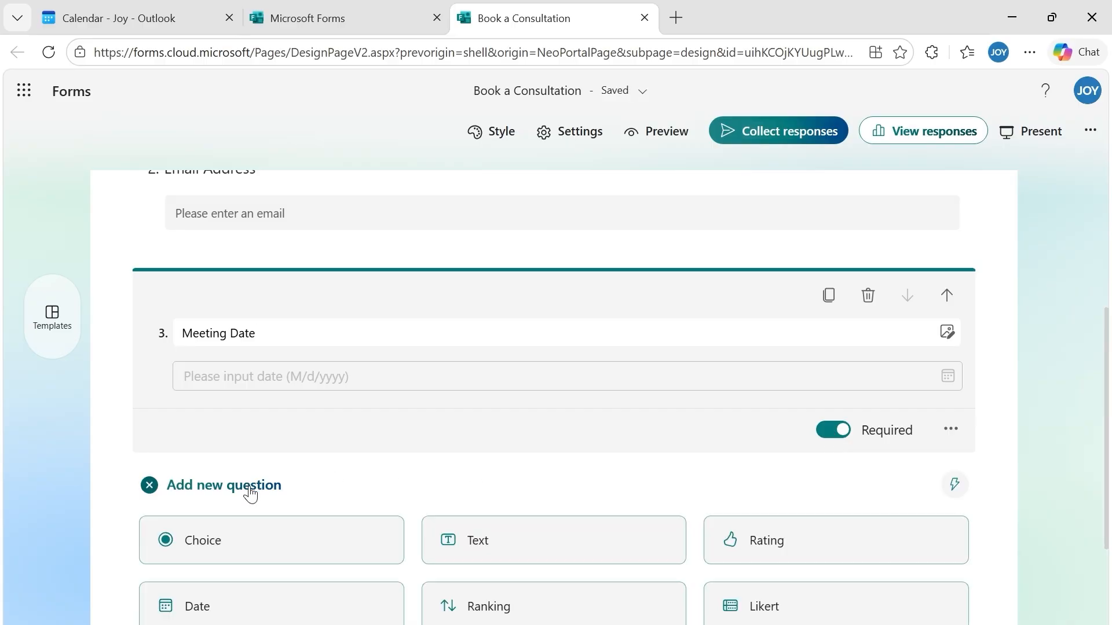
pyautogui.scroll(-3, 427, 449)
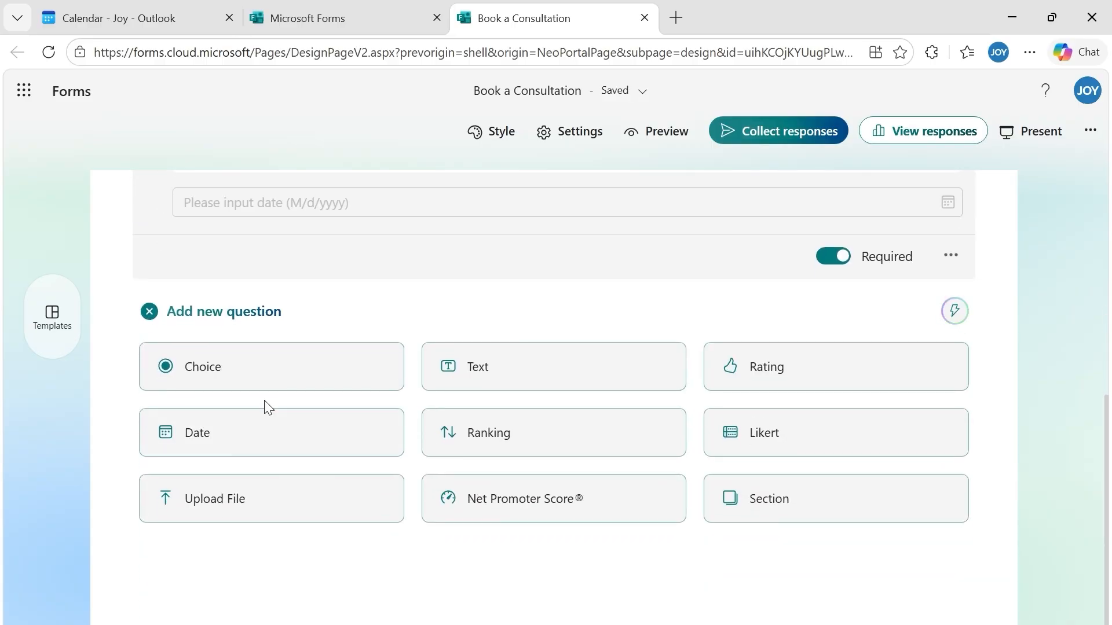
pyautogui.click(242, 378)
pyautogui.write('M')
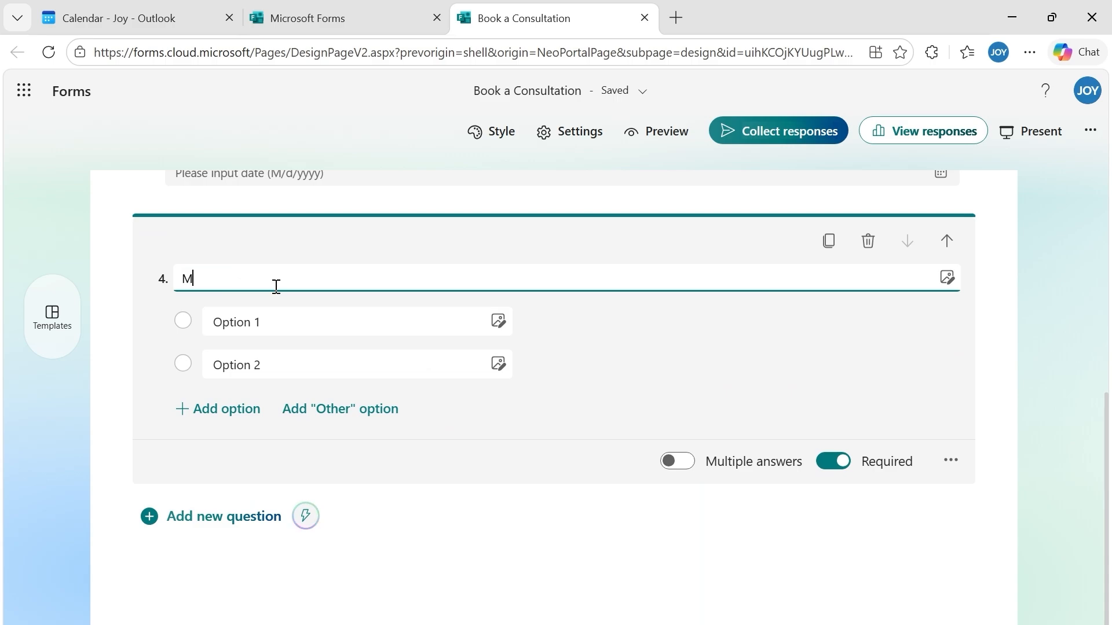
pyautogui.write('eeting Time')
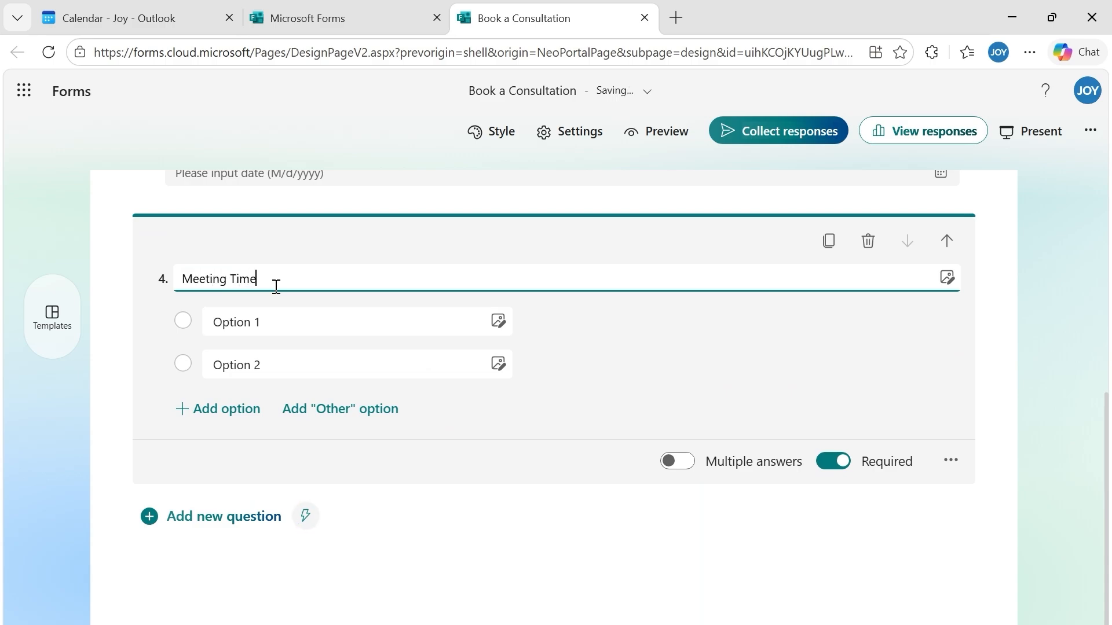
# - Set the first two Meeting Time options to "10:00 AM" and "11:00 AM"
pyautogui.click(294, 324)
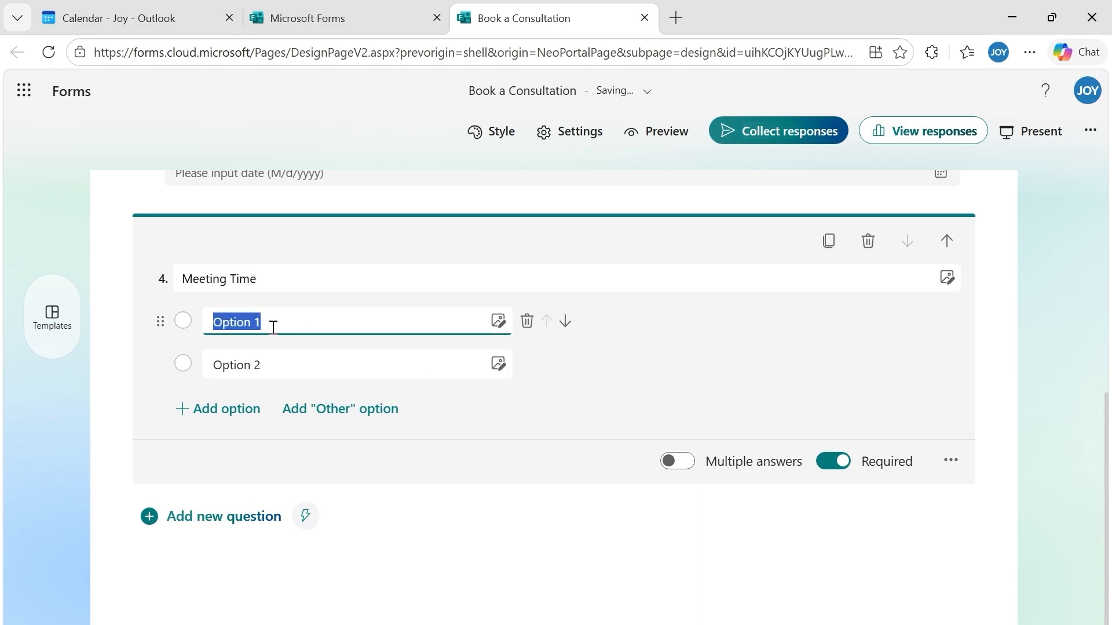
pyautogui.write('10:0')
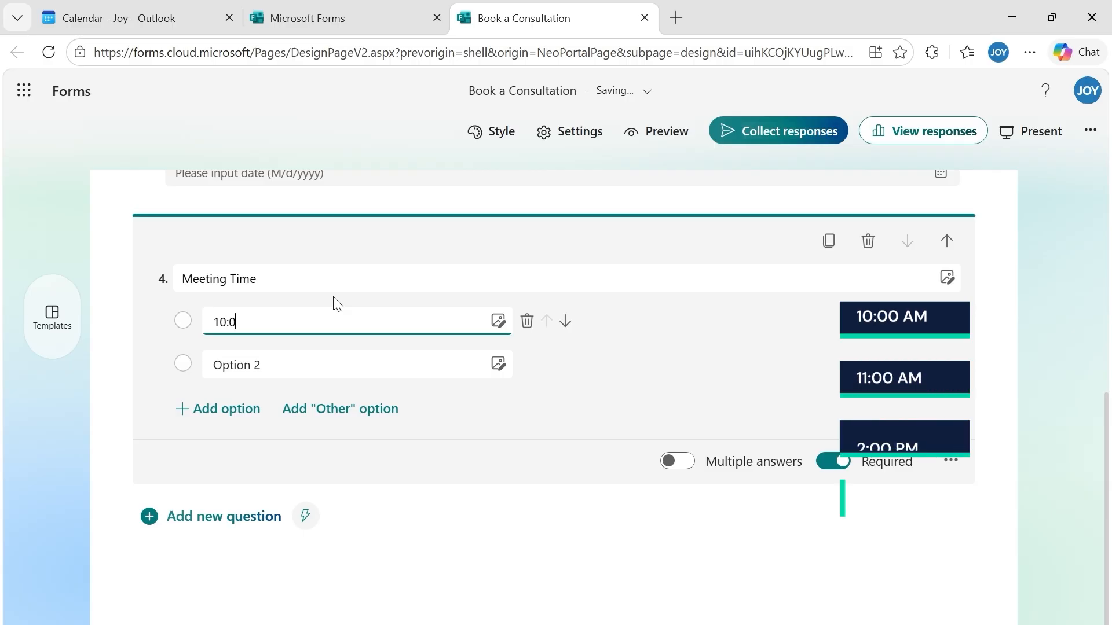
pyautogui.write('0 AM')
pyautogui.click(297, 364)
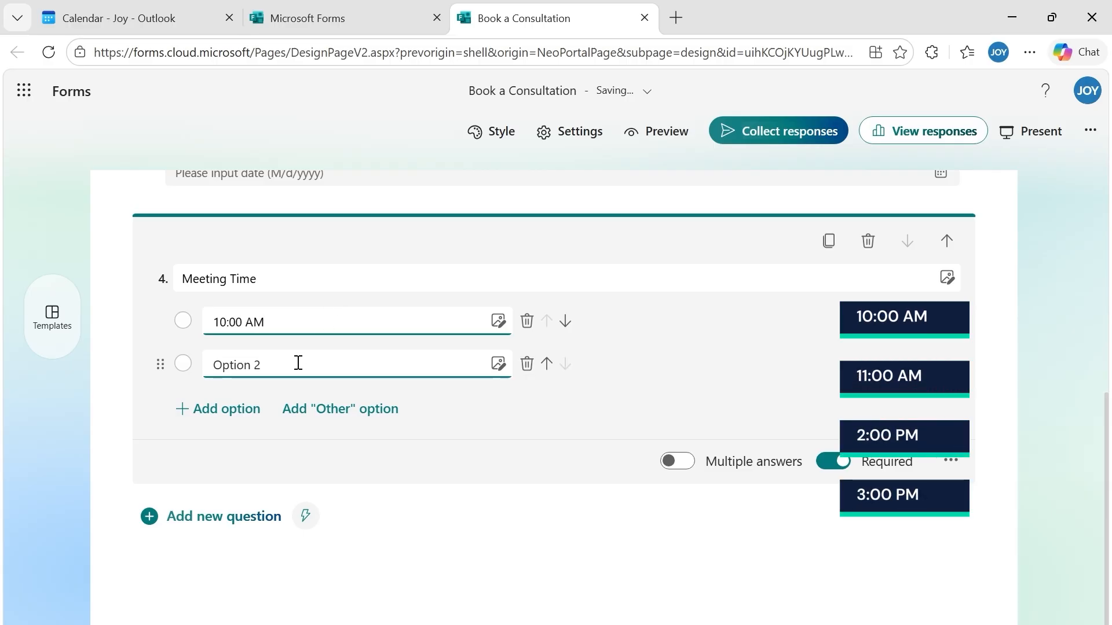
pyautogui.write('11')
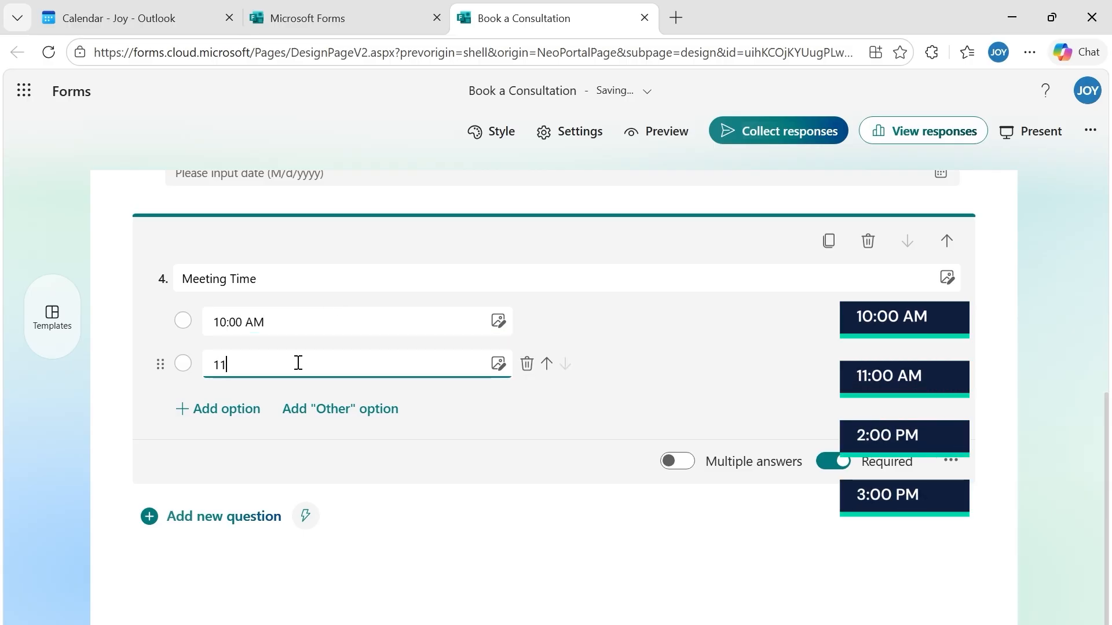
pyautogui.write(':00 AM')
# - Add two more Meeting Time options, "2:00 PM" and "3:00 PM"
pyautogui.click(232, 409)
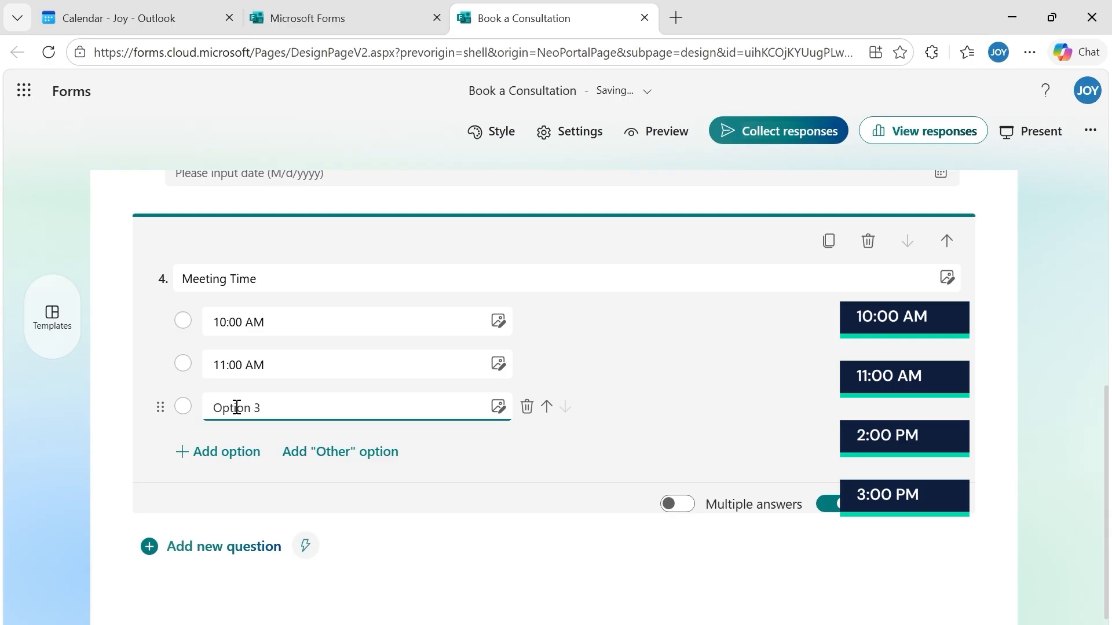
pyautogui.click(270, 405)
pyautogui.moveTo(270, 406); pyautogui.dragTo(216, 409)
pyautogui.write('2:00 PM')
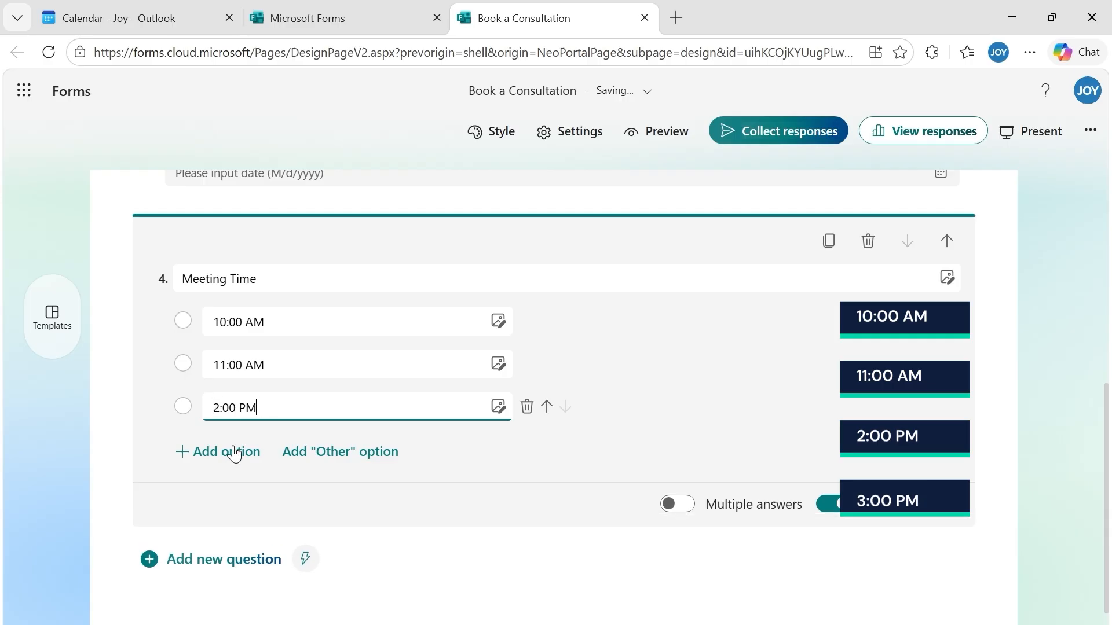
pyautogui.click(238, 452)
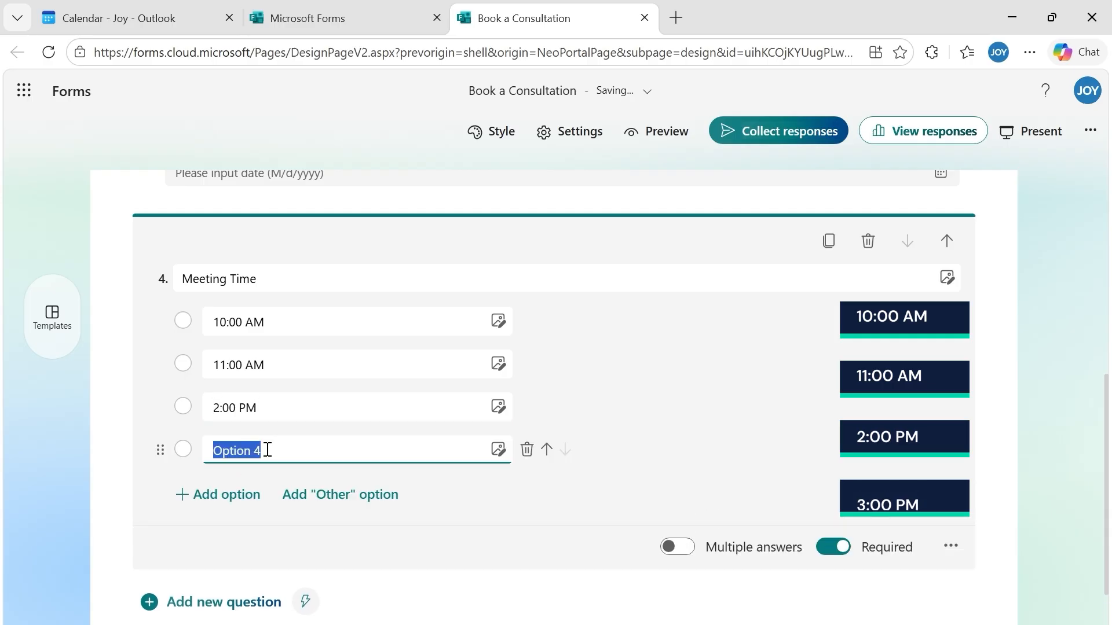
pyautogui.write('3:00 PM')
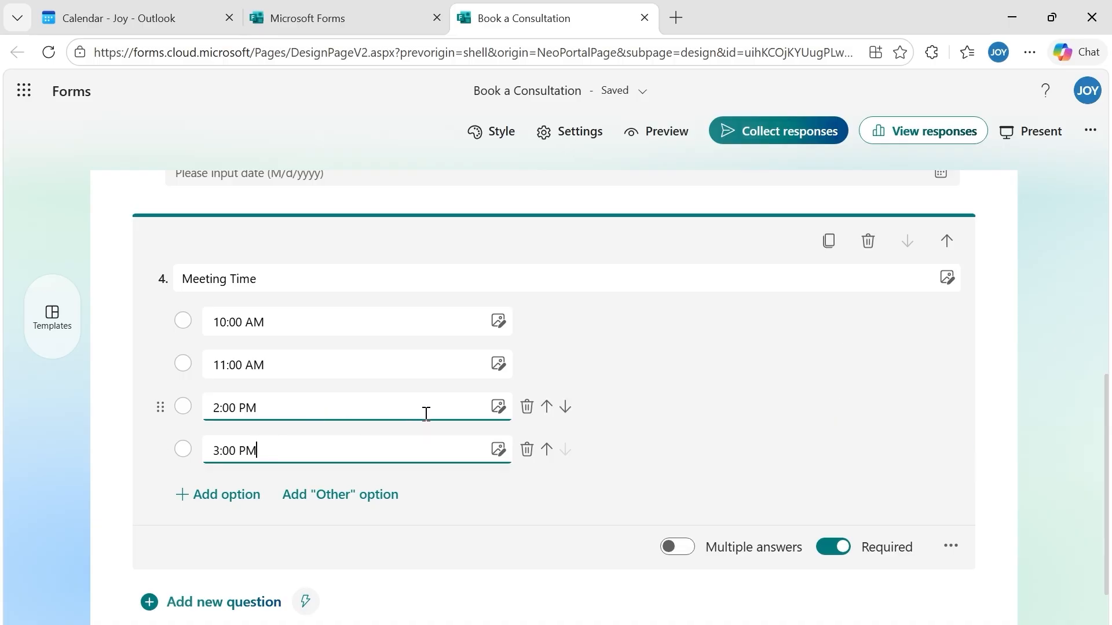
# - Add a text question titled "Reason for Meeting" at the end of the form and make it optional
pyautogui.scroll(-2, 427, 414)
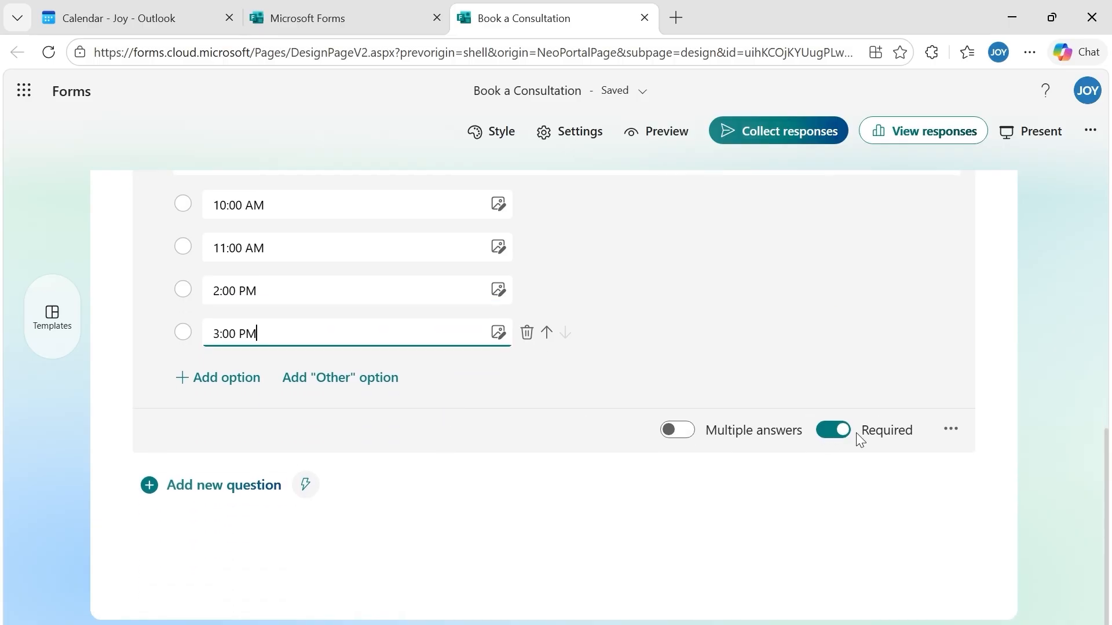
pyautogui.click(243, 492)
pyautogui.click(498, 454)
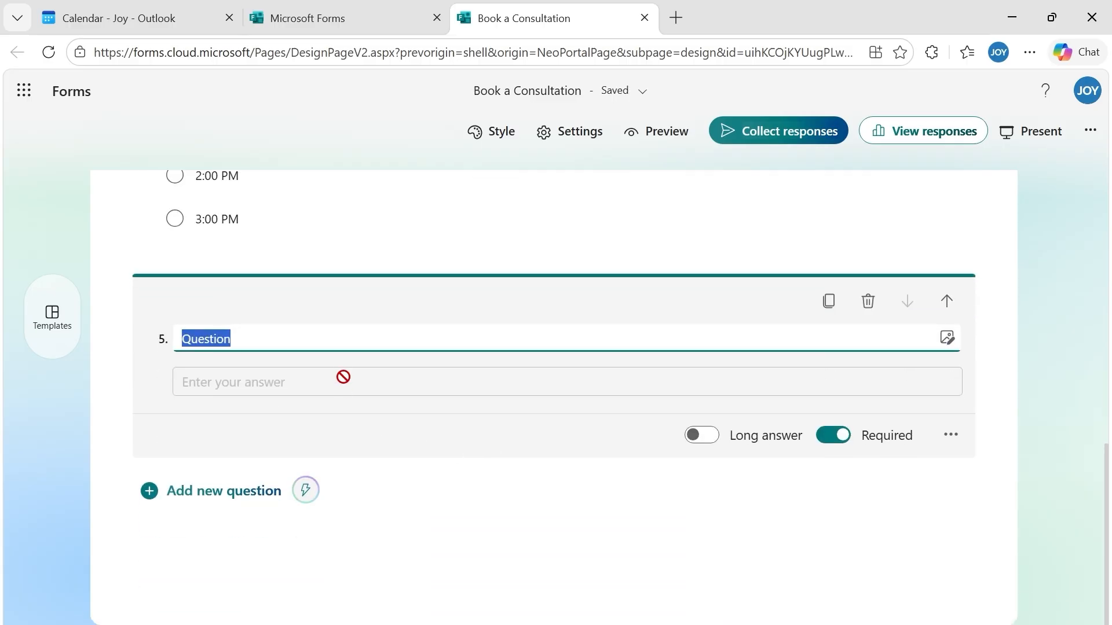
pyautogui.write('Reason ')
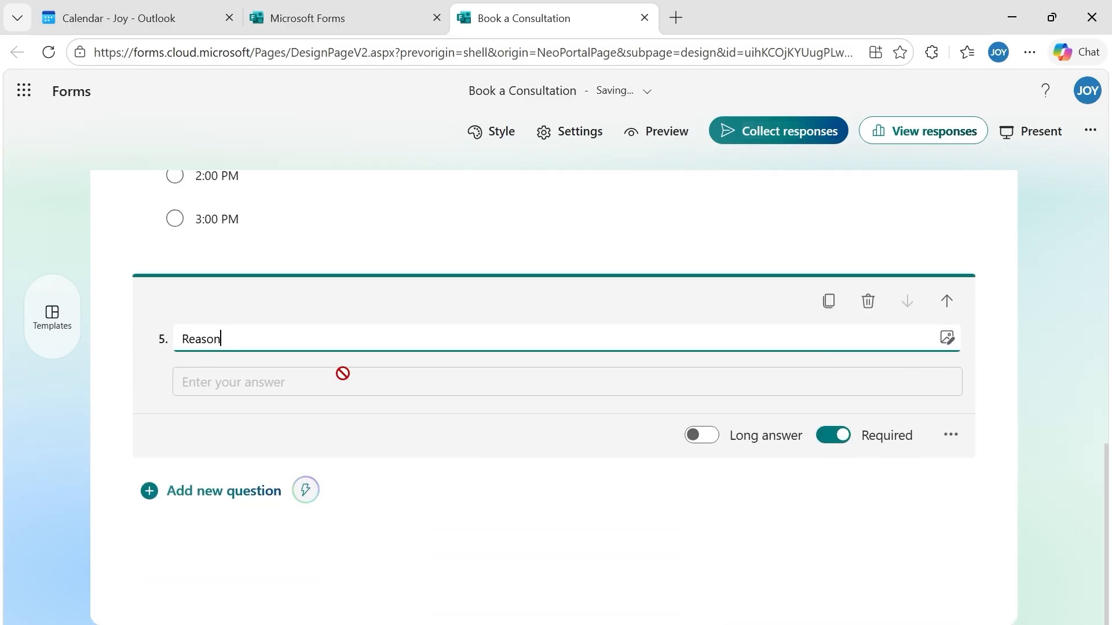
pyautogui.write('for Meeting')
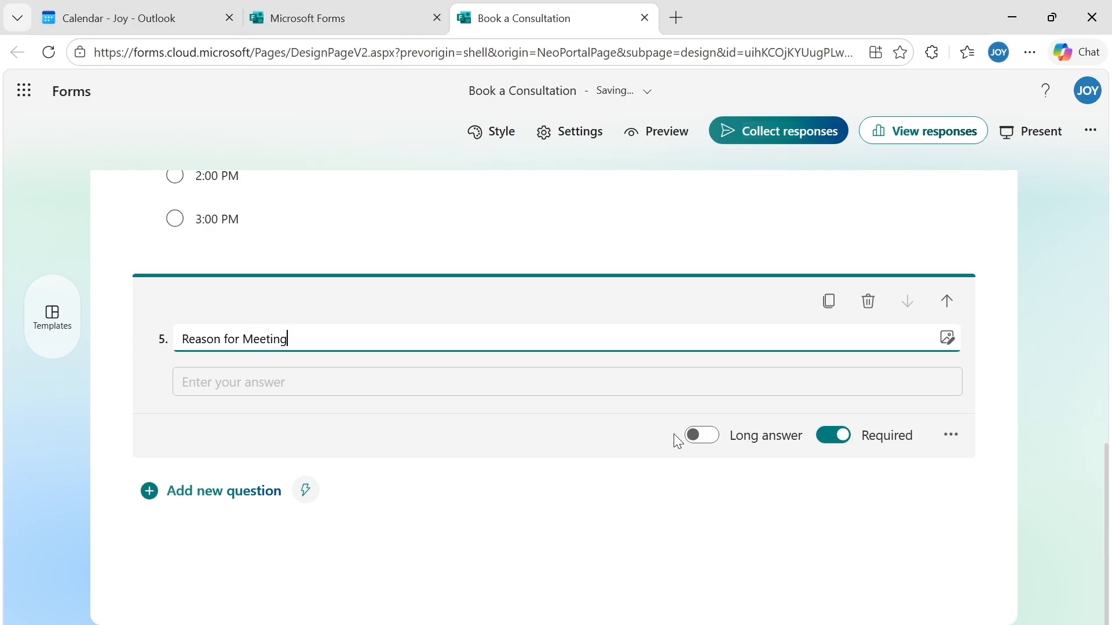
pyautogui.click(833, 439)
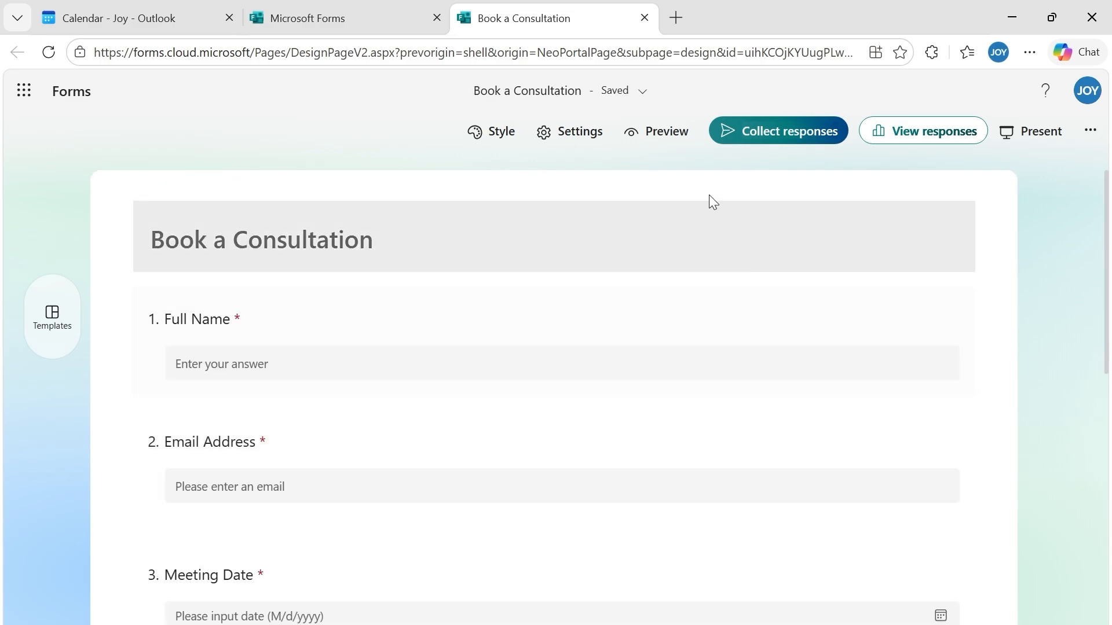
# - Preview the finished form in the computer view and look through all its questions
pyautogui.click(675, 138)
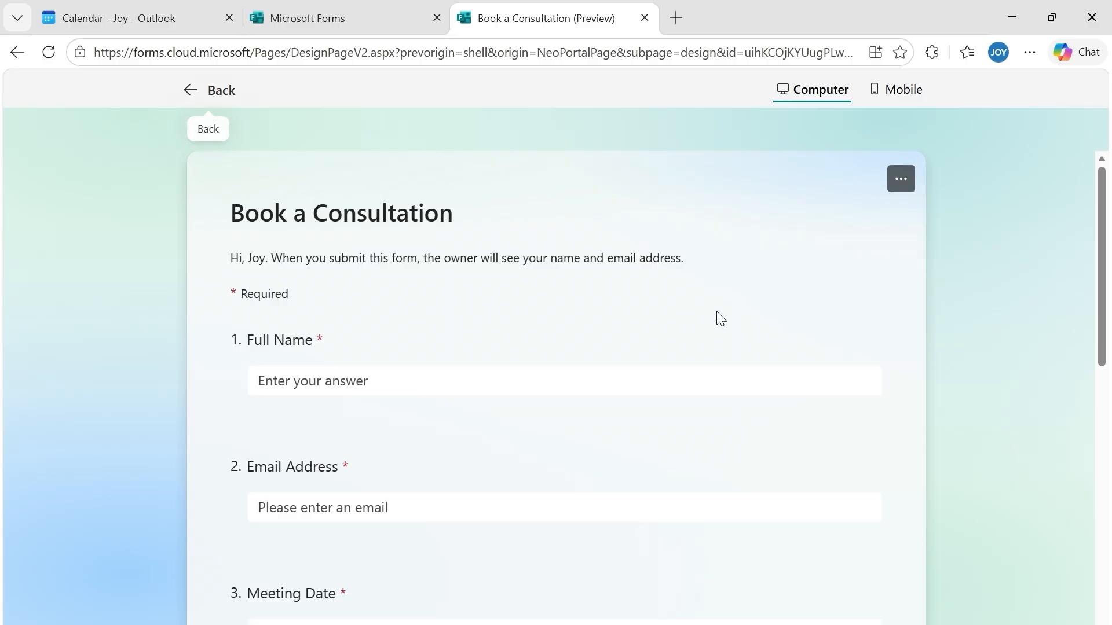
pyautogui.scroll(-10, 720, 319)
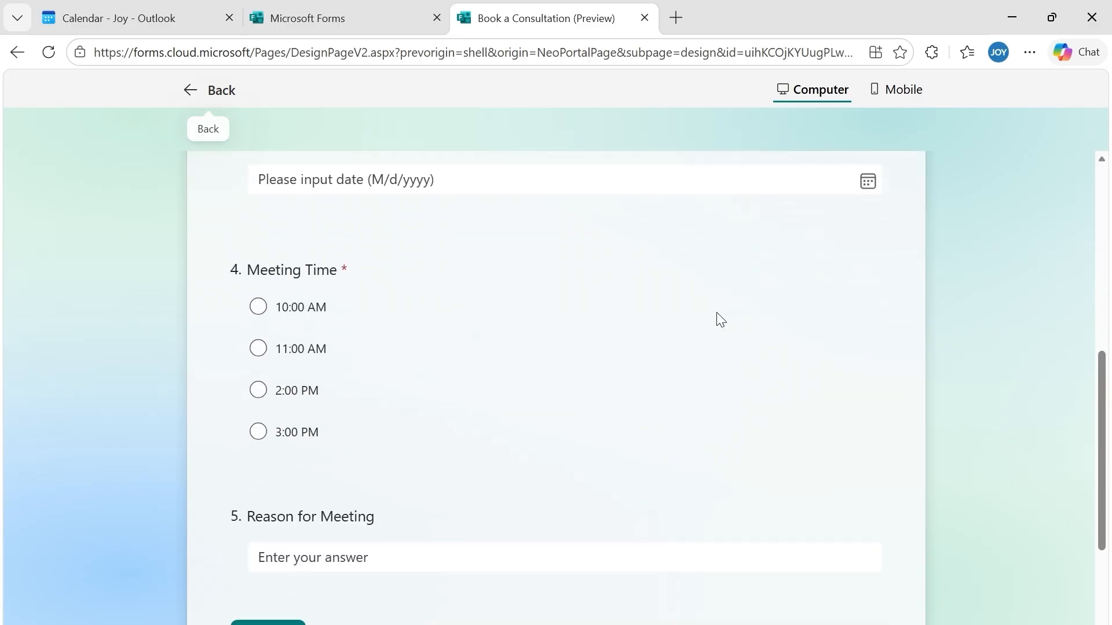
pyautogui.scroll(10, 720, 318)
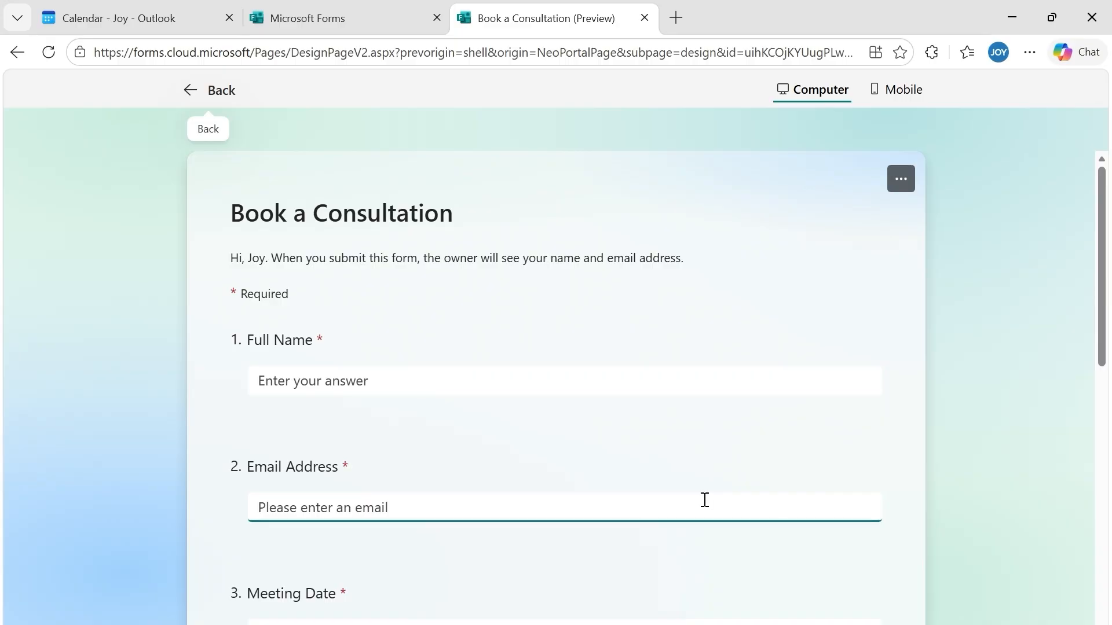
# - Check the form preview once more down to the Submit button and return to its title
pyautogui.scroll(-10, 705, 504)
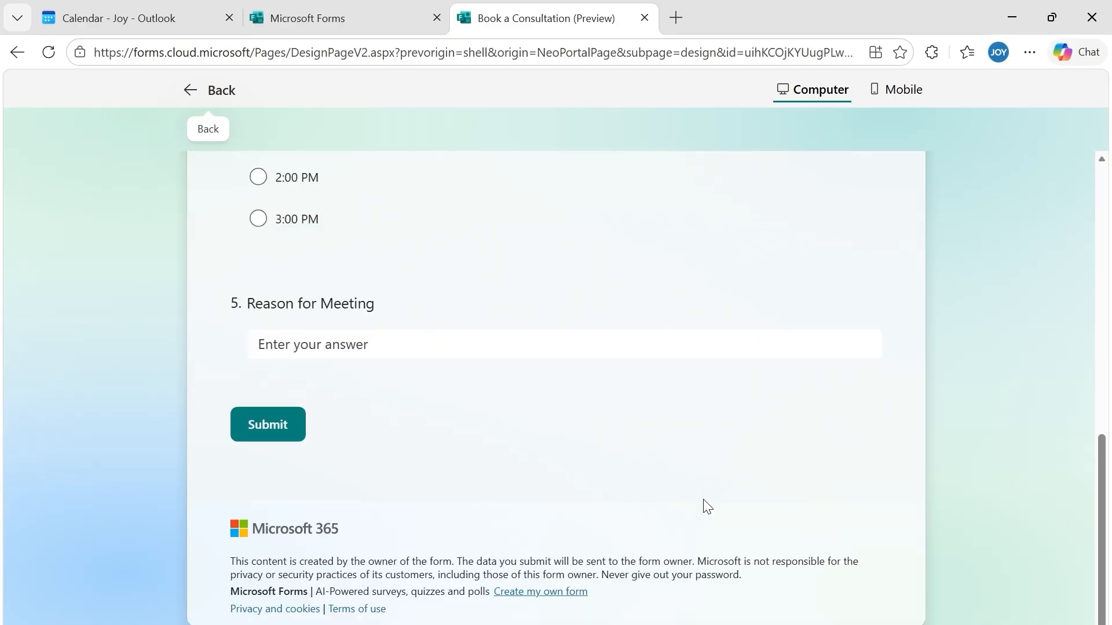
pyautogui.scroll(10, 703, 506)
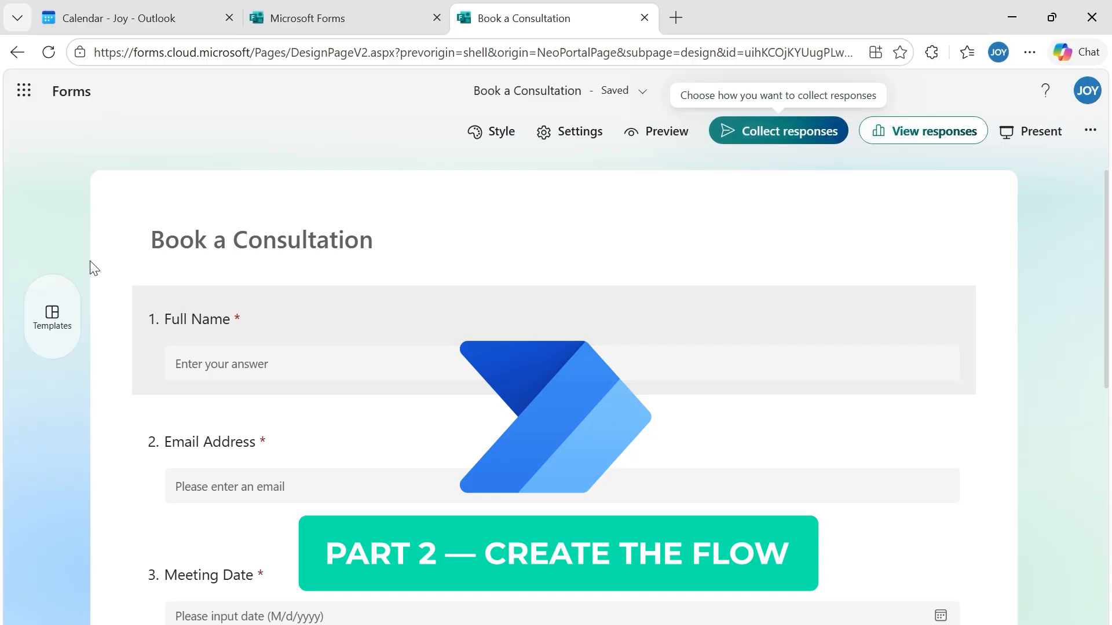
# - Switch to Power Automate and start building a new automated cloud flow from blank
pyautogui.click(24, 91)
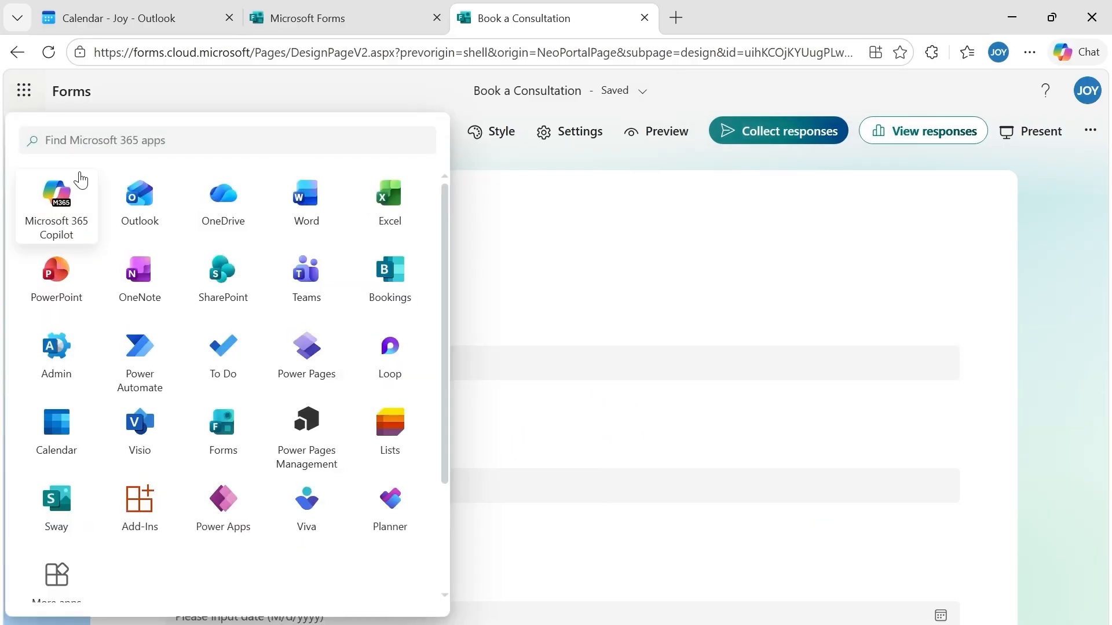
pyautogui.click(154, 368)
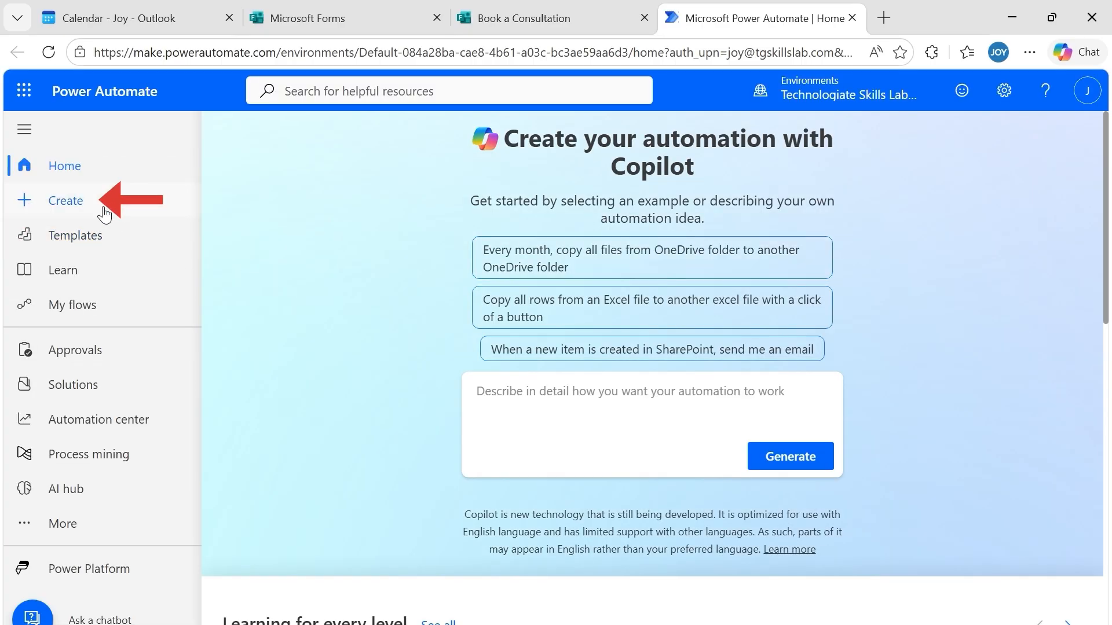
pyautogui.click(104, 214)
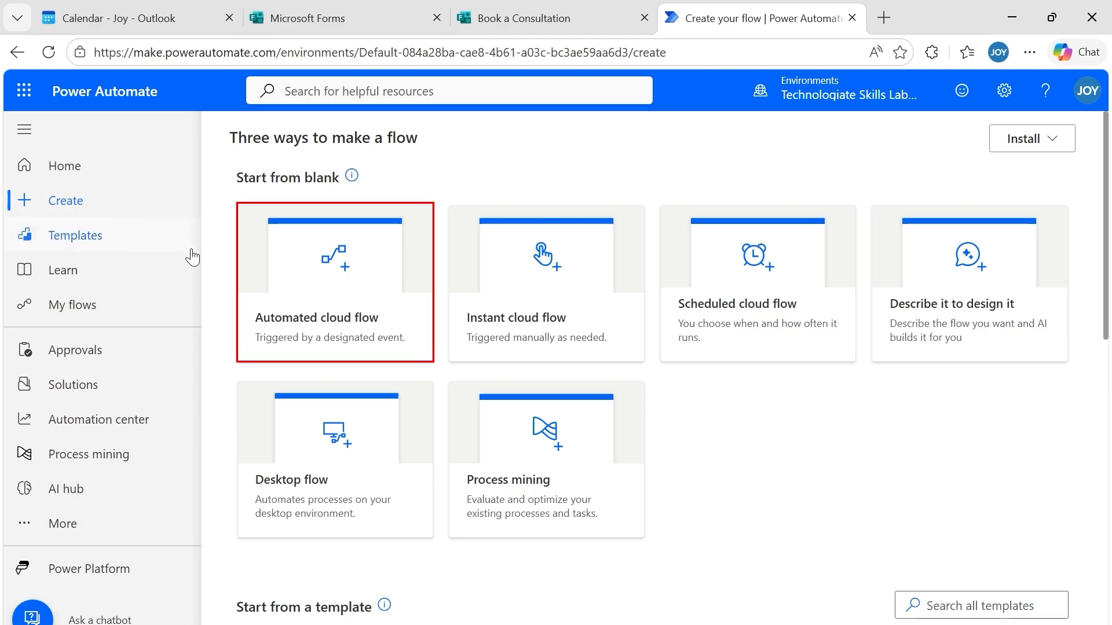
pyautogui.click(335, 328)
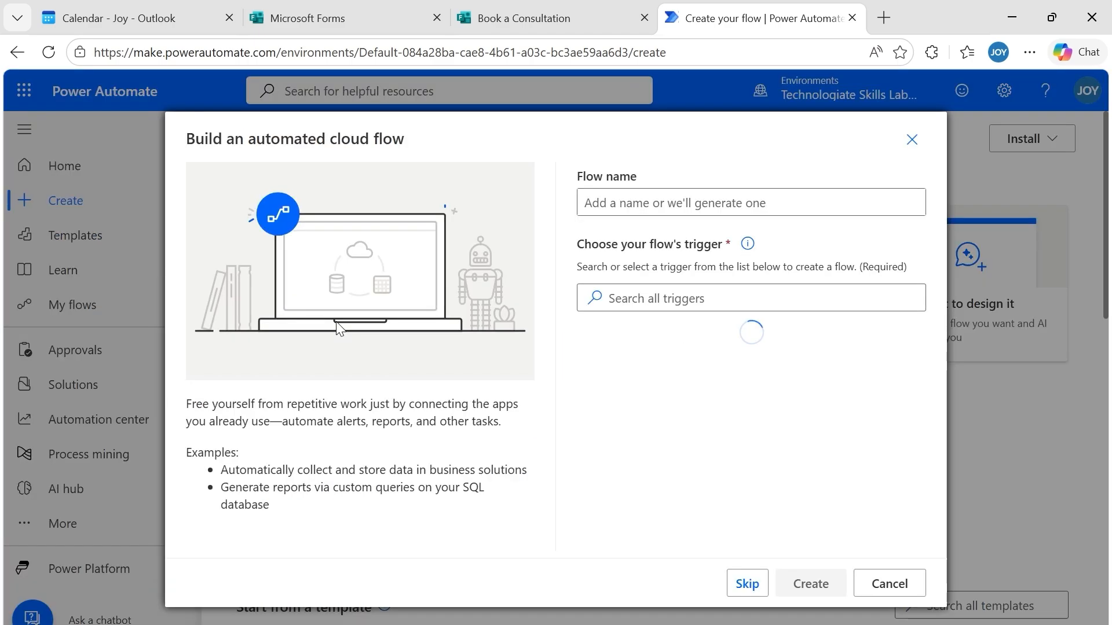
# - Create the flow as "Book a Consultation" with the Microsoft Forms trigger "When a new response is submitted"
pyautogui.click(637, 202)
pyautogui.write('Boo')
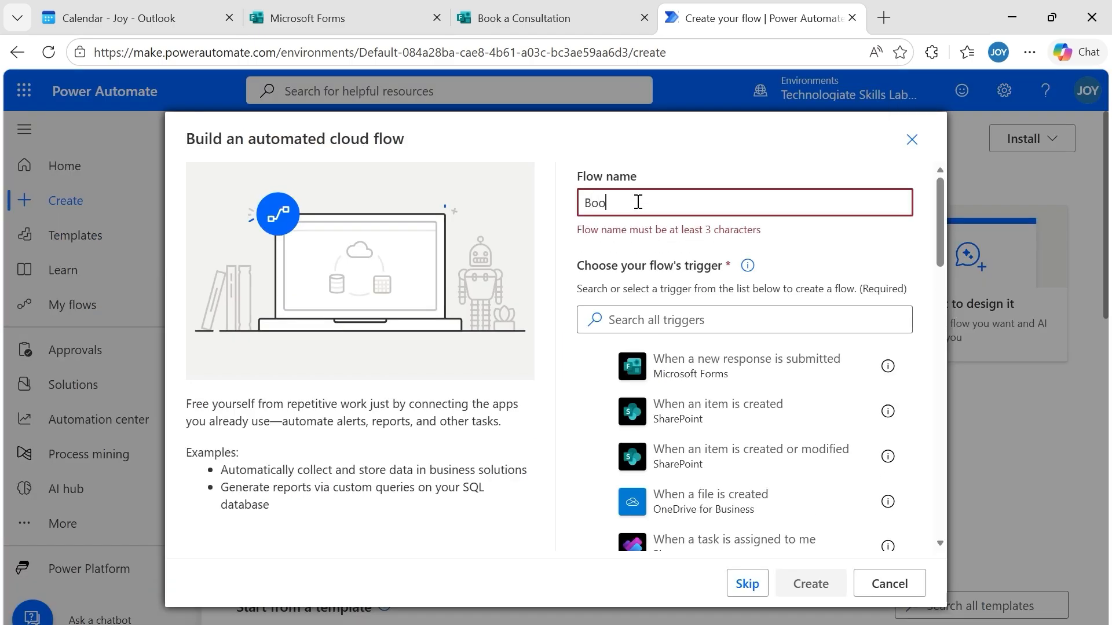
pyautogui.write('k a Consultation')
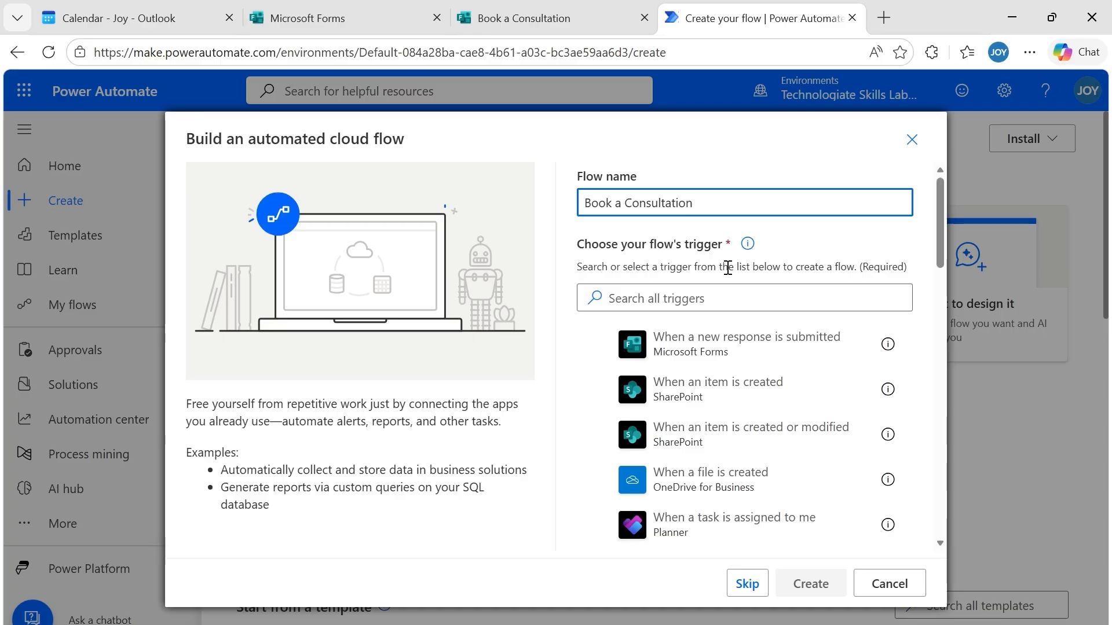
pyautogui.click(727, 303)
pyautogui.write('f')
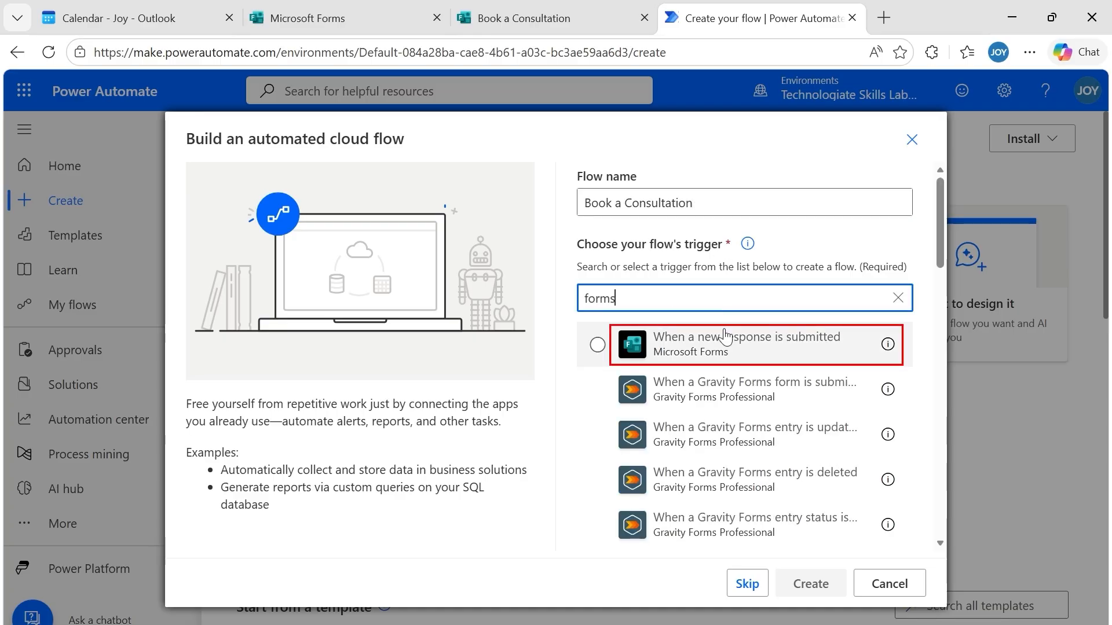
pyautogui.write('orms')
pyautogui.click(684, 348)
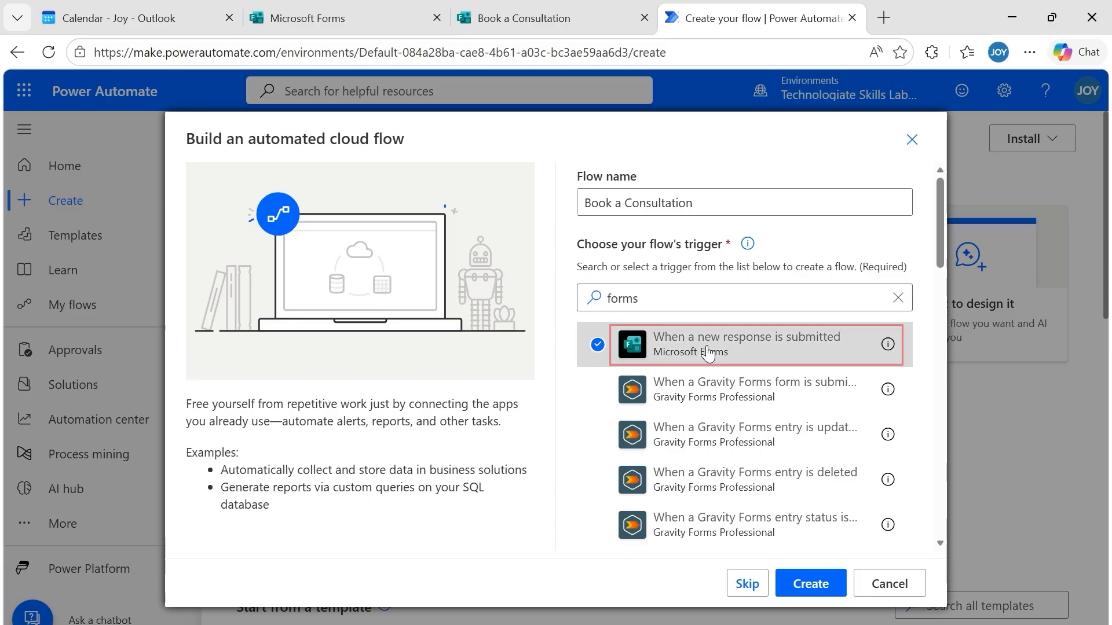
pyautogui.click(809, 585)
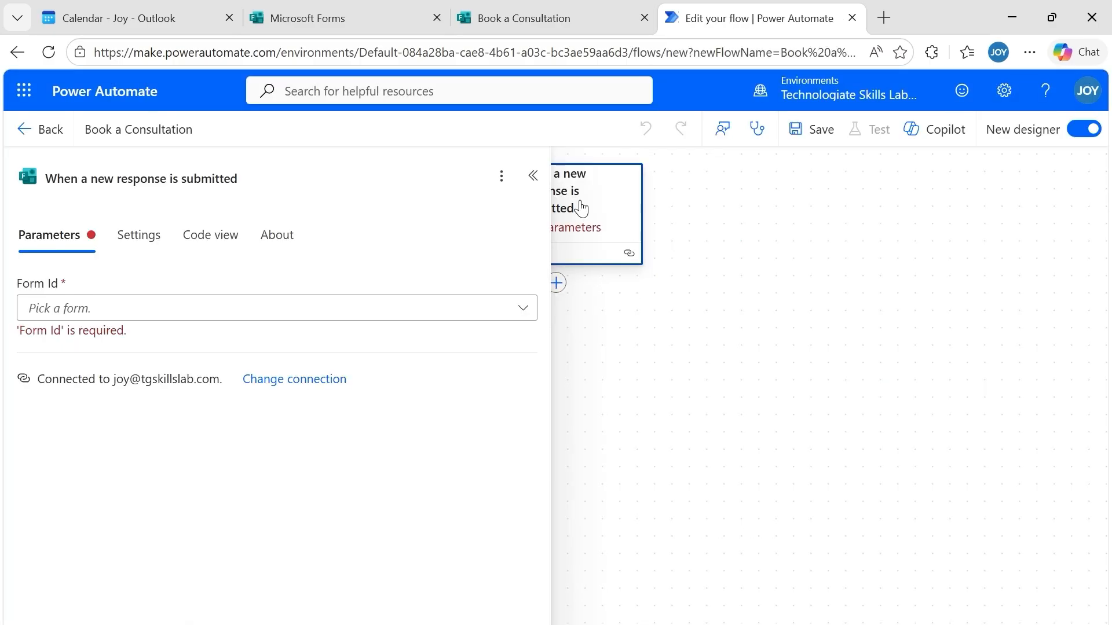
# - Set the trigger's Form Id to the "Book a Consultation" form
pyautogui.click(327, 308)
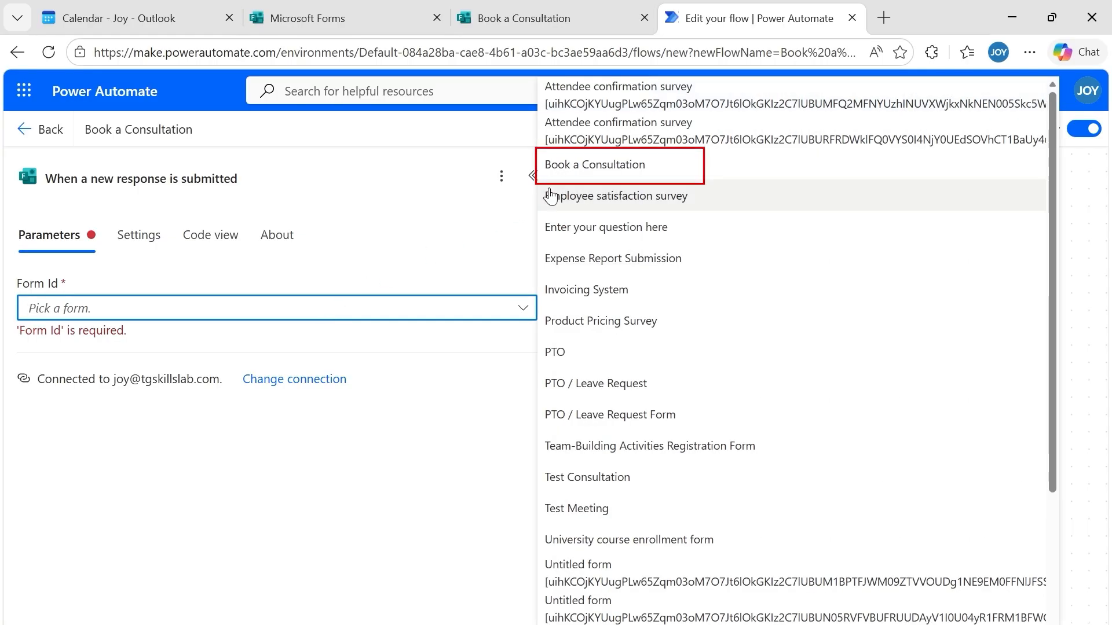
pyautogui.click(584, 171)
pyautogui.click(649, 336)
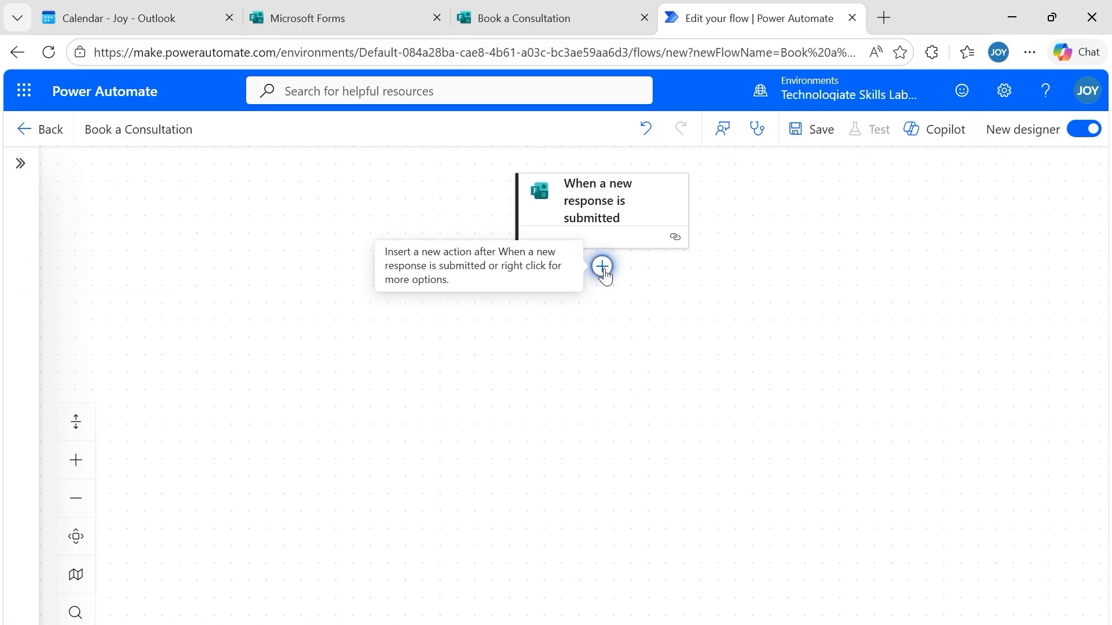
# - Add the Microsoft Forms action "Get response details" after the trigger
pyautogui.click(602, 267)
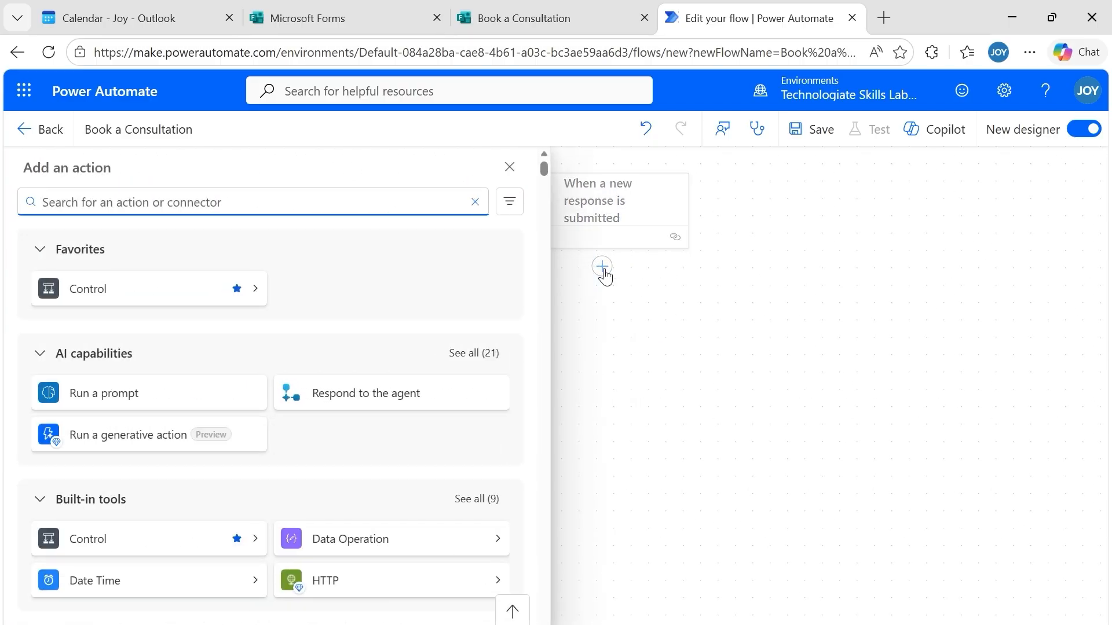
pyautogui.write('form')
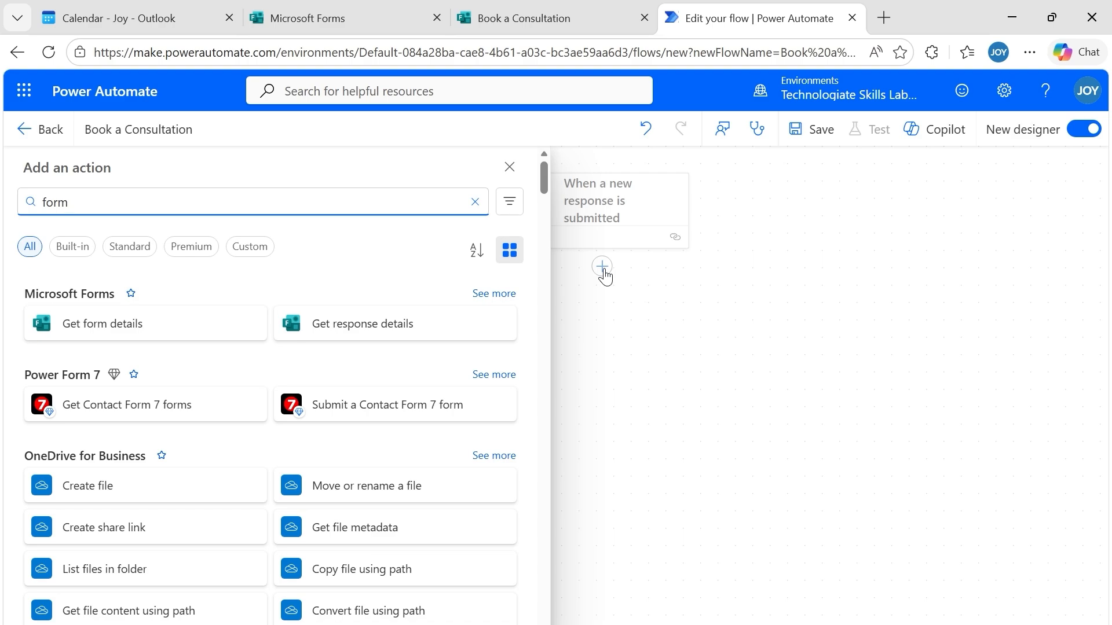
pyautogui.click(395, 330)
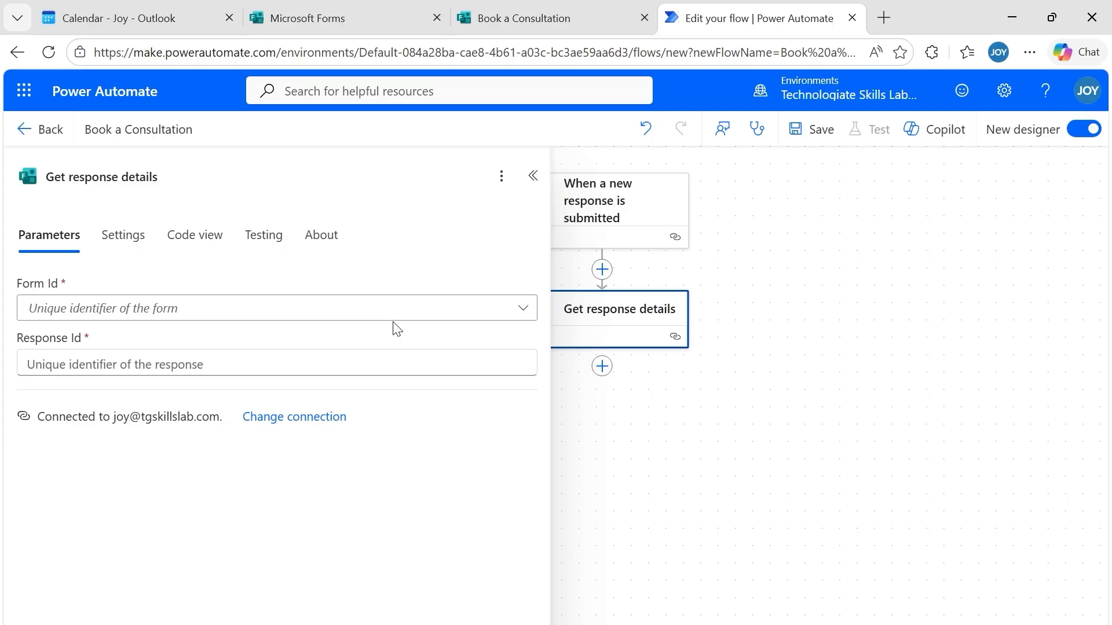
# - Set the Form Id of Get response details to "Book a Consultation" and open the dynamic content for its Response Id
pyautogui.click(322, 313)
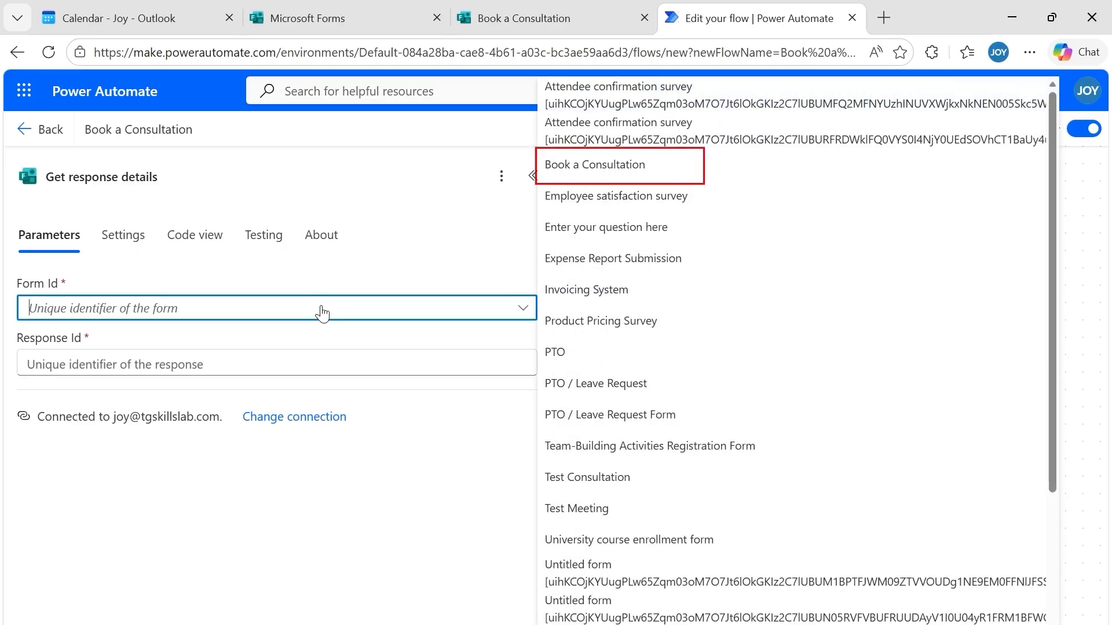
pyautogui.click(587, 165)
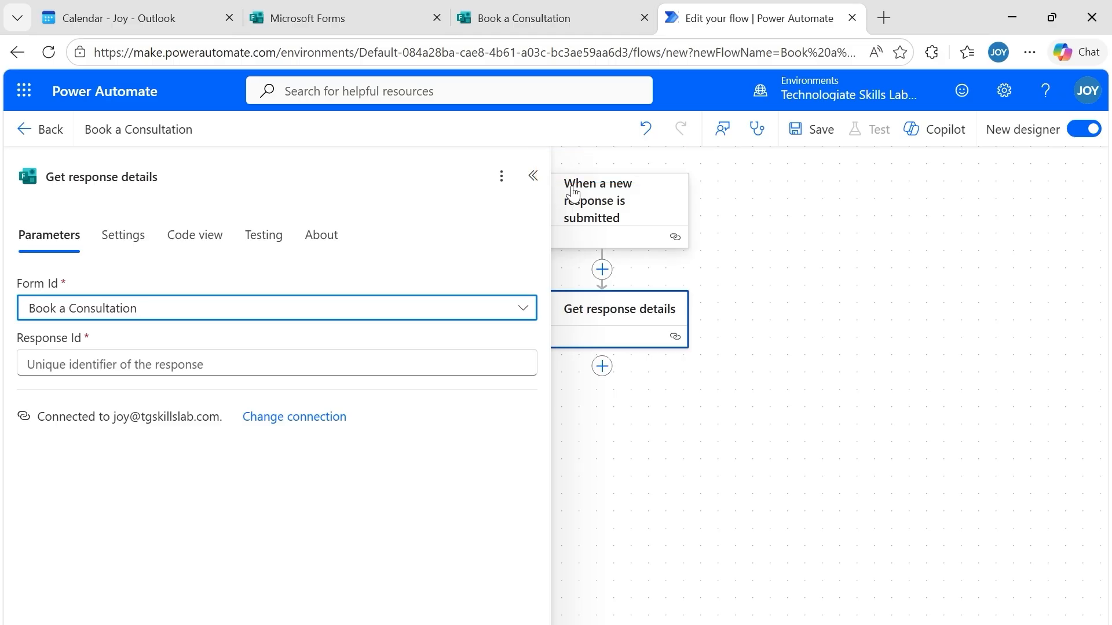
pyautogui.click(414, 371)
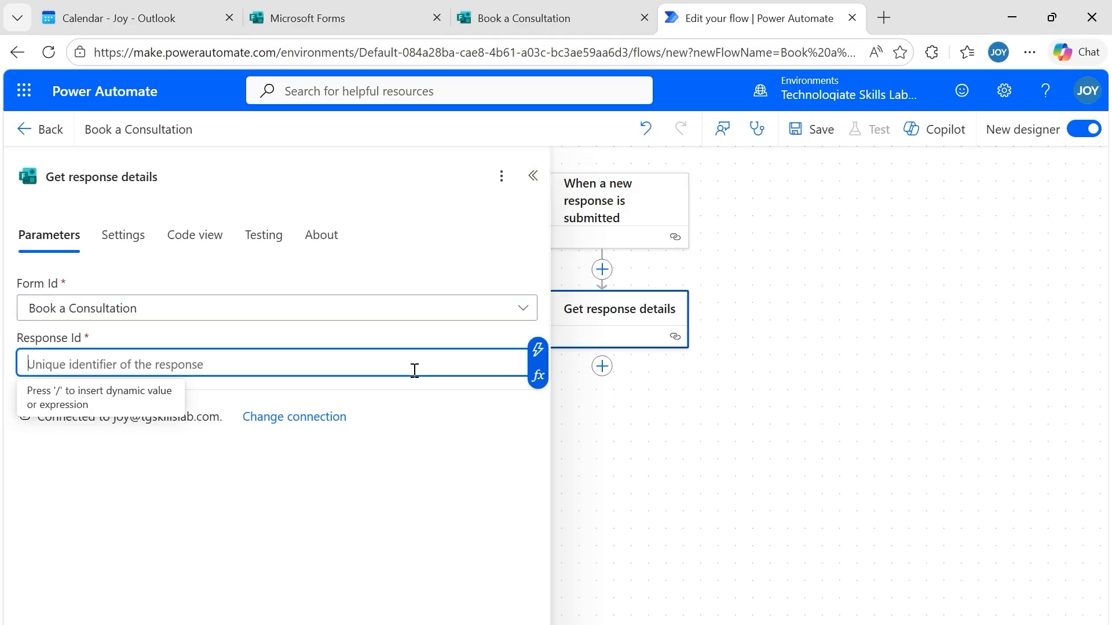
pyautogui.click(537, 354)
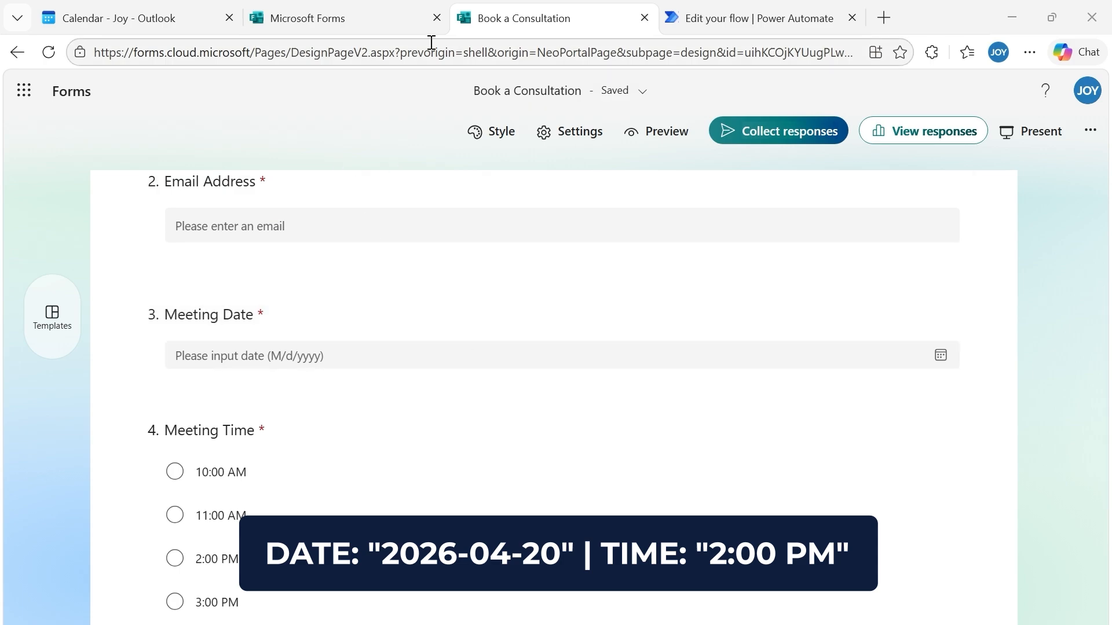
# - Return to the Power Automate flow and add a Compose action named "Time Map" after Get response details
pyautogui.click(694, 17)
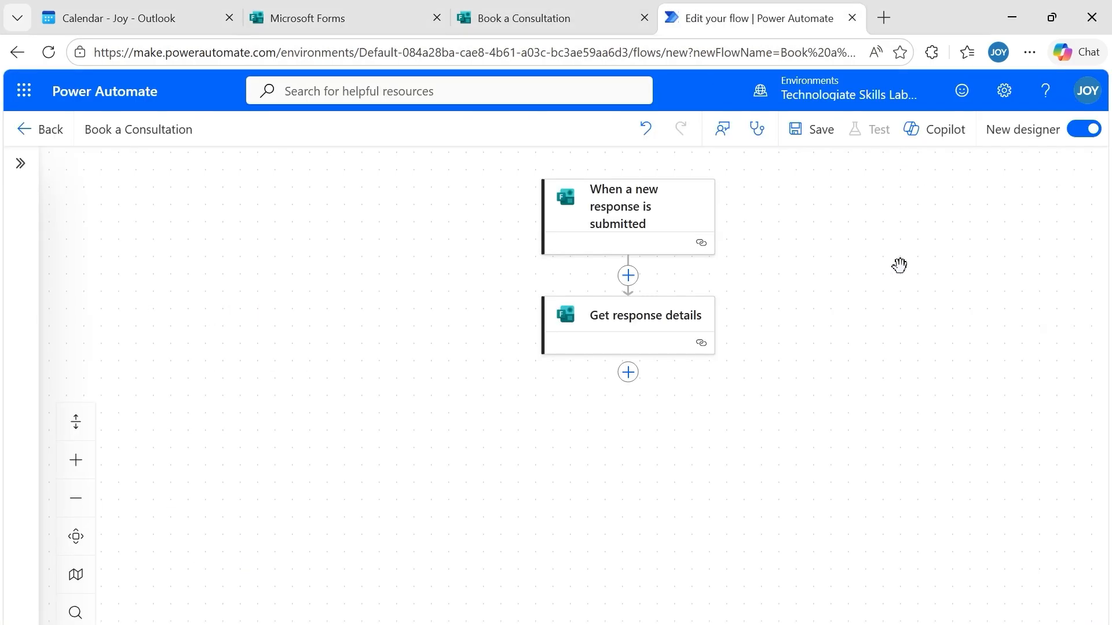
pyautogui.click(628, 372)
pyautogui.write('compose')
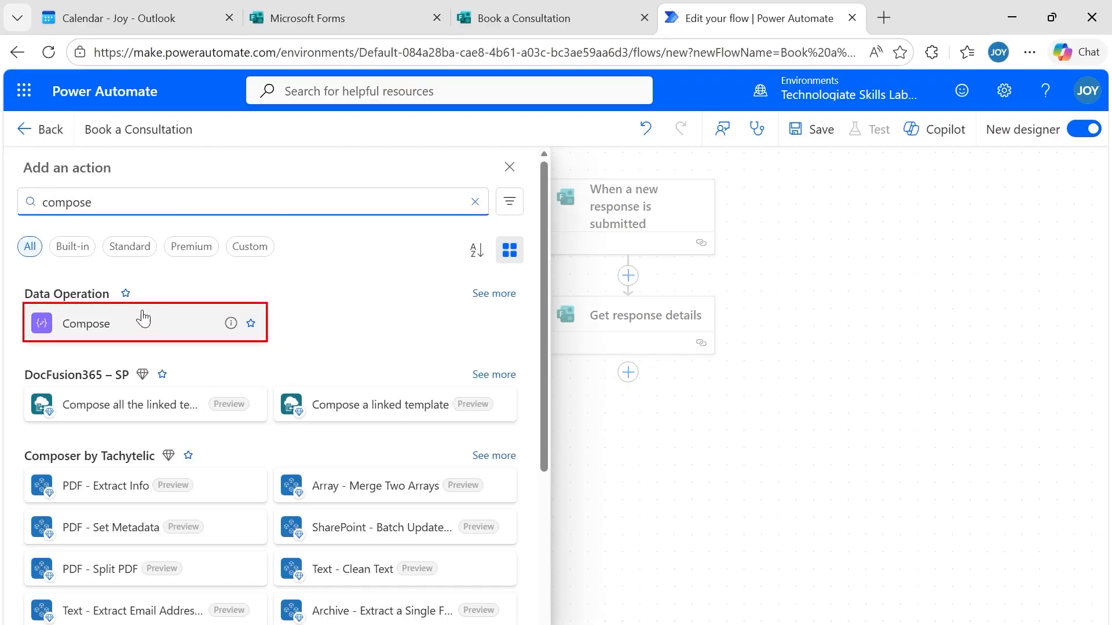
pyautogui.click(132, 328)
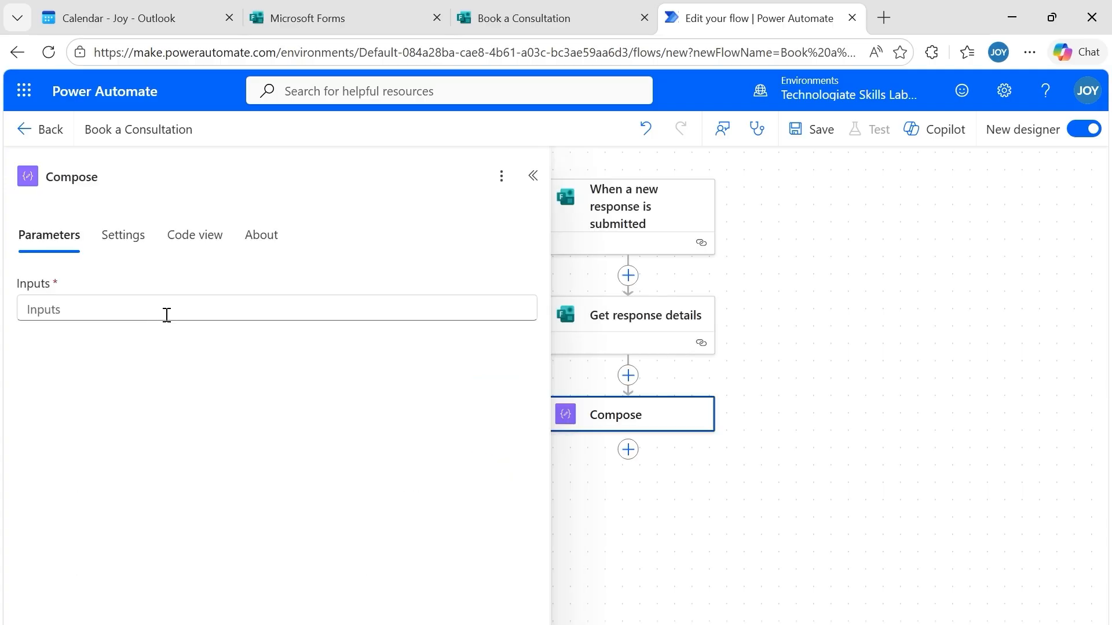
pyautogui.moveTo(137, 182); pyautogui.dragTo(45, 168)
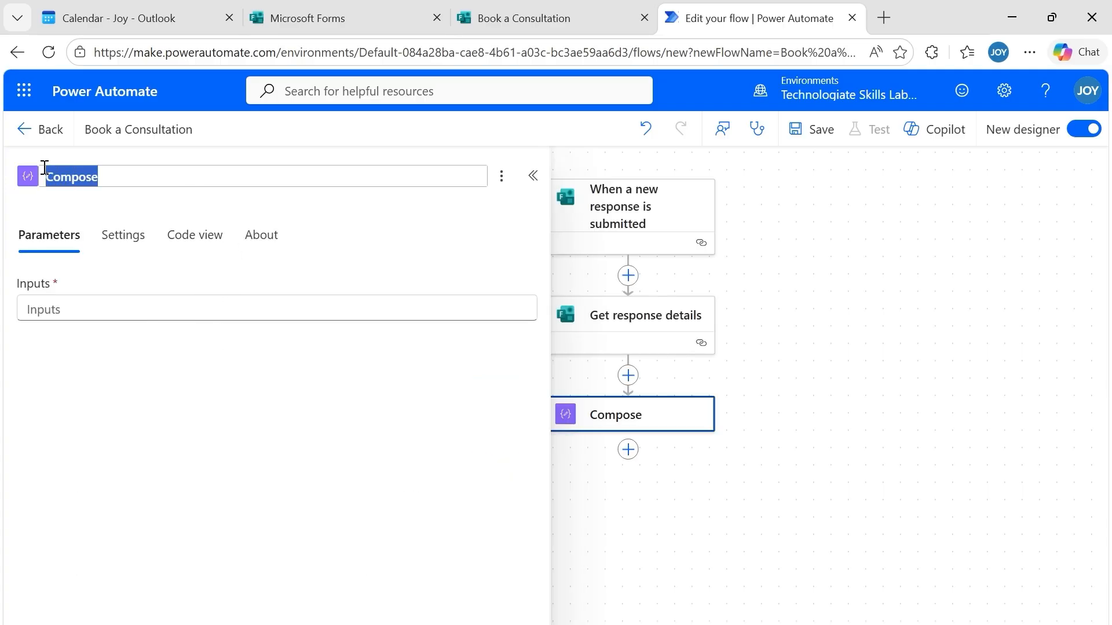
pyautogui.write('Time Map')
# - Set the Time Map inputs to {"10:00 AM":"10:00:00","11:00 AM":"11:00:00","2:00 PM":"14:00:00","3:00 PM":"15:00:00"}
pyautogui.click(193, 312)
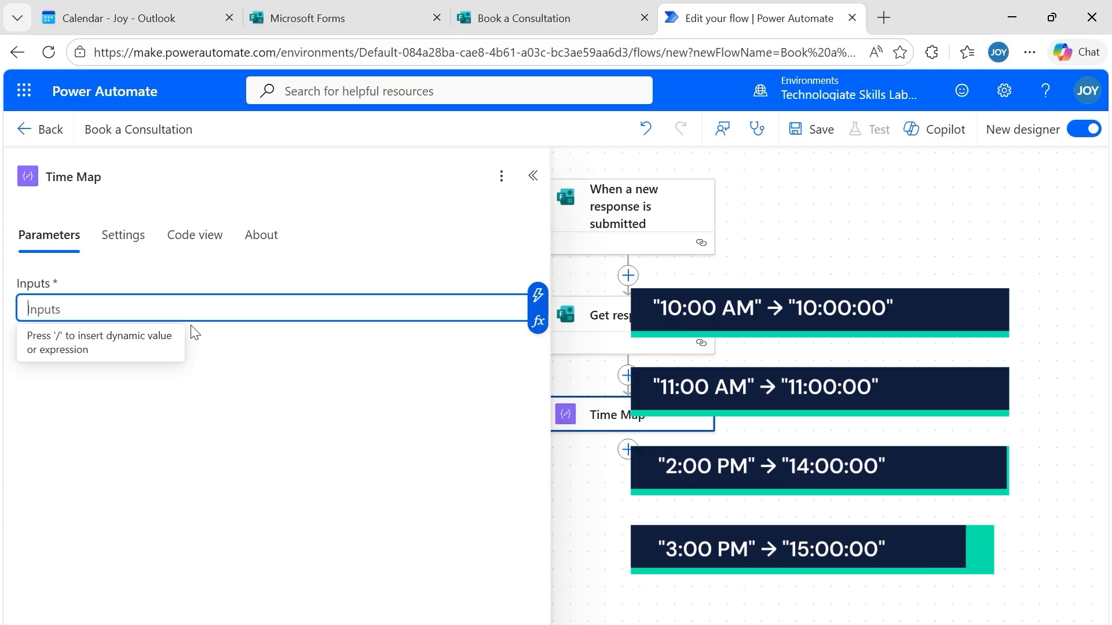
pyautogui.write('{"10:00 AM":"10:00:00","11:00 AM":"11:00:00","2:00 PM":"14:00:00","3:00 PM":"15:00:00"}')
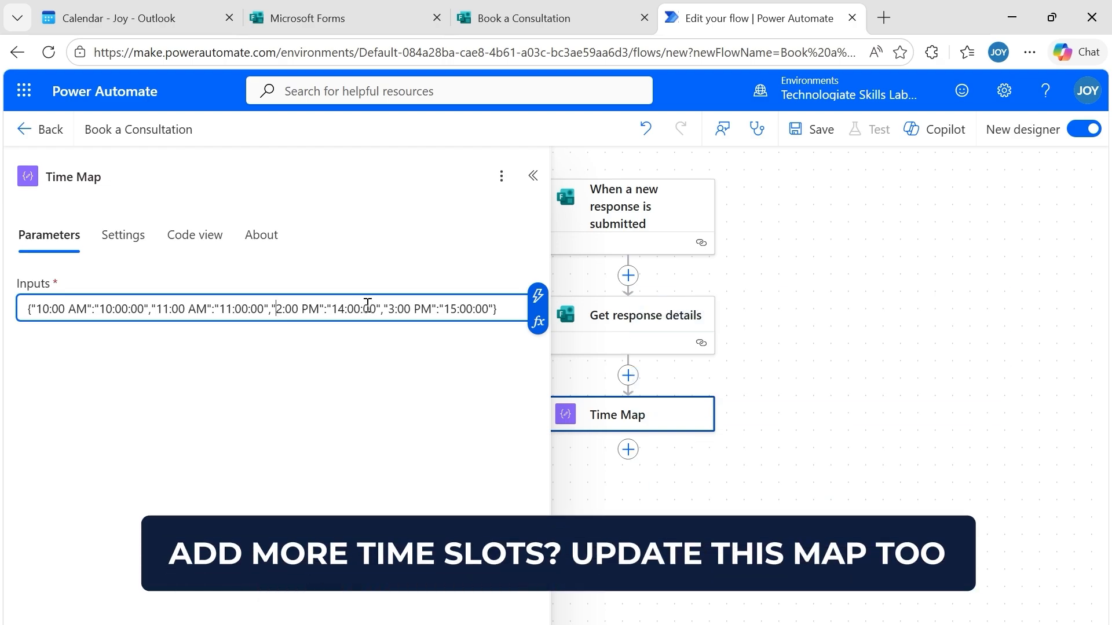
pyautogui.moveTo(701, 481); pyautogui.dragTo(736, 400)
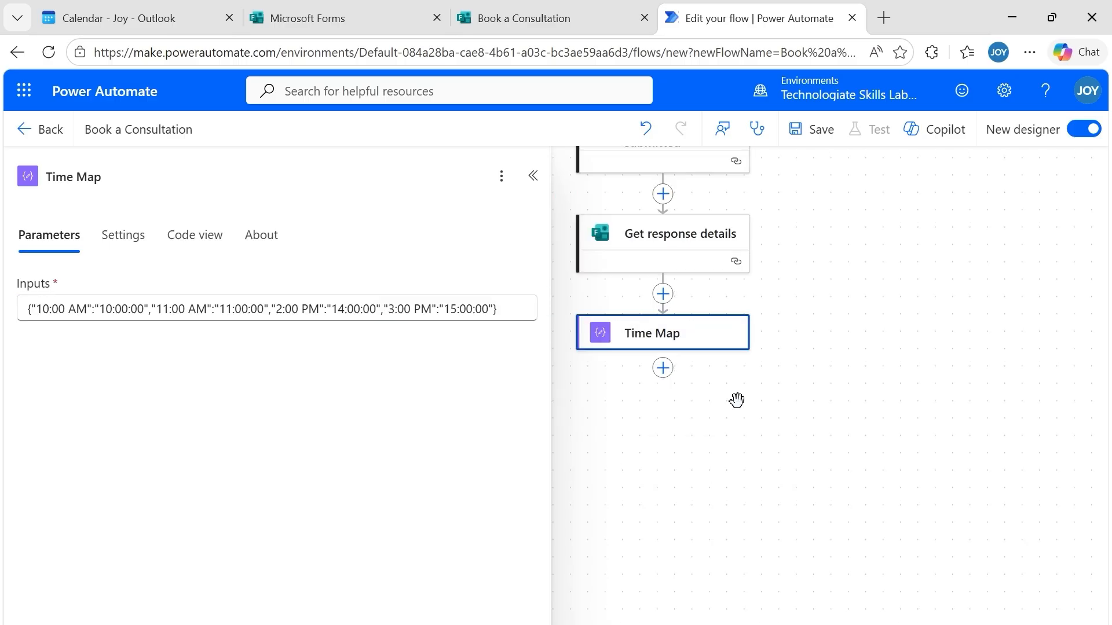
pyautogui.click(736, 400)
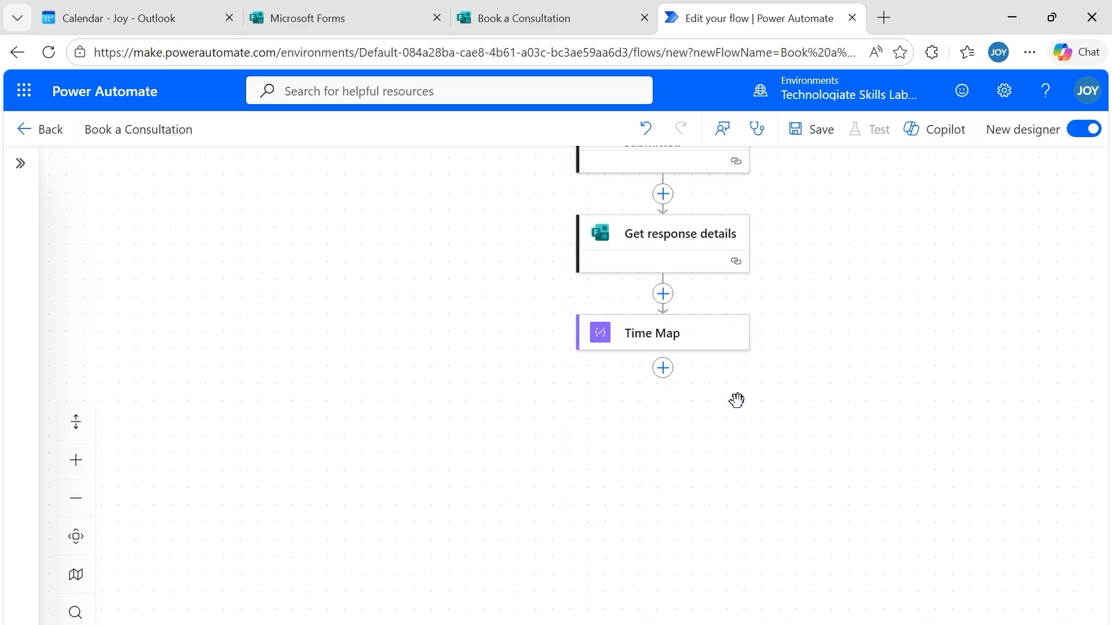
# - Add a second Compose action after Time Map and rename it "Start Date"
pyautogui.click(663, 368)
pyautogui.write('comp')
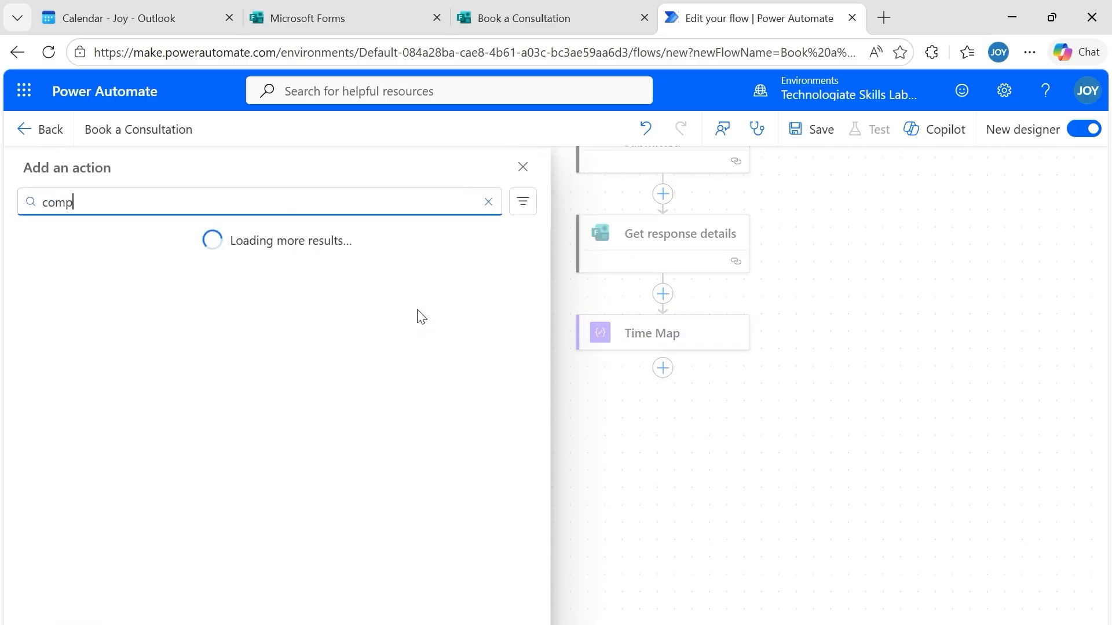
pyautogui.write('ose')
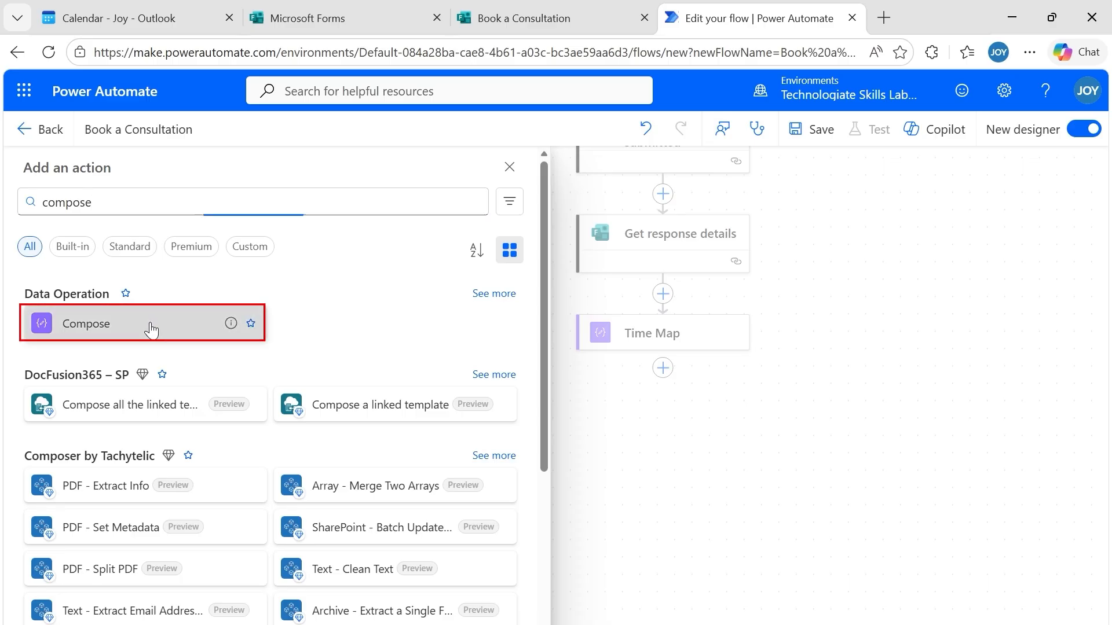
pyautogui.click(151, 329)
pyautogui.click(141, 176)
pyautogui.hotkey('ctrl', 'a')
pyautogui.write('Star')
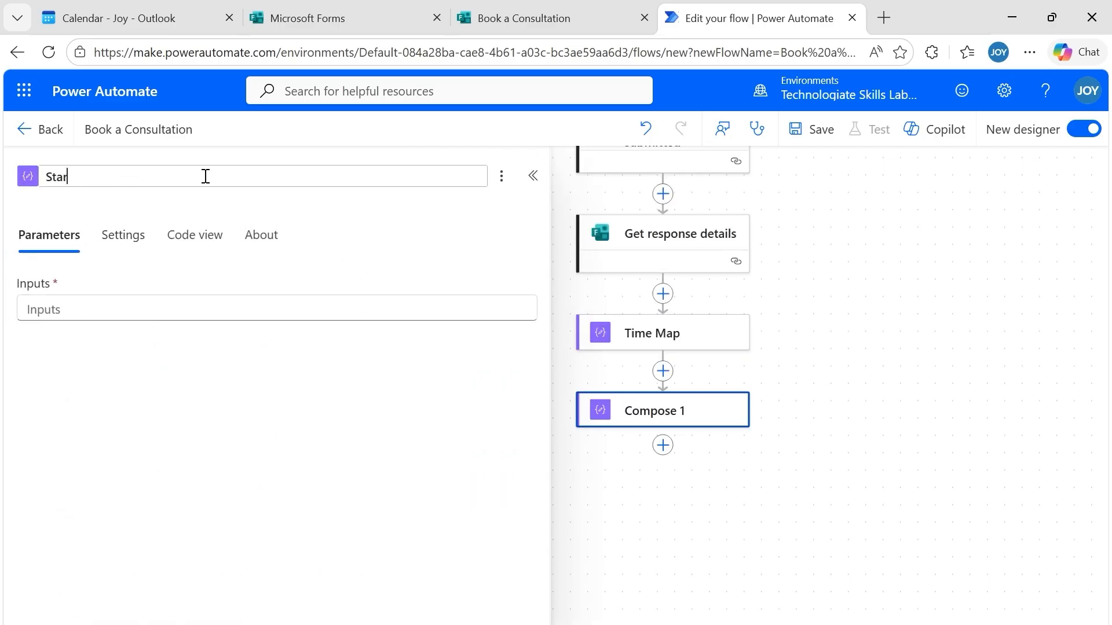
pyautogui.press('BackSpace')
pyautogui.press('BackSpace')
pyautogui.press('BackSpace')
pyautogui.press('BackSpace')
pyautogui.write('Start Date')
pyautogui.click(241, 417)
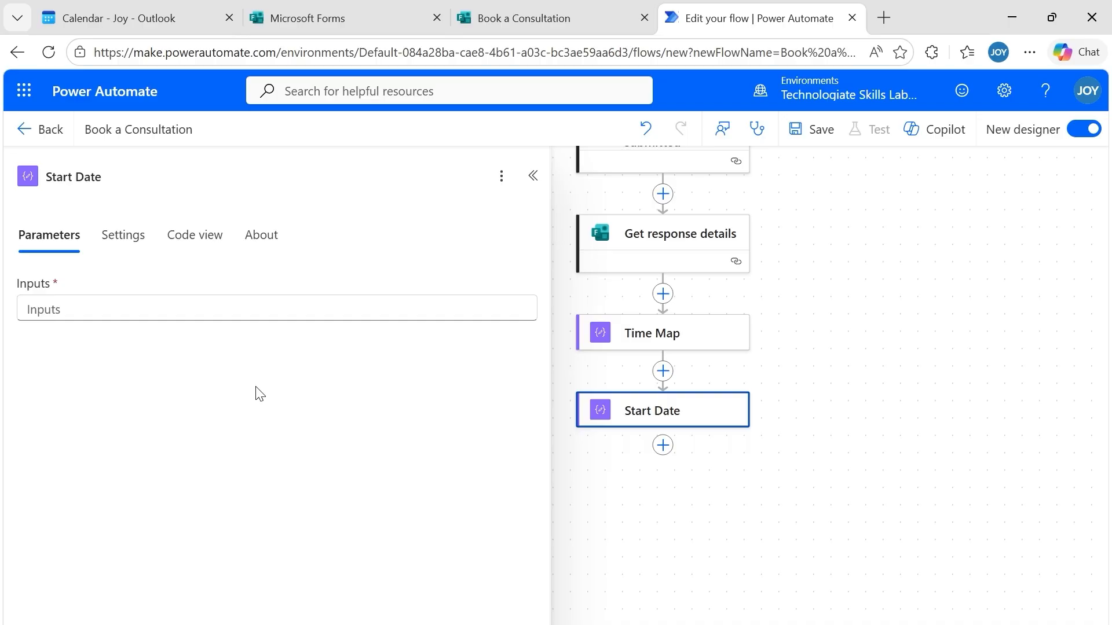
# - Start a concat expression for the Start Date inputs, inserting Meeting Date from Get response details followed by ,'T'
pyautogui.click(388, 305)
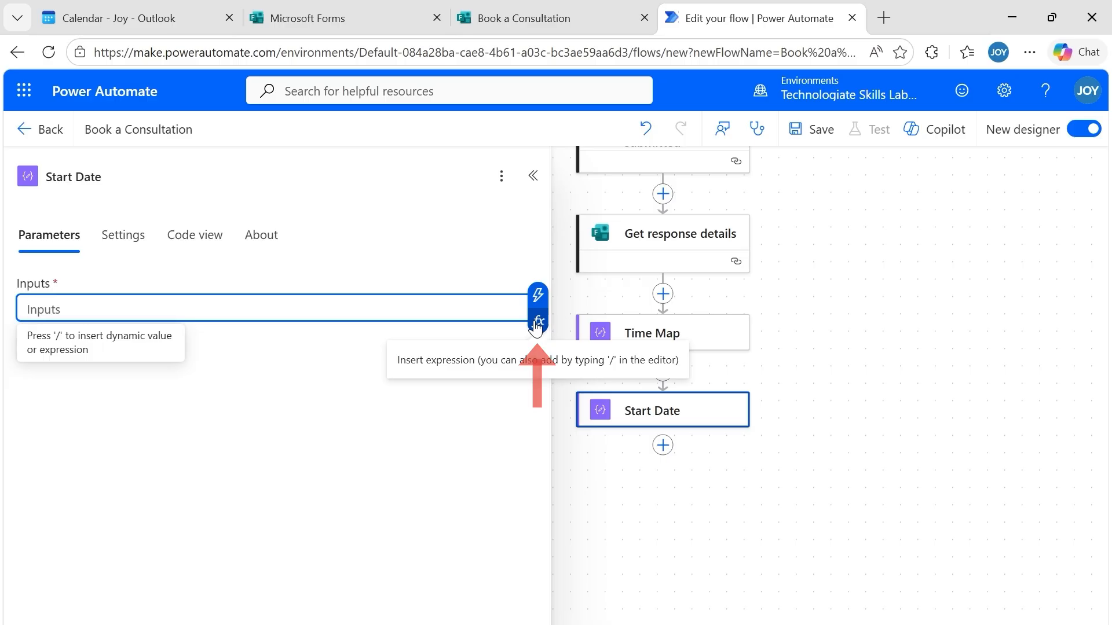
pyautogui.click(536, 323)
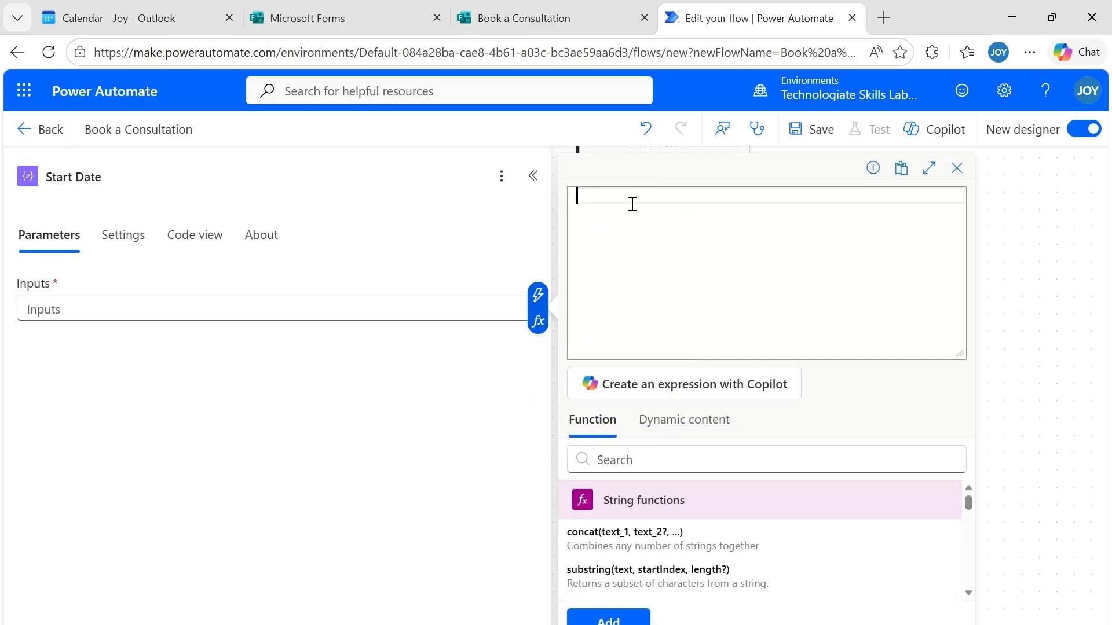
pyautogui.write('concat')
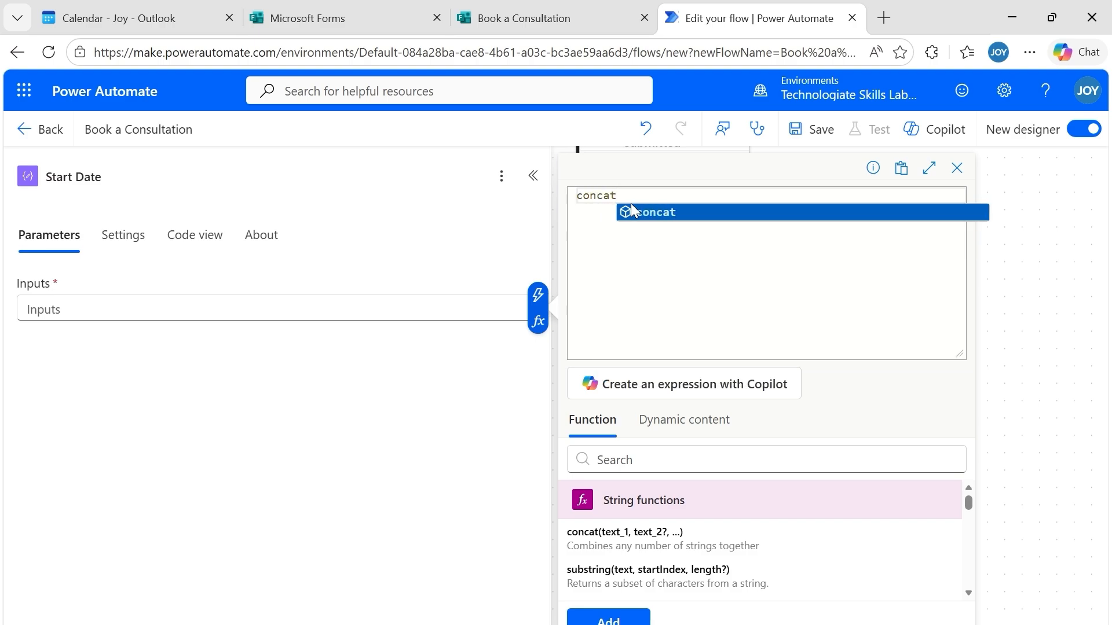
pyautogui.click(631, 210)
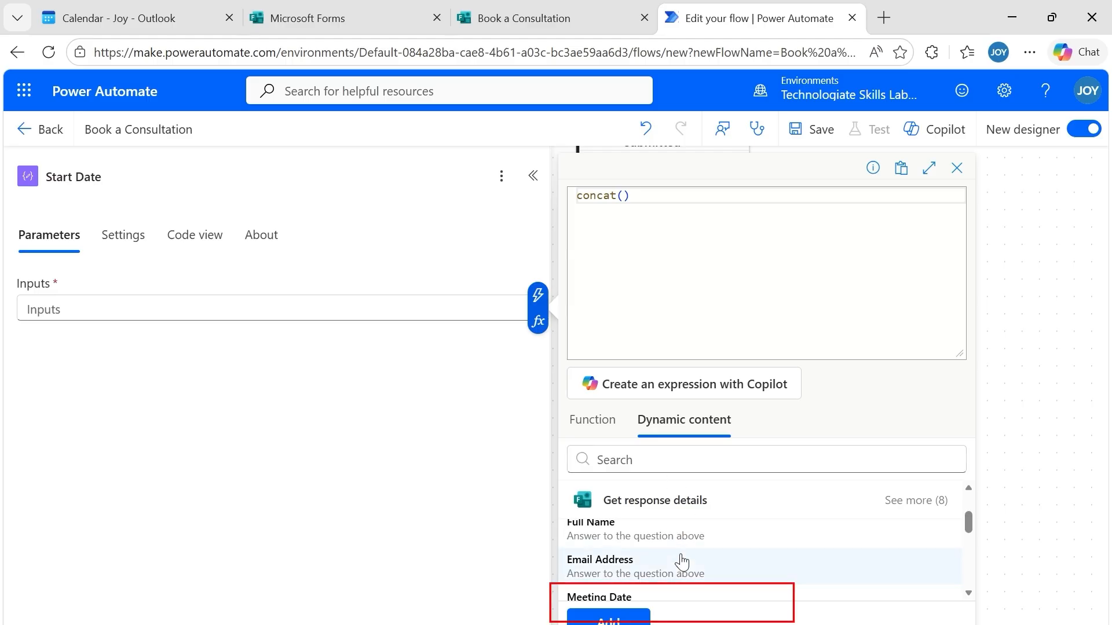
pyautogui.click(630, 599)
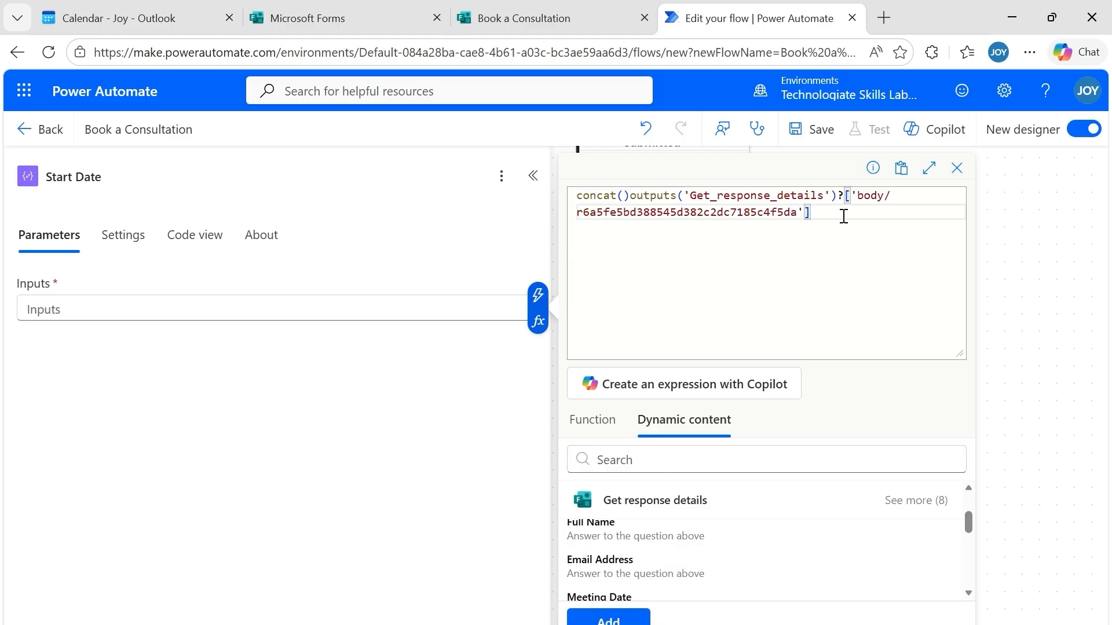
pyautogui.write(",'T")
# - Examine the date, T separator and time parts of the sample 2026-04-20T14:00:00 in the Notepad window, and move the window away
pyautogui.moveTo(1111, 168); pyautogui.dragTo(645, 167)
pyautogui.moveTo(515, 317); pyautogui.dragTo(312, 318)
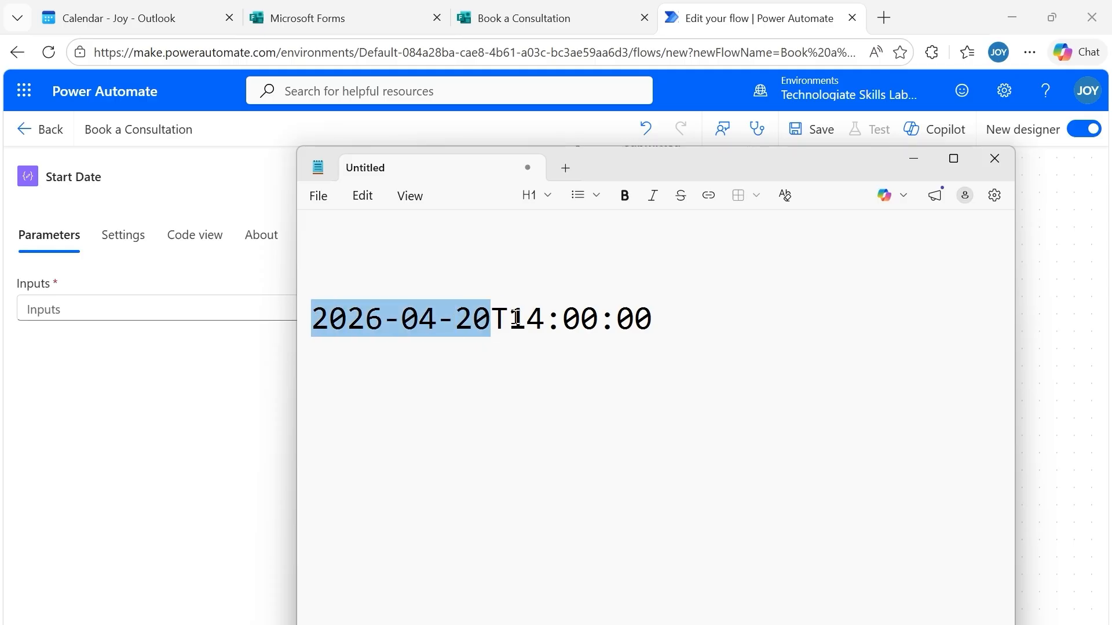
pyautogui.moveTo(515, 317); pyautogui.dragTo(666, 319)
pyautogui.moveTo(508, 317); pyautogui.dragTo(492, 318)
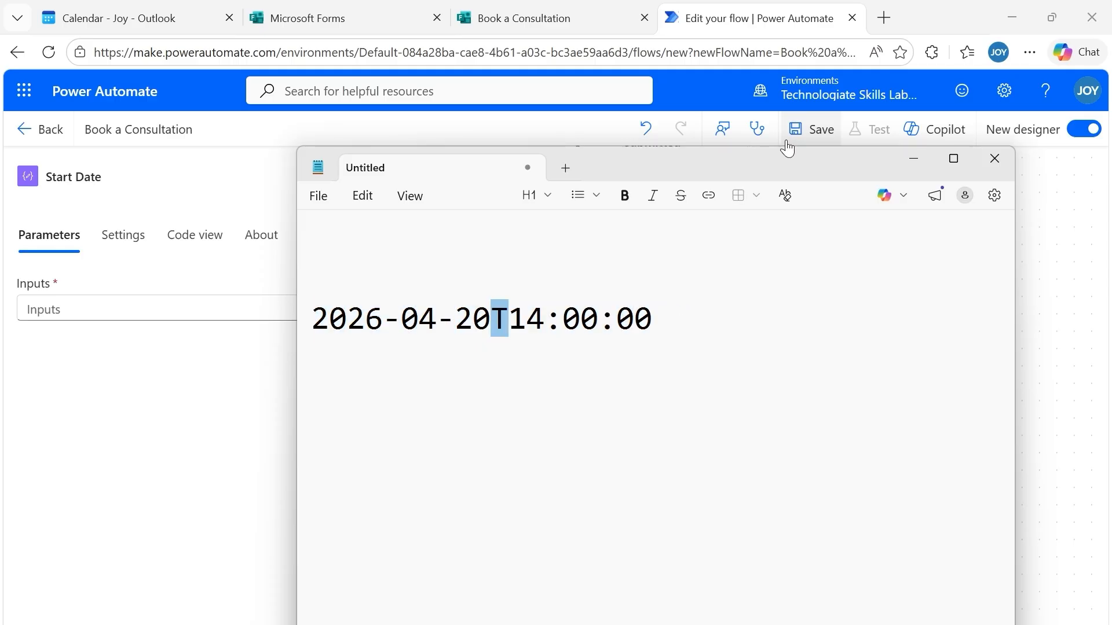
pyautogui.moveTo(714, 165); pyautogui.dragTo(1111, 194)
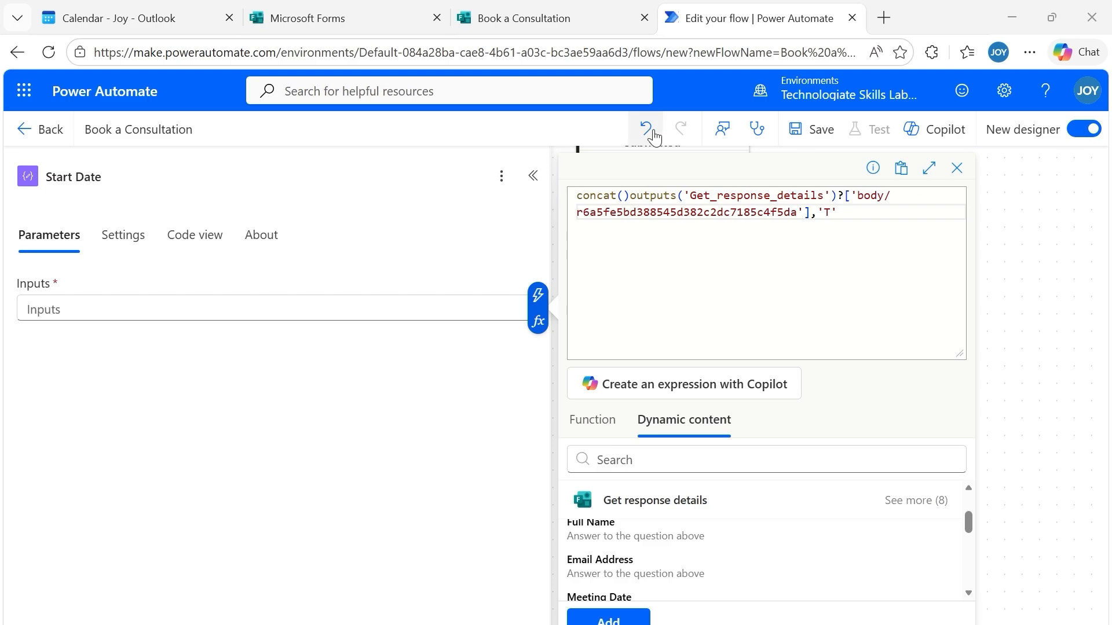
# - Extend the Start Date expression with a comma and the Time Map outputs, looked up by Meeting Time inside ?[ ]
pyautogui.click(835, 215)
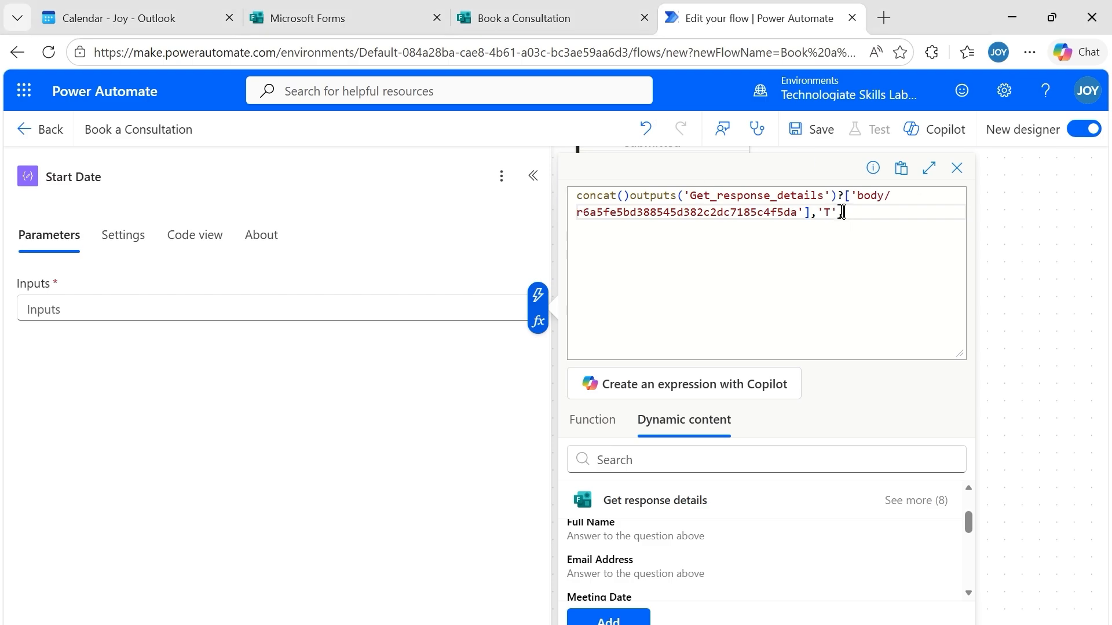
pyautogui.write(',')
pyautogui.scroll(3, 734, 521)
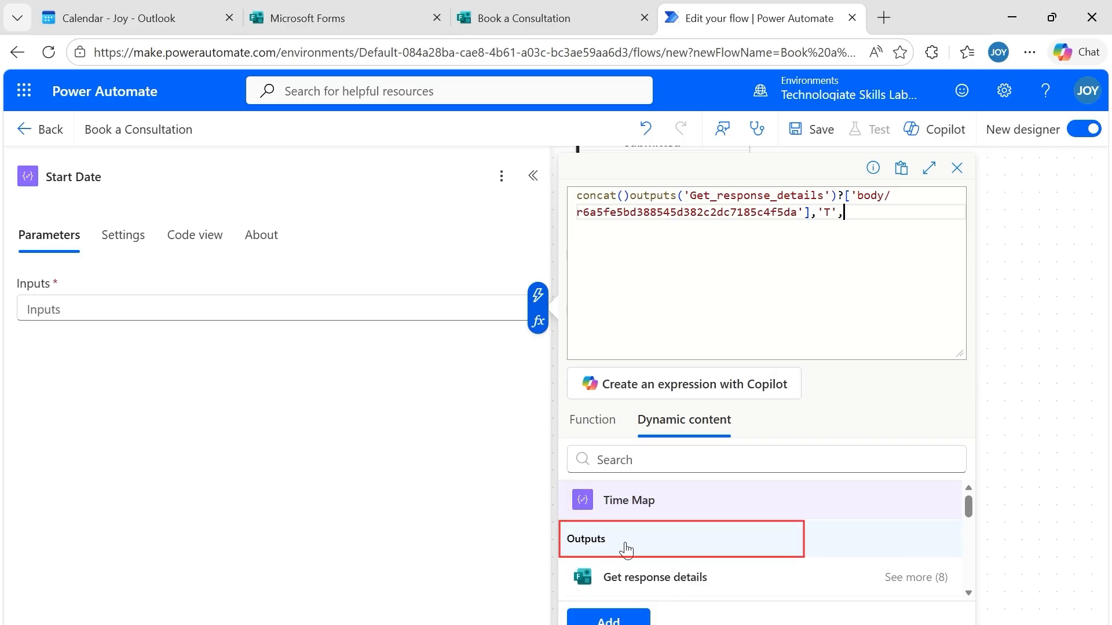
pyautogui.click(626, 549)
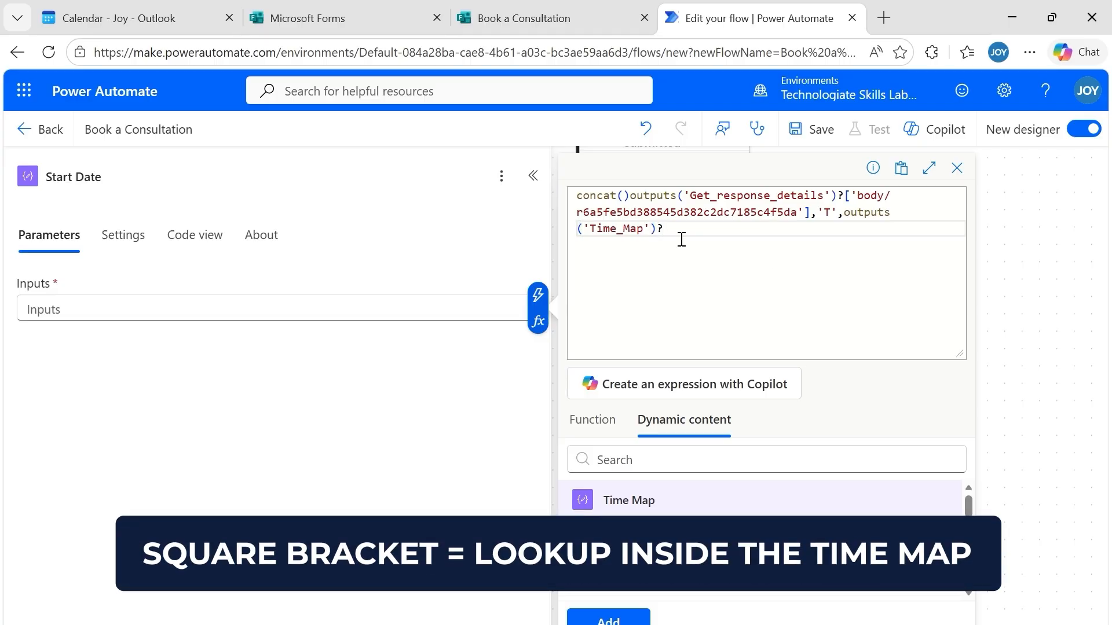
pyautogui.write('[')
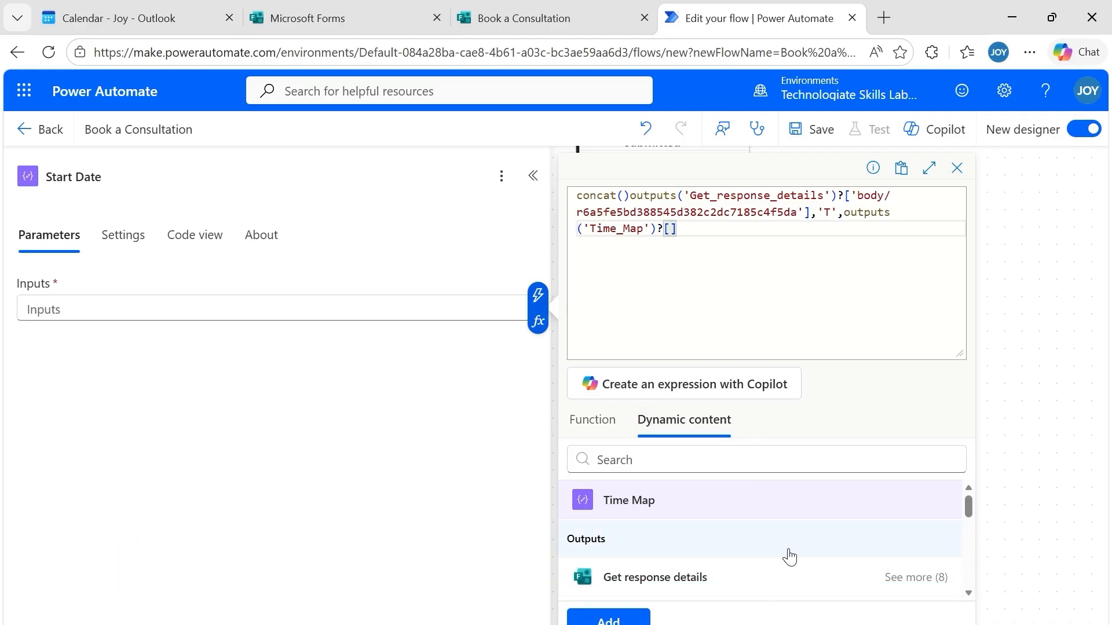
pyautogui.scroll(-5, 753, 573)
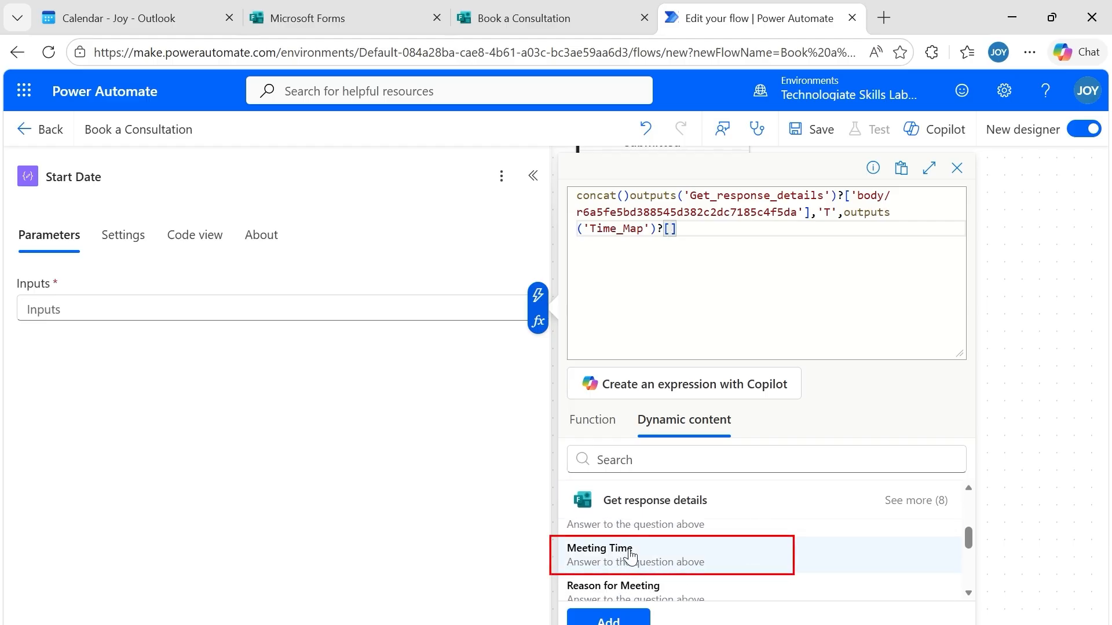
pyautogui.click(626, 557)
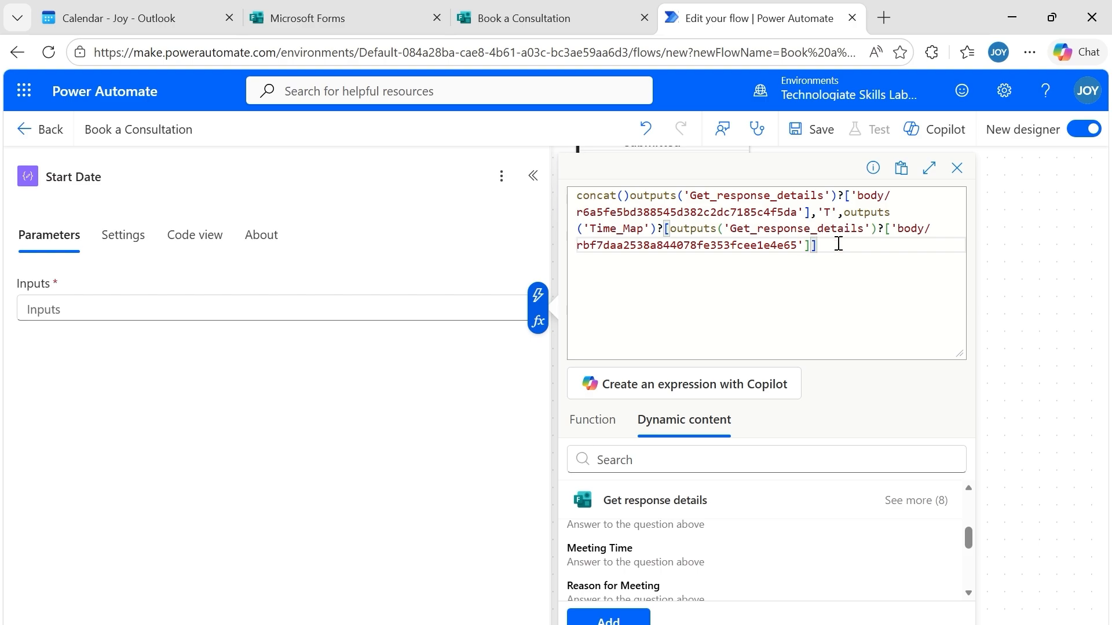
# - Move the closing parenthesis of concat to the end of the expression and add the expression to the Start Date inputs
pyautogui.click(622, 195)
pyautogui.click(631, 195)
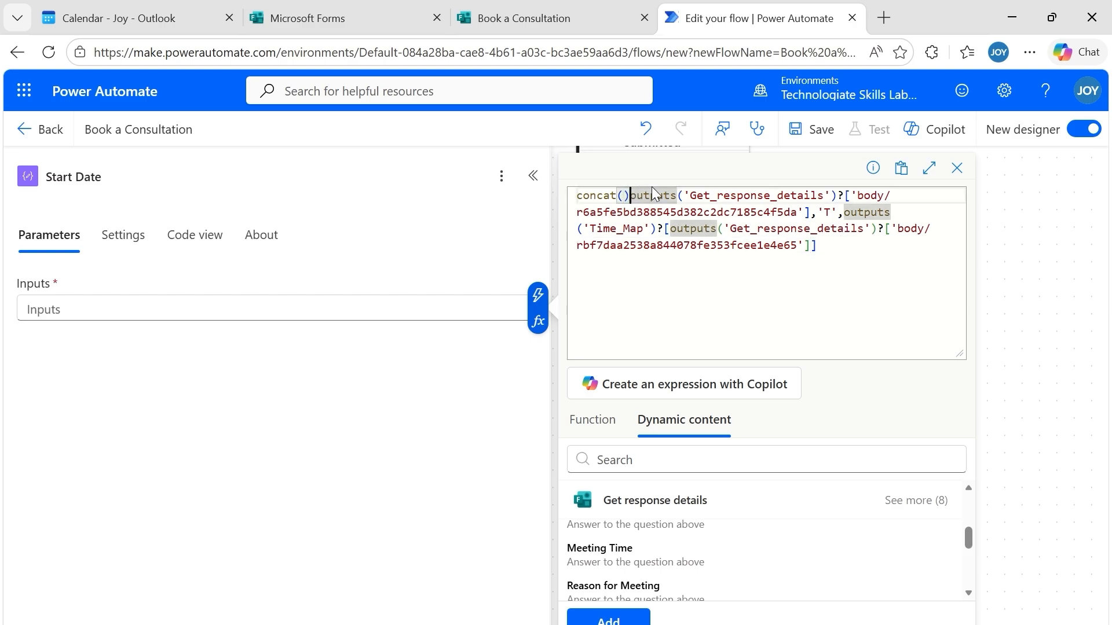
pyautogui.press('BackSpace')
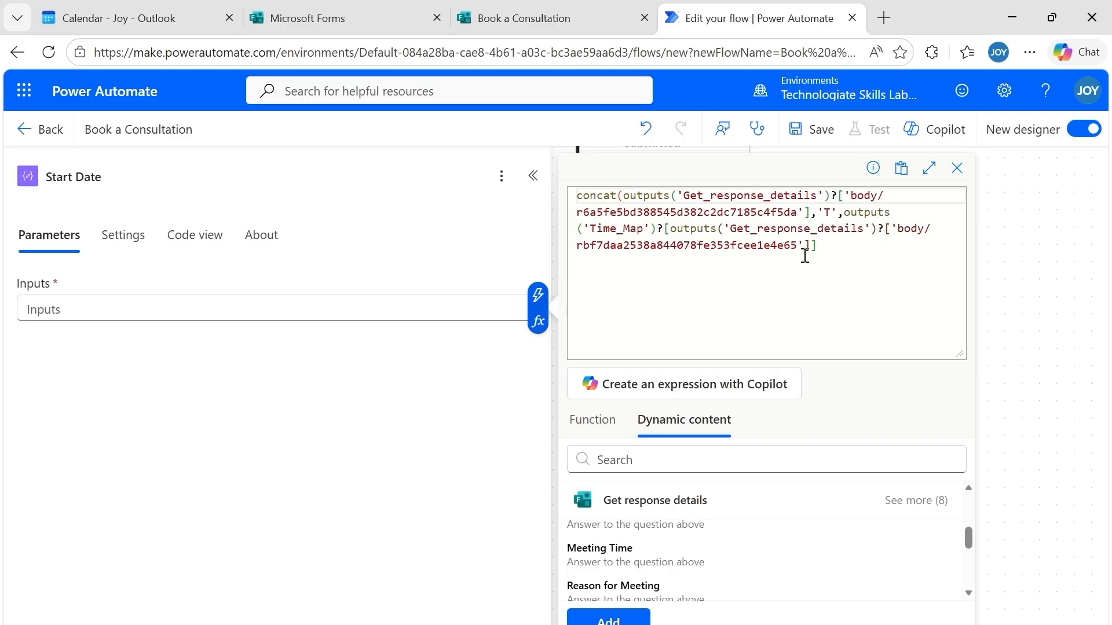
pyautogui.click(823, 249)
pyautogui.write(')')
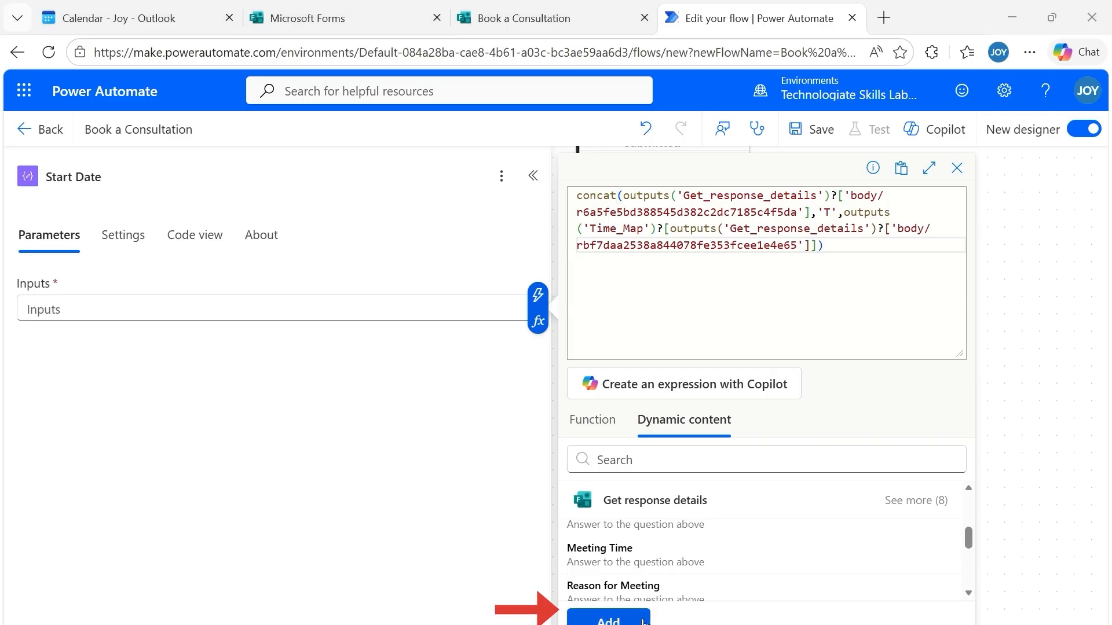
pyautogui.click(608, 620)
pyautogui.click(734, 466)
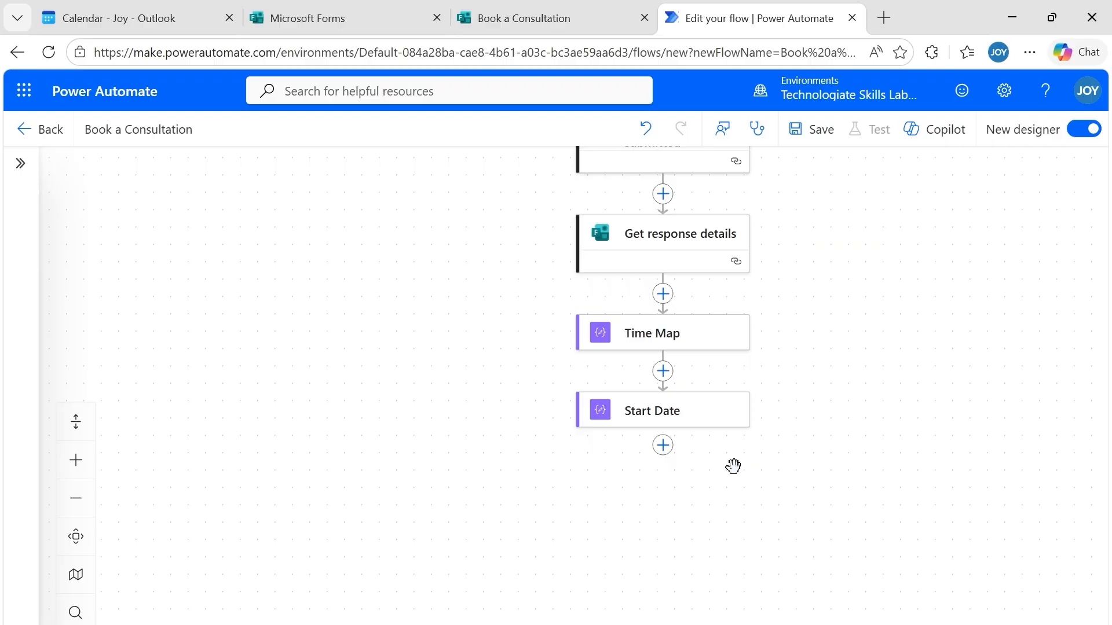
# - Add a Compose action after Start Date and rename it "End Time"
pyautogui.click(662, 445)
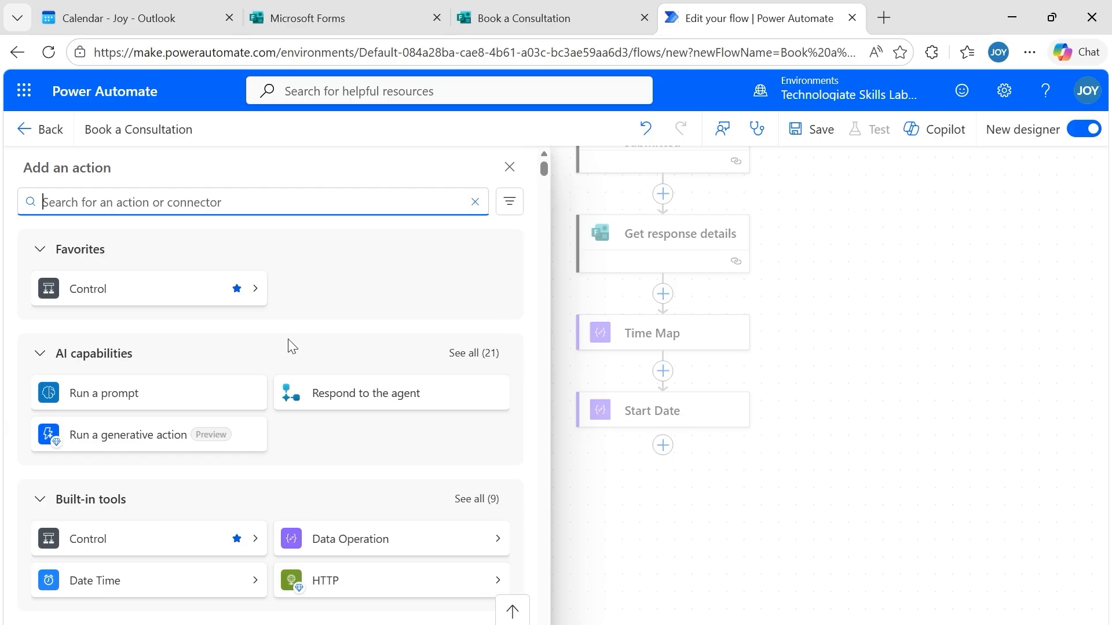
pyautogui.write('compose')
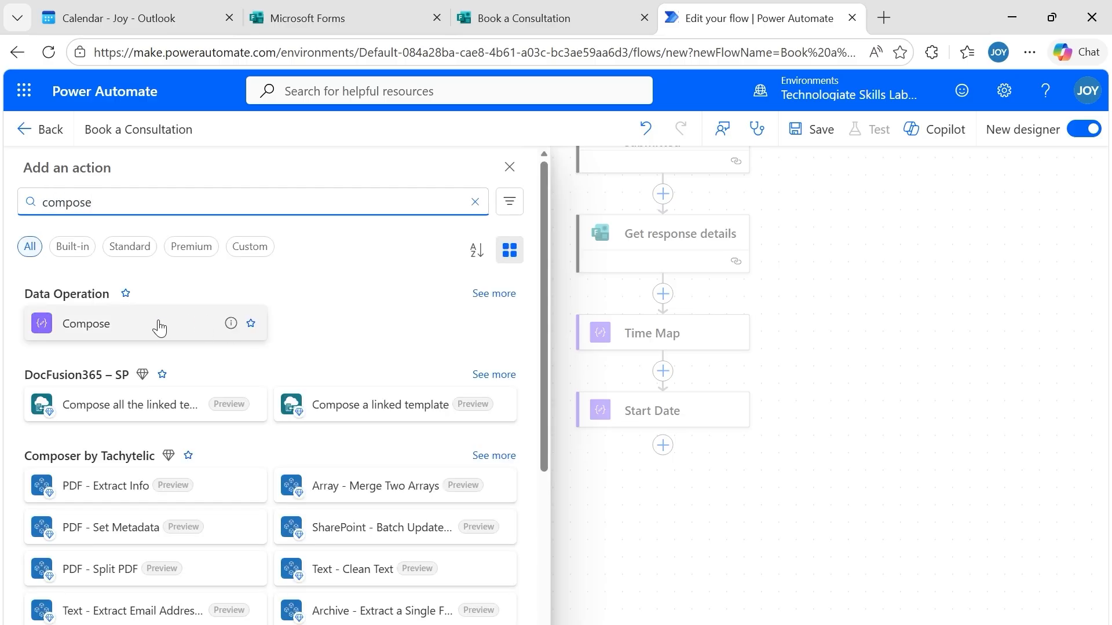
pyautogui.click(159, 328)
pyautogui.moveTo(133, 177); pyautogui.dragTo(51, 174)
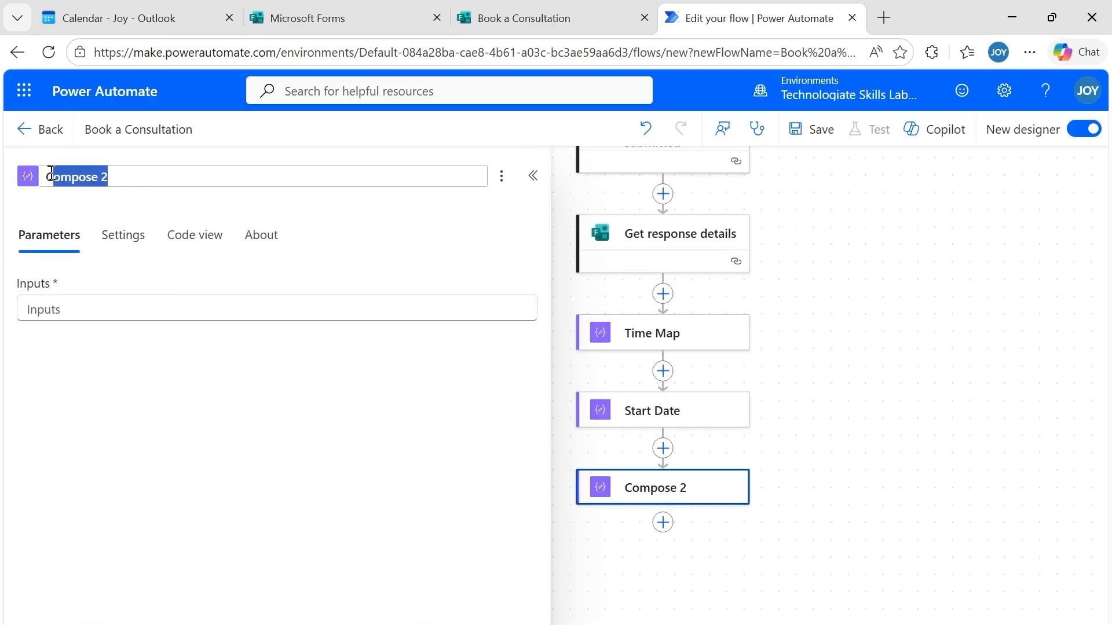
pyautogui.write('End')
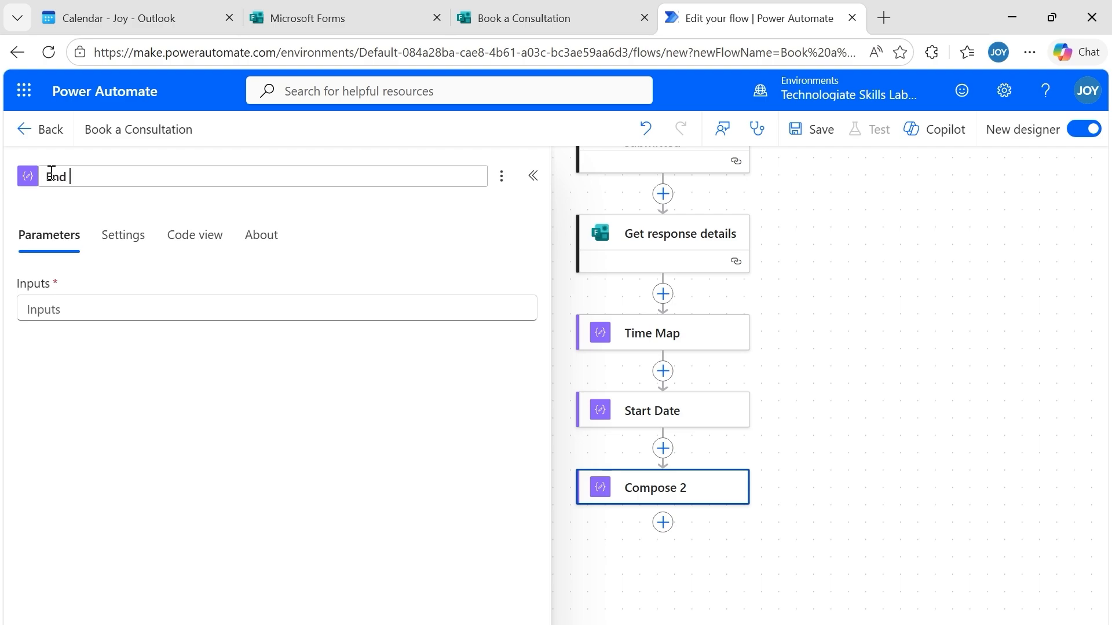
pyautogui.write(' Time')
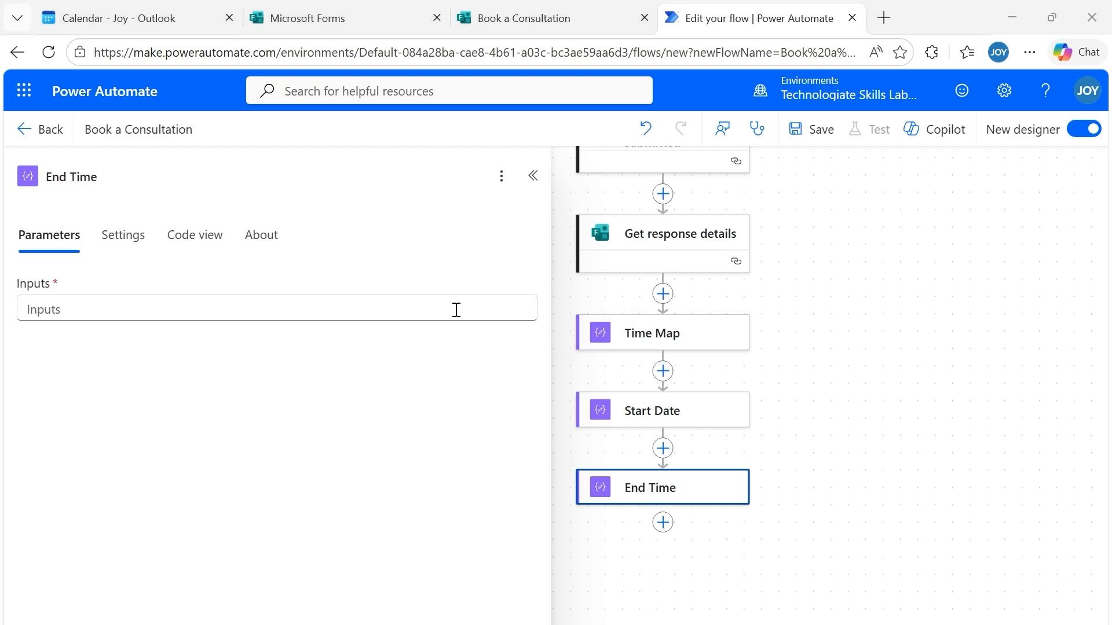
# - Set the End Time inputs to the expression addHours(outputs('Start_Date'),1,'yyyy-MM-ddTHH:mm:ss')
pyautogui.click(456, 310)
pyautogui.click(537, 323)
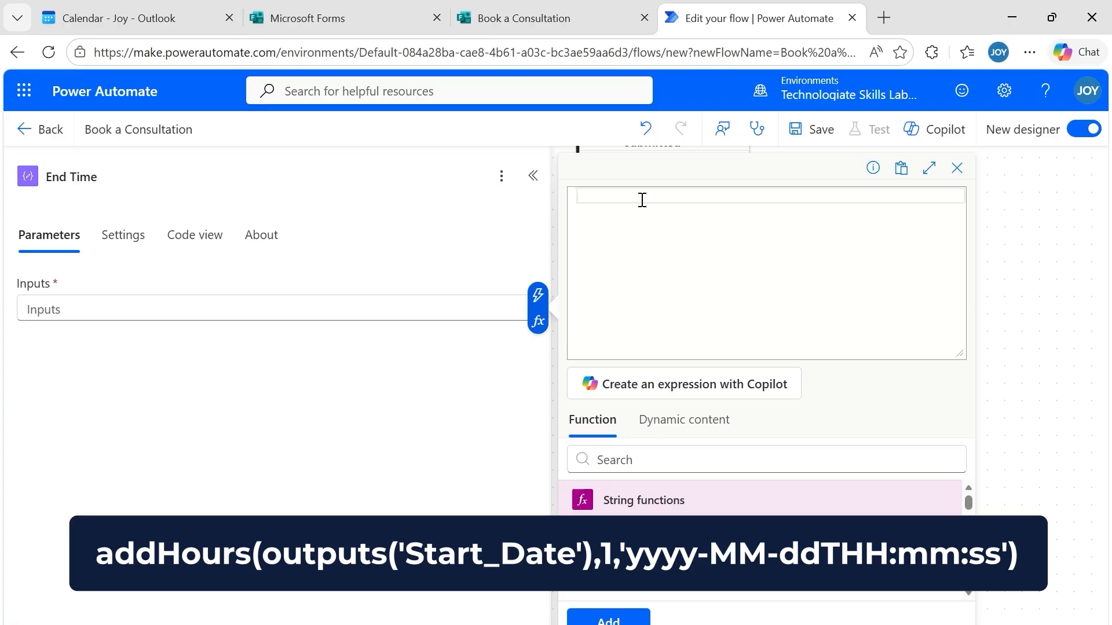
pyautogui.write("addHours(outputs('Start_Date'),1,'yyyy-MM-ddTHH:mm:ss')")
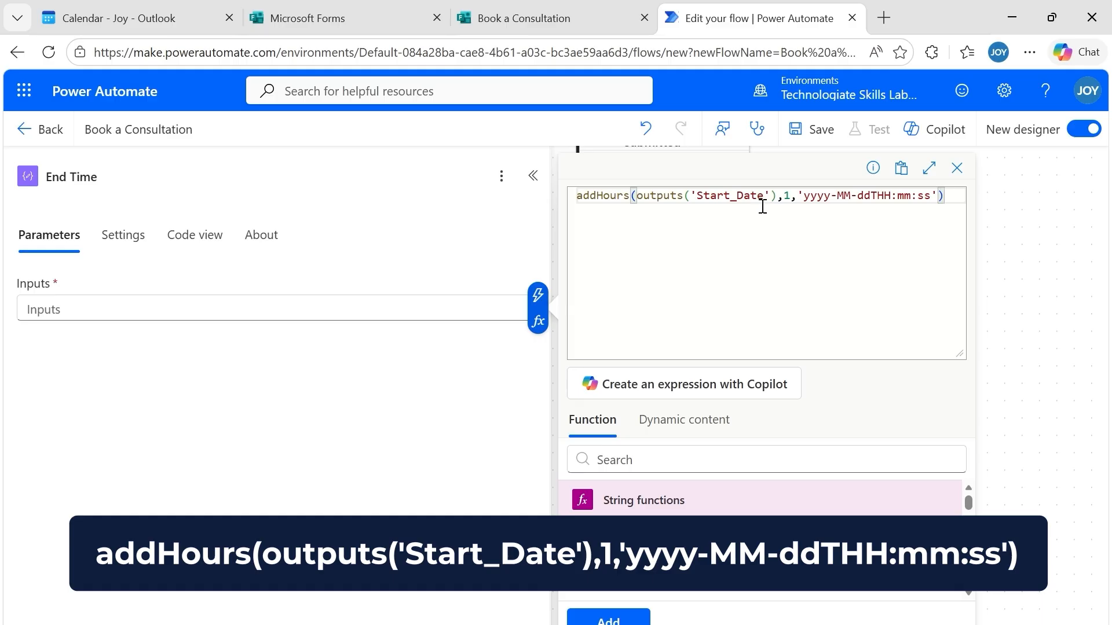
pyautogui.doubleClick(788, 196)
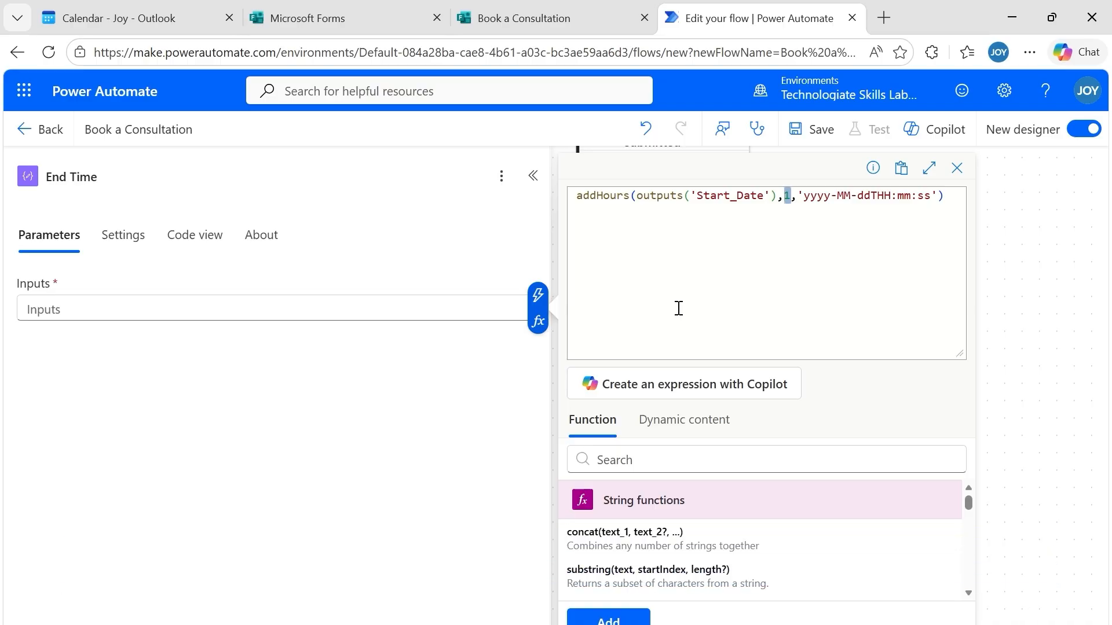
pyautogui.click(628, 619)
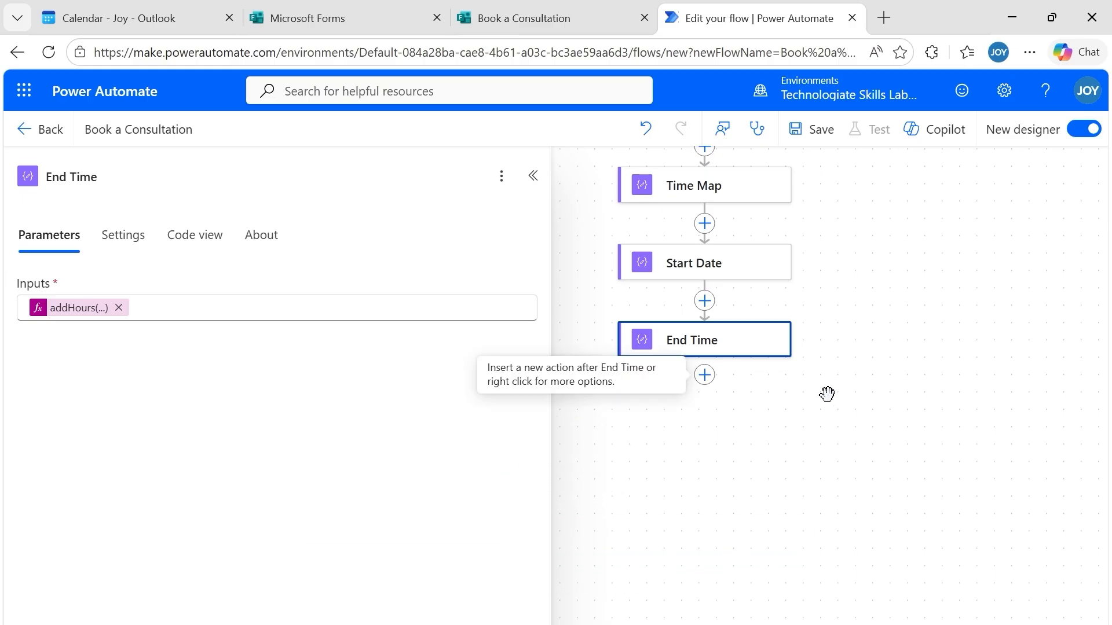
# - Add the Office 365 Outlook action Create event (V4) after End Time and set its Calendar id to Calendar
pyautogui.click(704, 375)
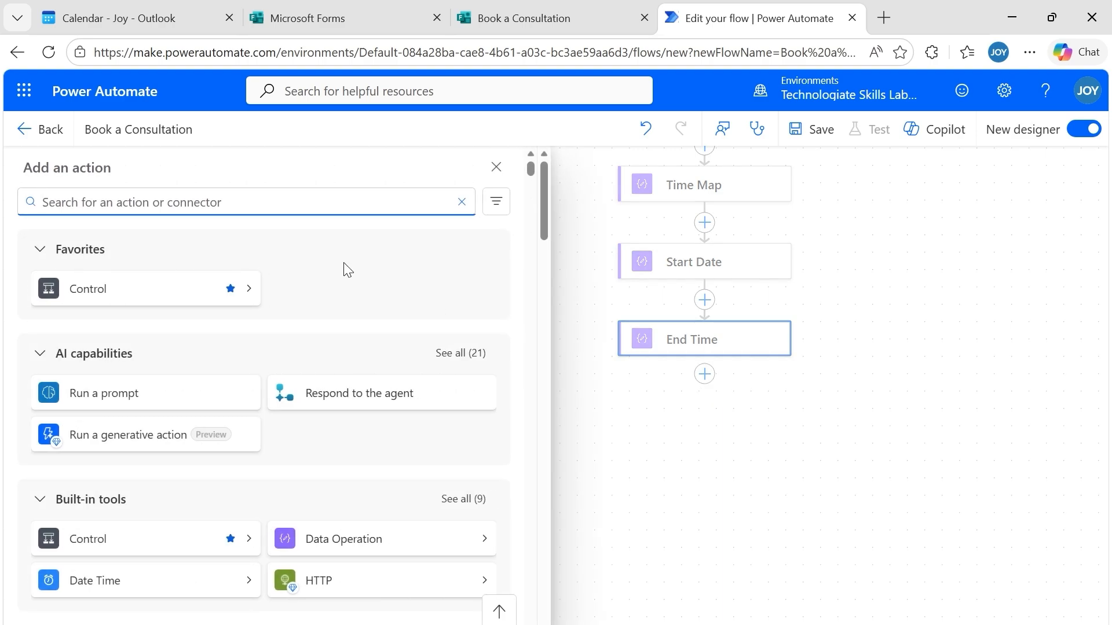
pyautogui.write('calendar')
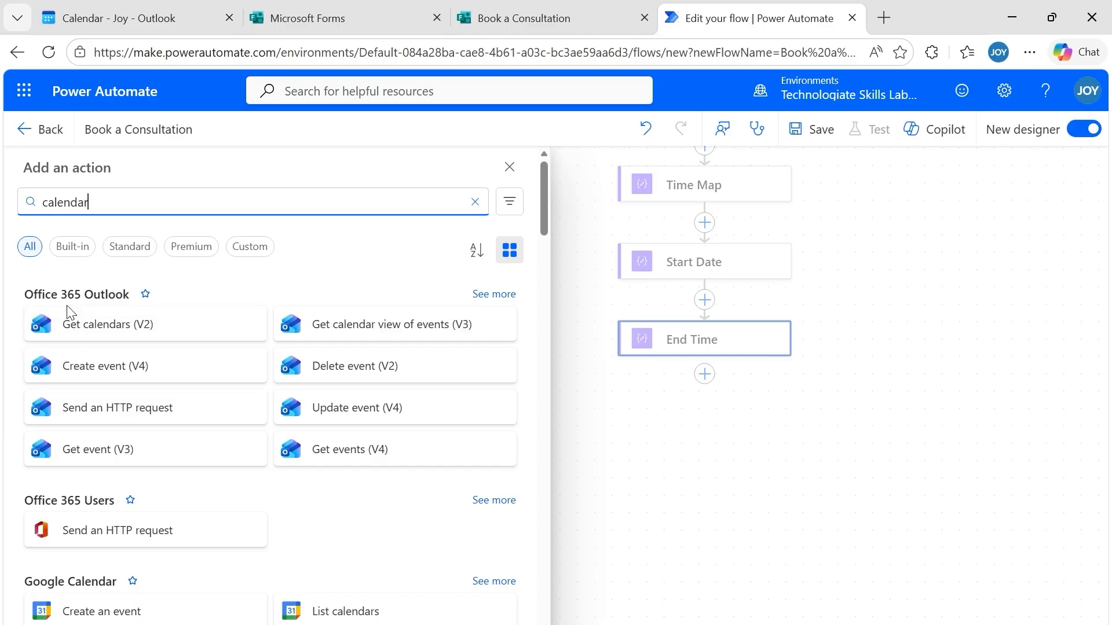
pyautogui.click(116, 366)
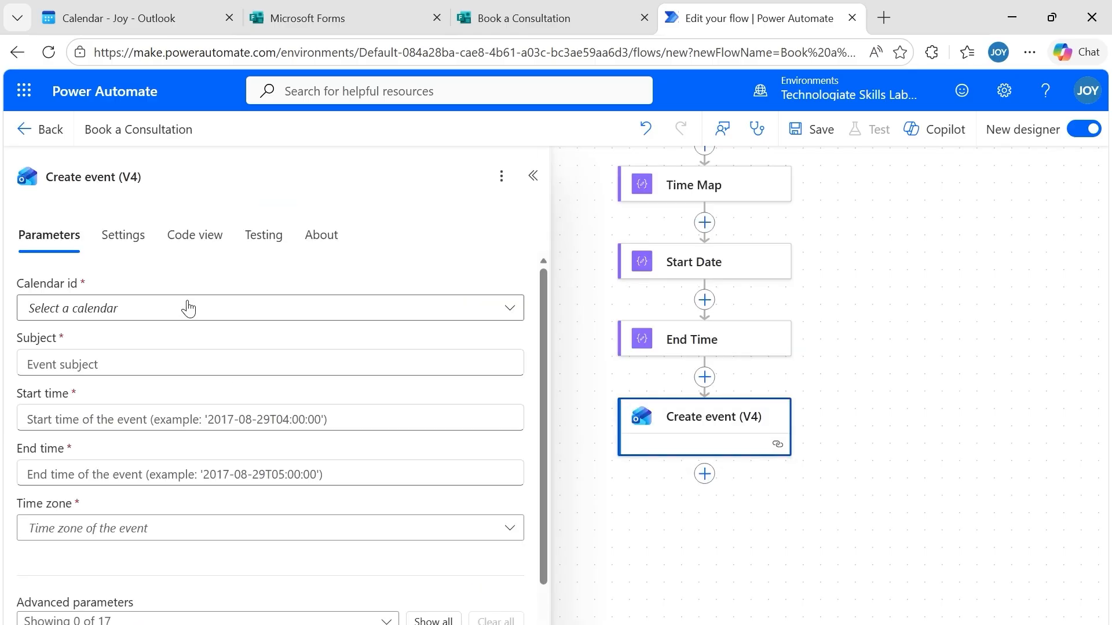
pyautogui.click(184, 309)
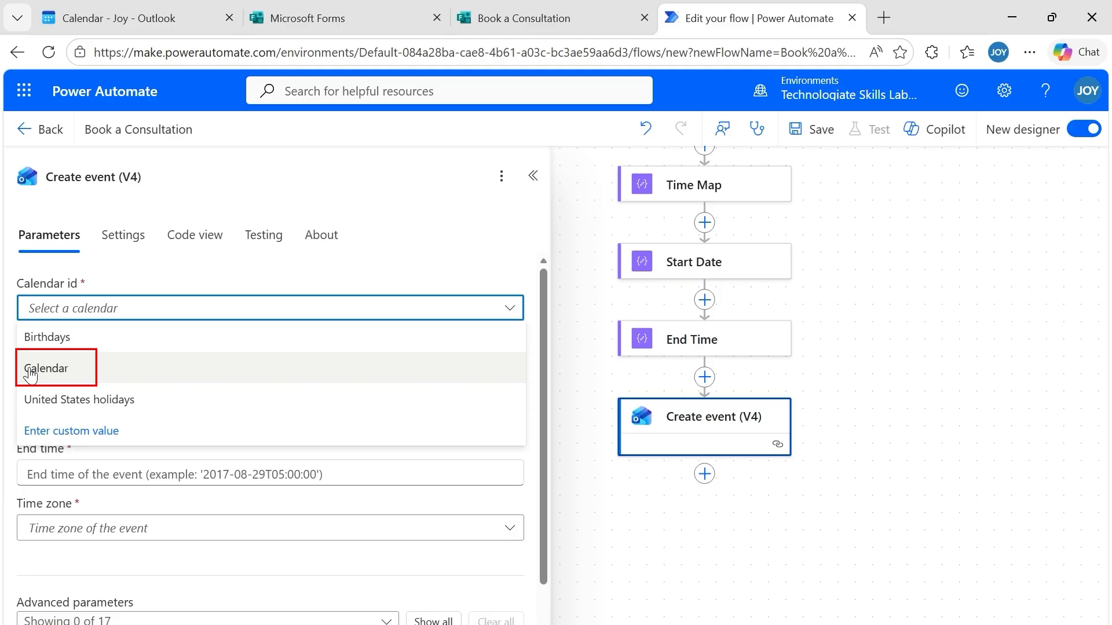
pyautogui.click(51, 378)
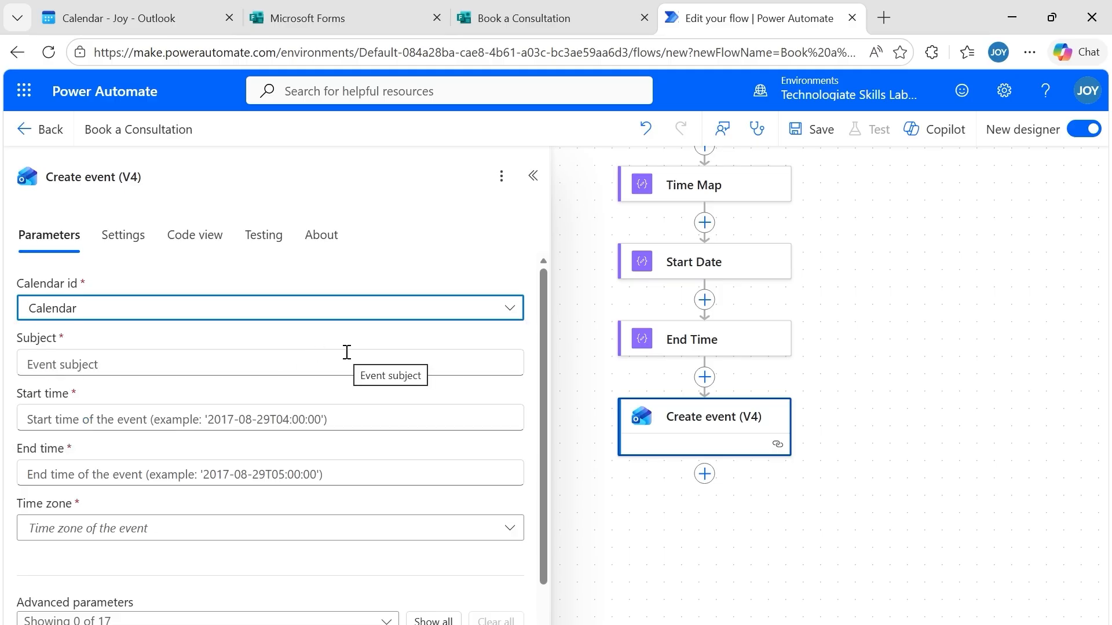
# - Set the event subject to "Consultation - ", the Full Name response, and " / " followed by the host's first name
pyautogui.click(196, 370)
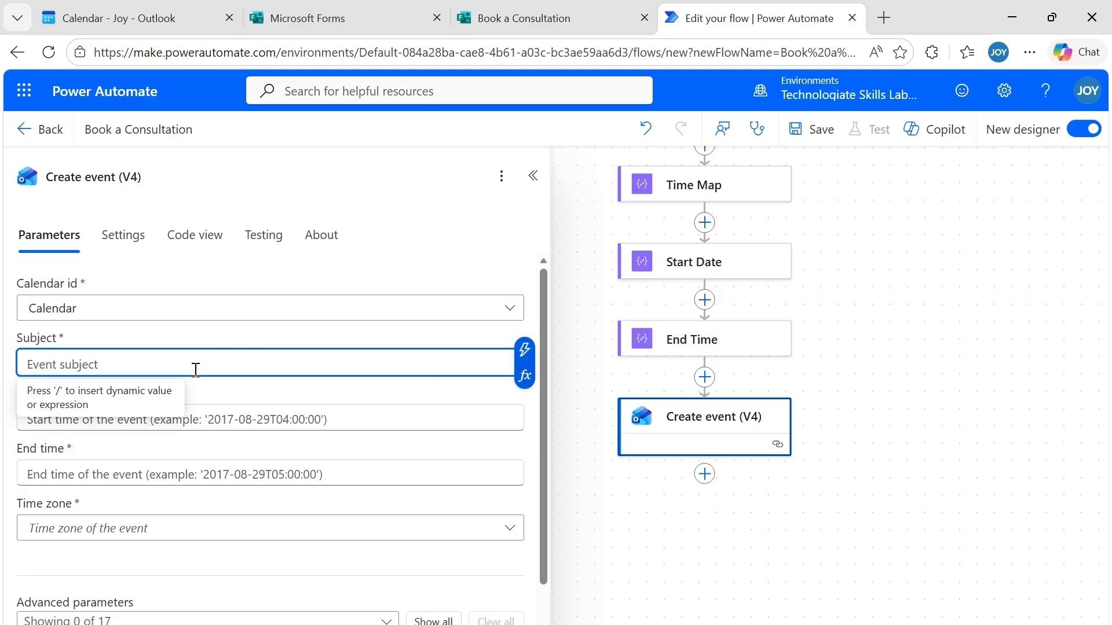
pyautogui.write('Consultati')
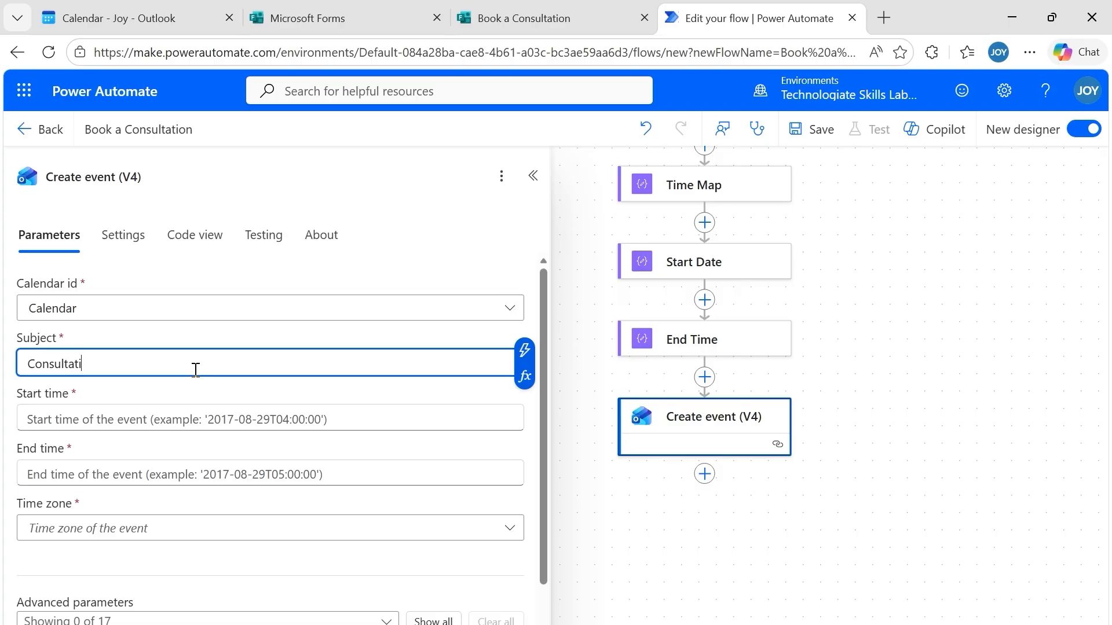
pyautogui.write('on -')
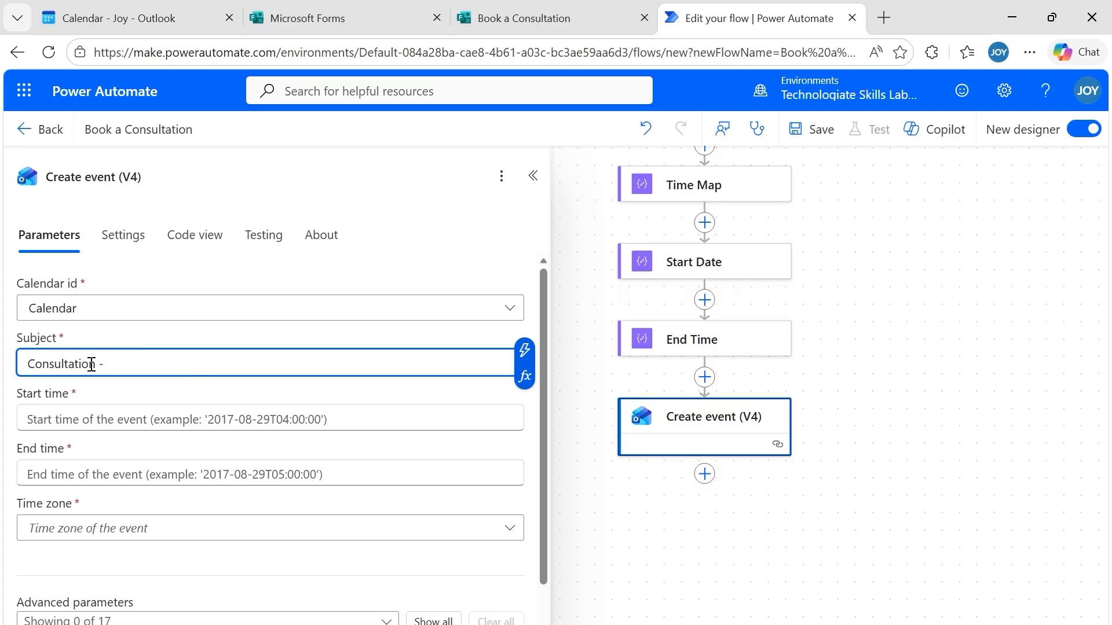
pyautogui.click(525, 352)
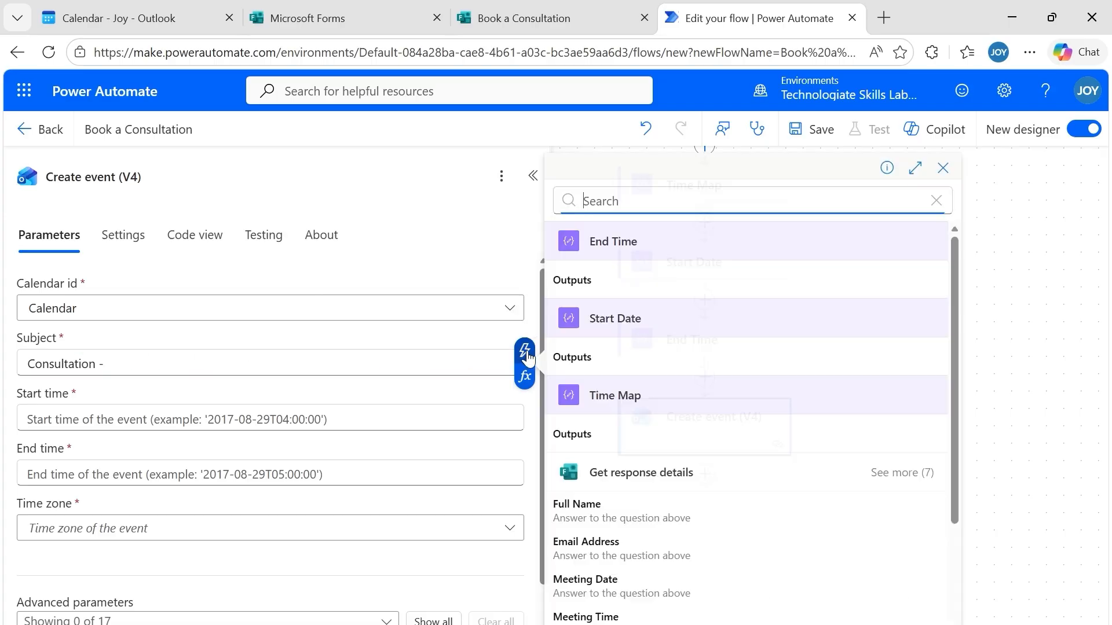
pyautogui.scroll(-1, 651, 384)
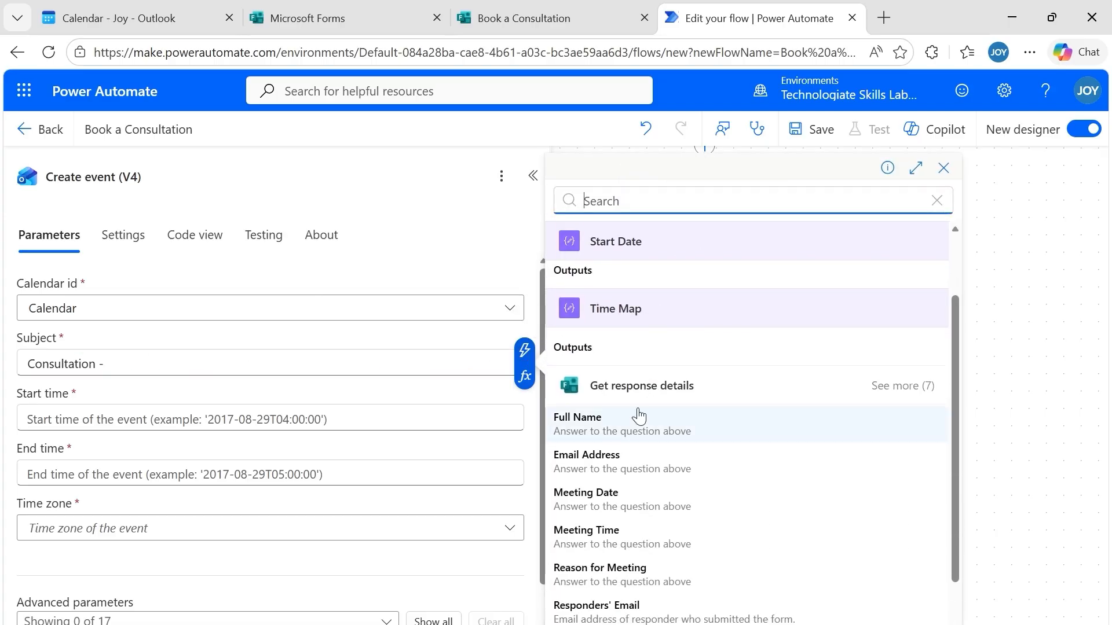
pyautogui.click(591, 431)
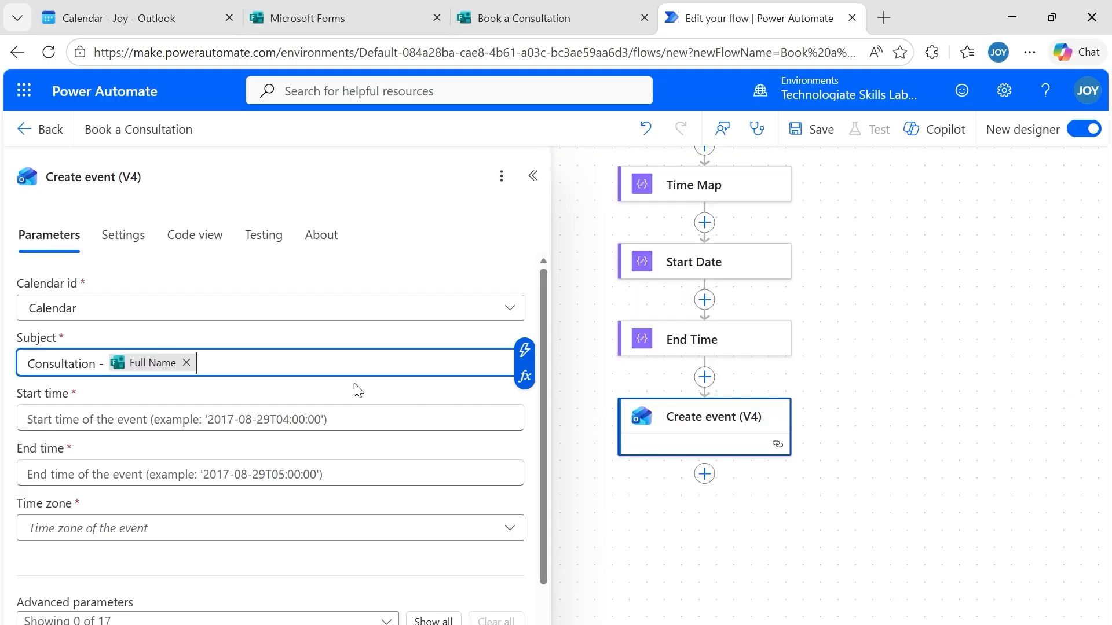
pyautogui.write('/ Joy')
# - Set the event's start time to the Start Date outputs and its end time to the End Time outputs
pyautogui.click(362, 420)
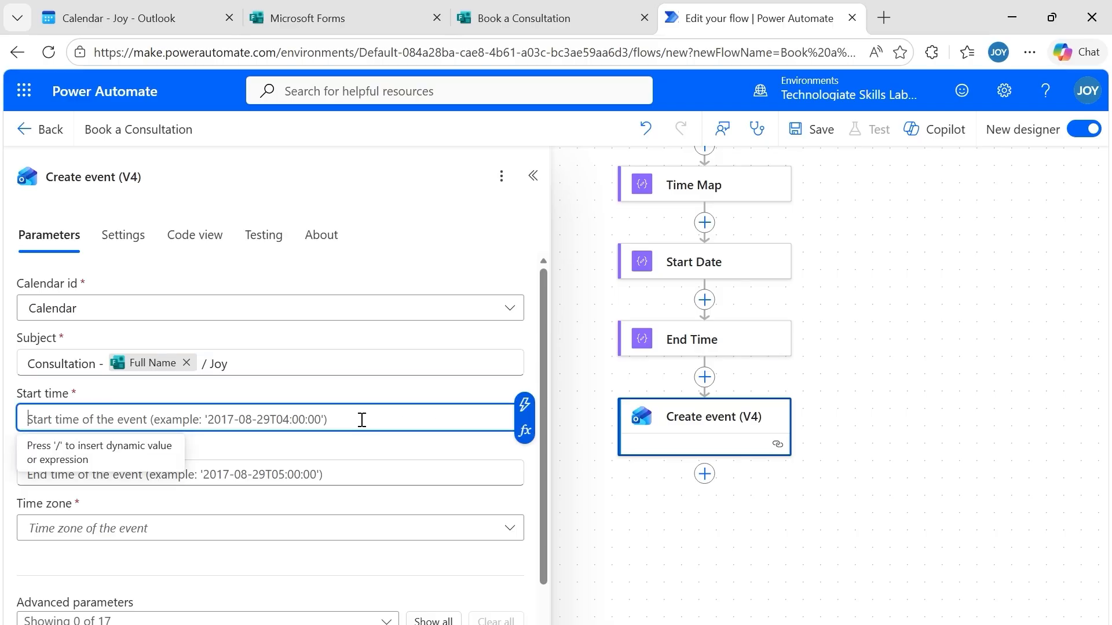
pyautogui.click(524, 404)
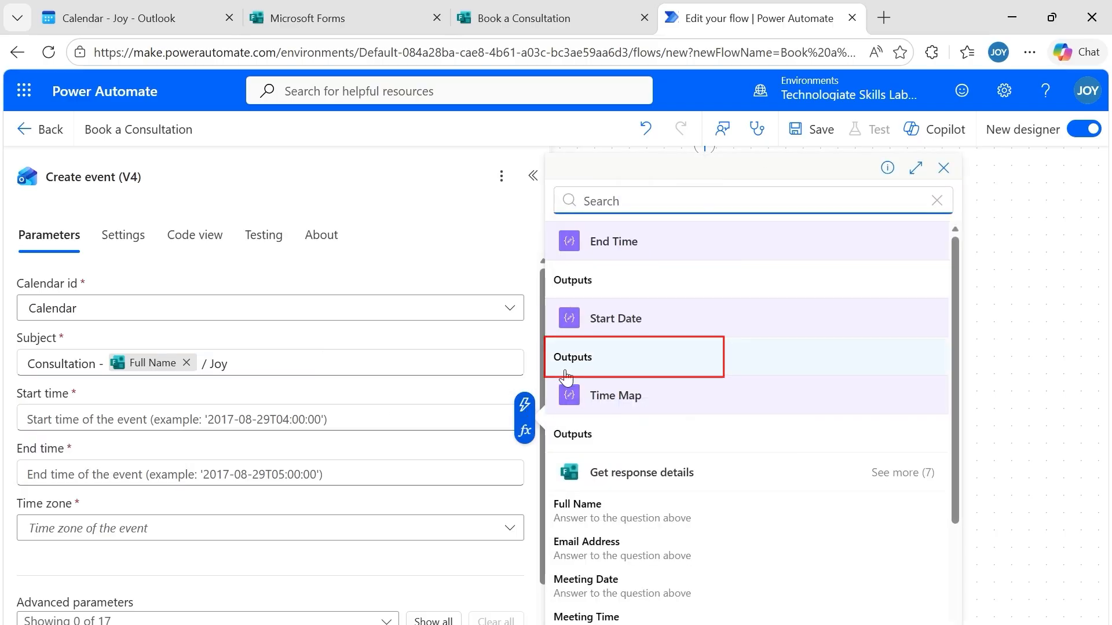
pyautogui.click(588, 364)
pyautogui.click(376, 475)
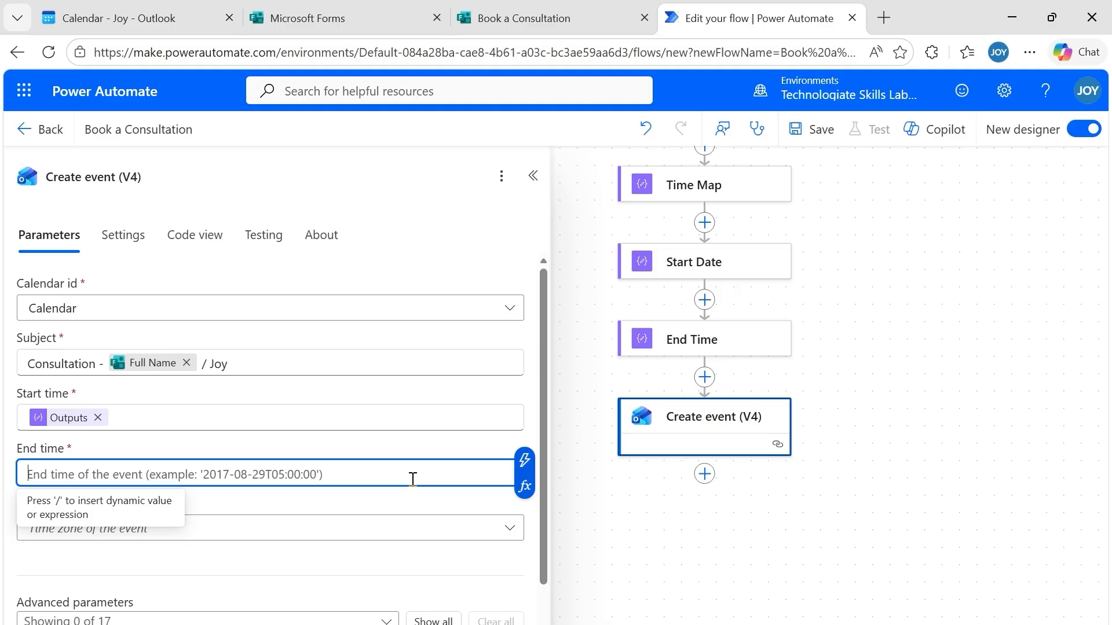
pyautogui.click(524, 460)
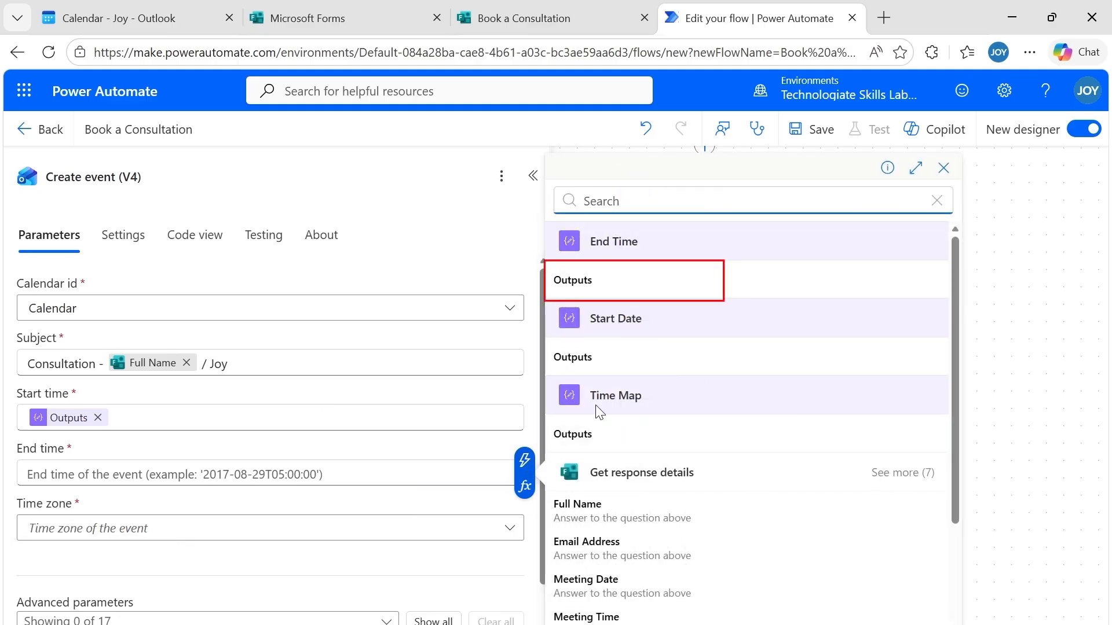
pyautogui.click(588, 289)
# - Set the event's time zone to (UTC+05:30) Chennai, Kolkata, Mumbai, New Delhi
pyautogui.click(359, 533)
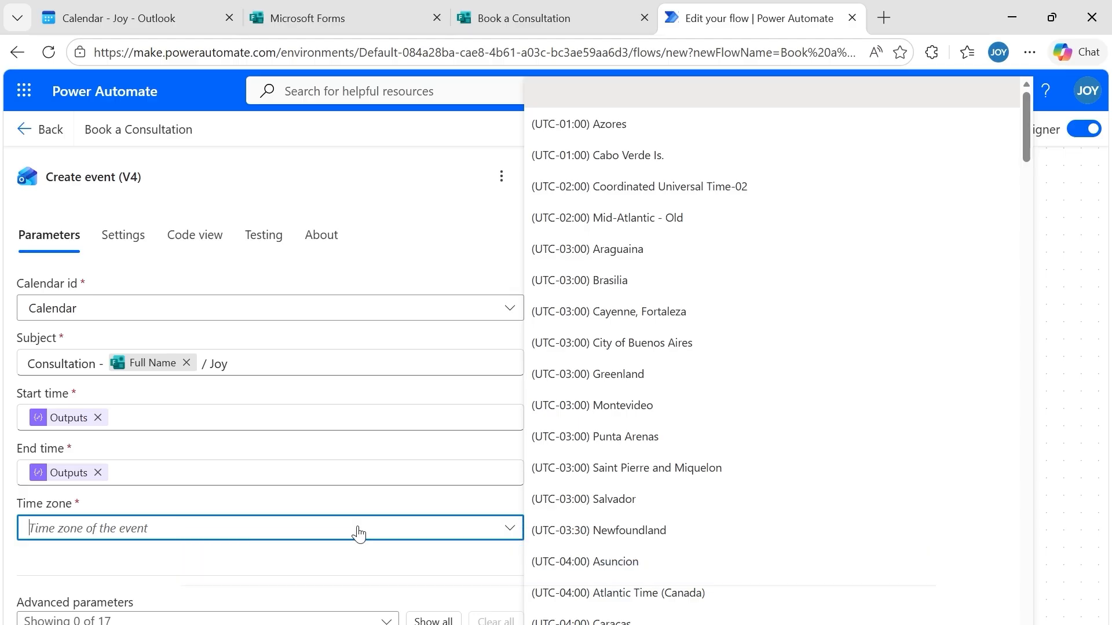
pyautogui.write('kolk')
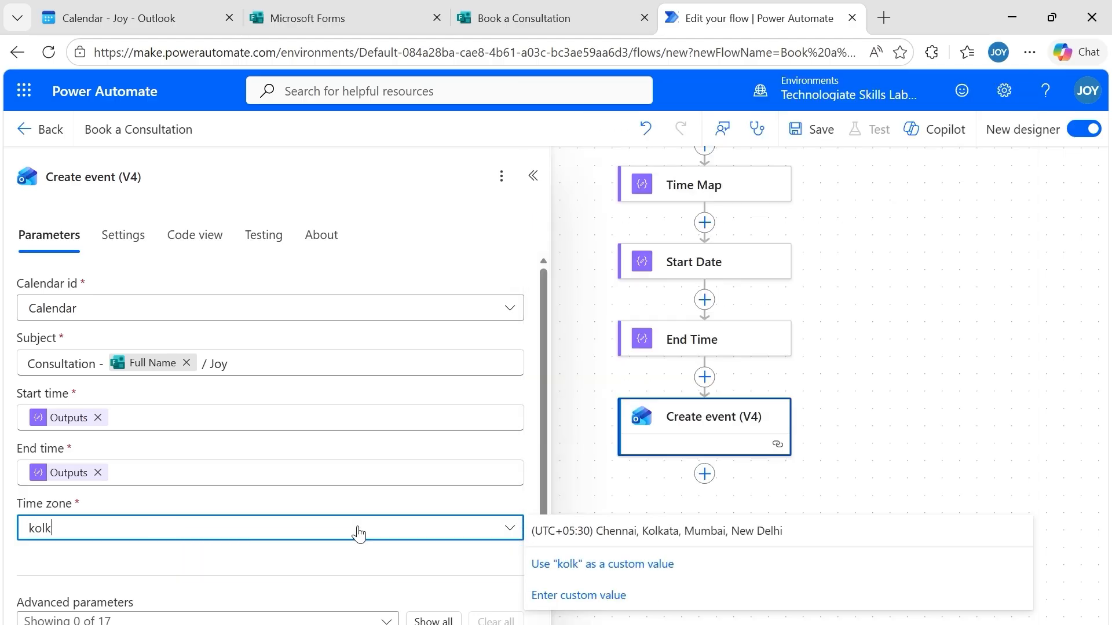
pyautogui.click(573, 530)
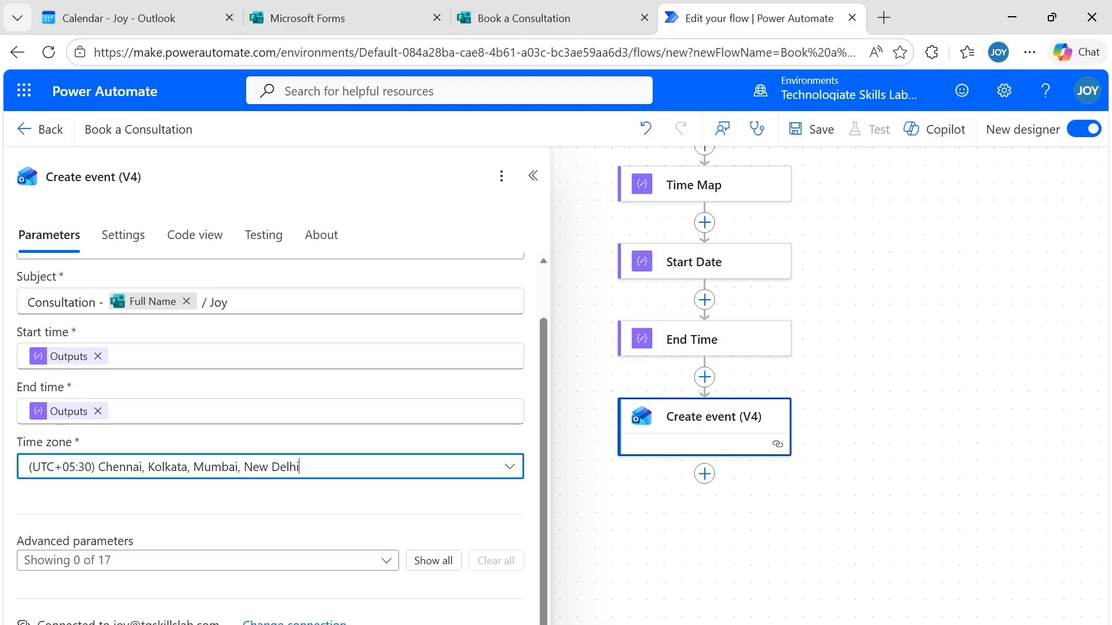
# - Add the Required attendees parameter to the event and fill it with the Email Address response as dynamic content
pyautogui.click(234, 562)
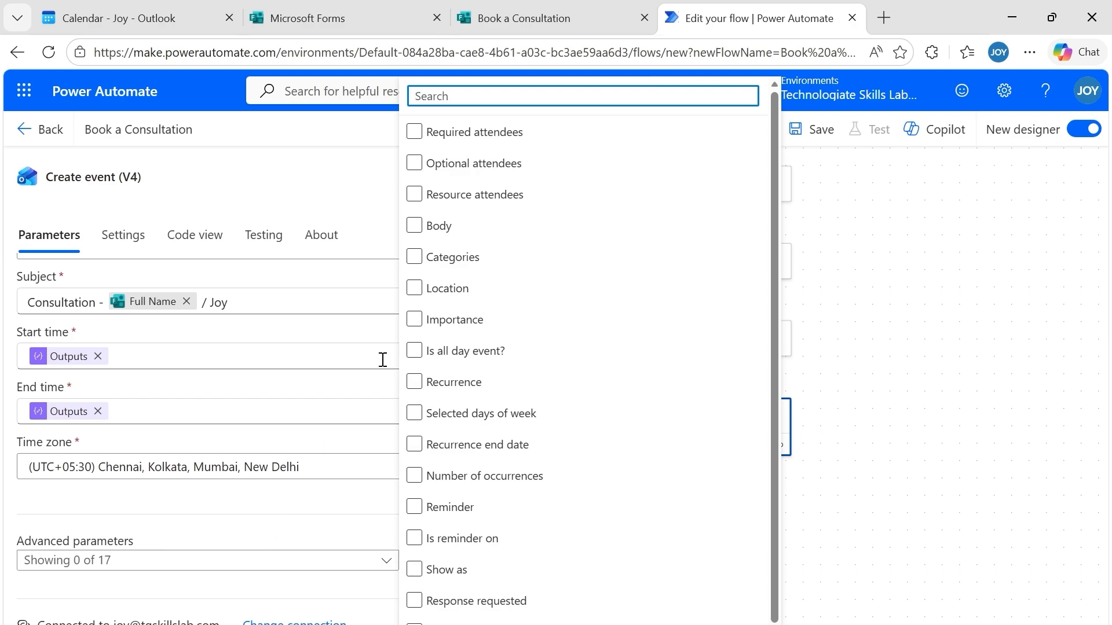
pyautogui.click(414, 132)
pyautogui.click(187, 571)
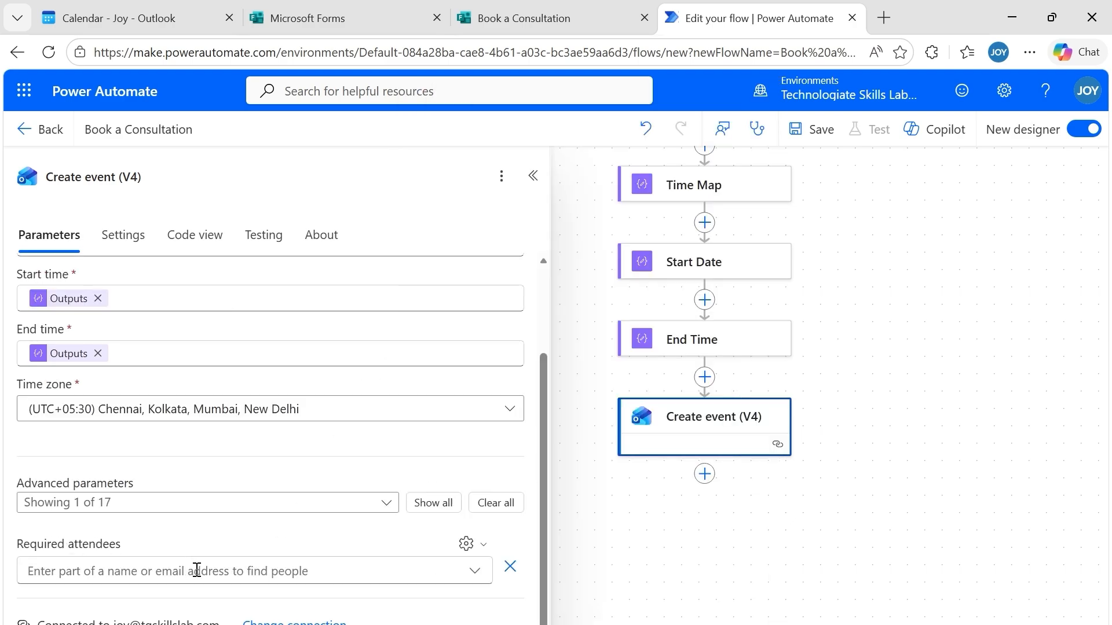
pyautogui.click(476, 548)
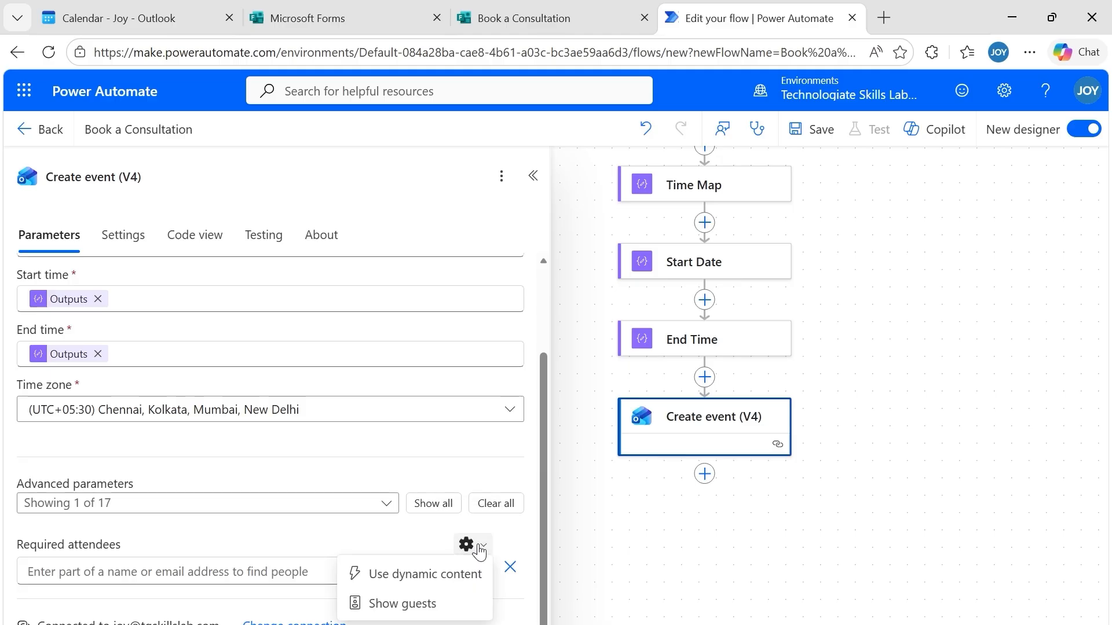
pyautogui.click(462, 574)
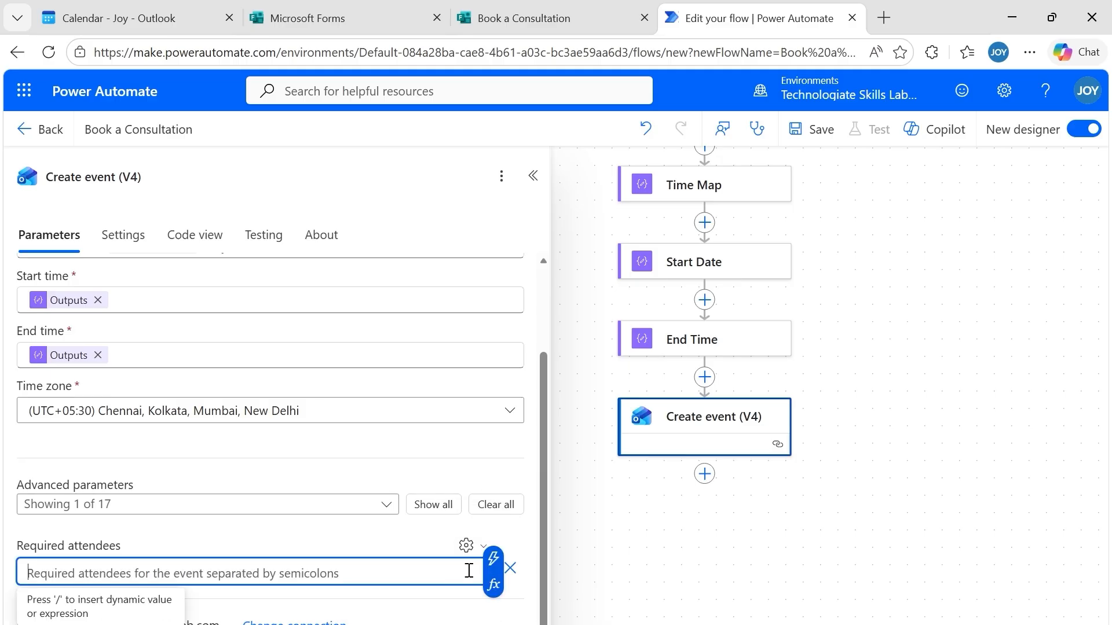
pyautogui.click(492, 562)
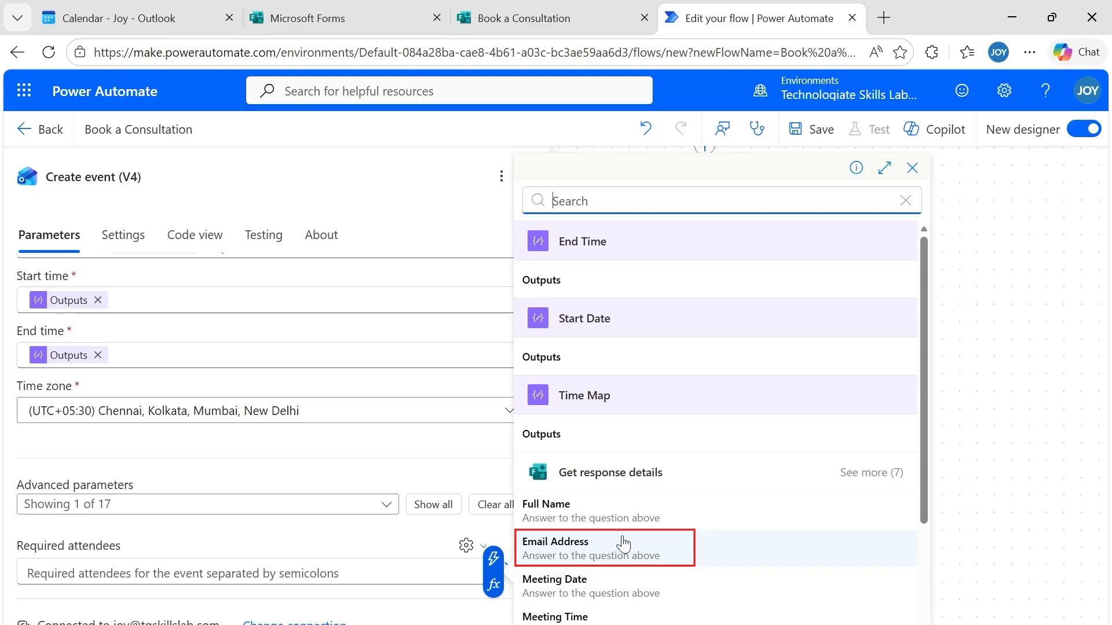
pyautogui.click(567, 554)
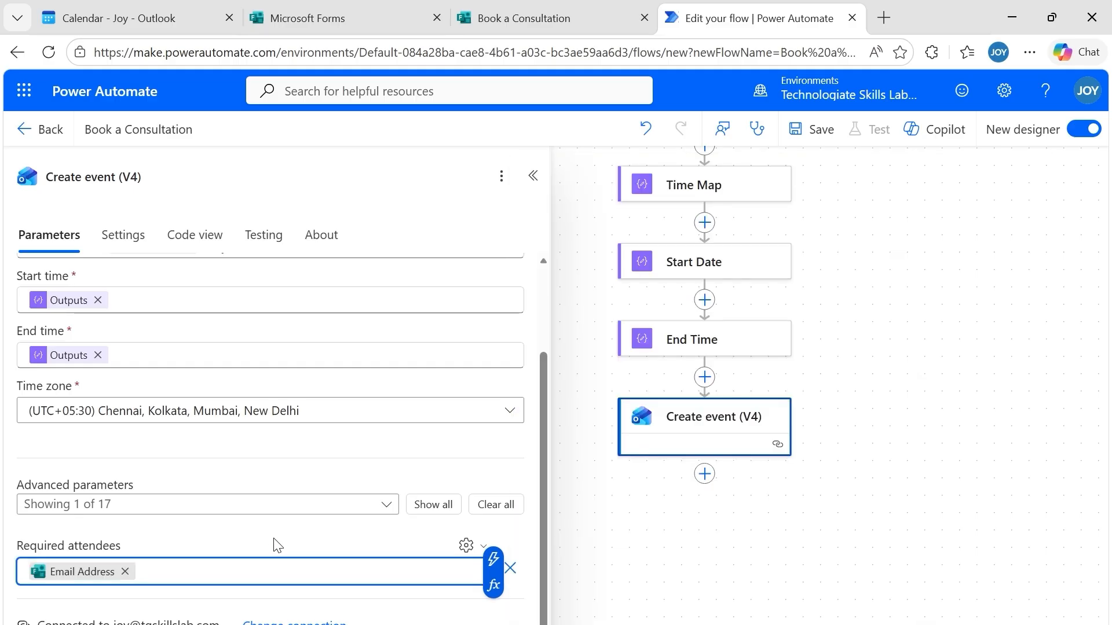
# - Add the Body parameter and write "Hi", the Full Name response, and ", your consultation has been confirmed."
pyautogui.click(313, 508)
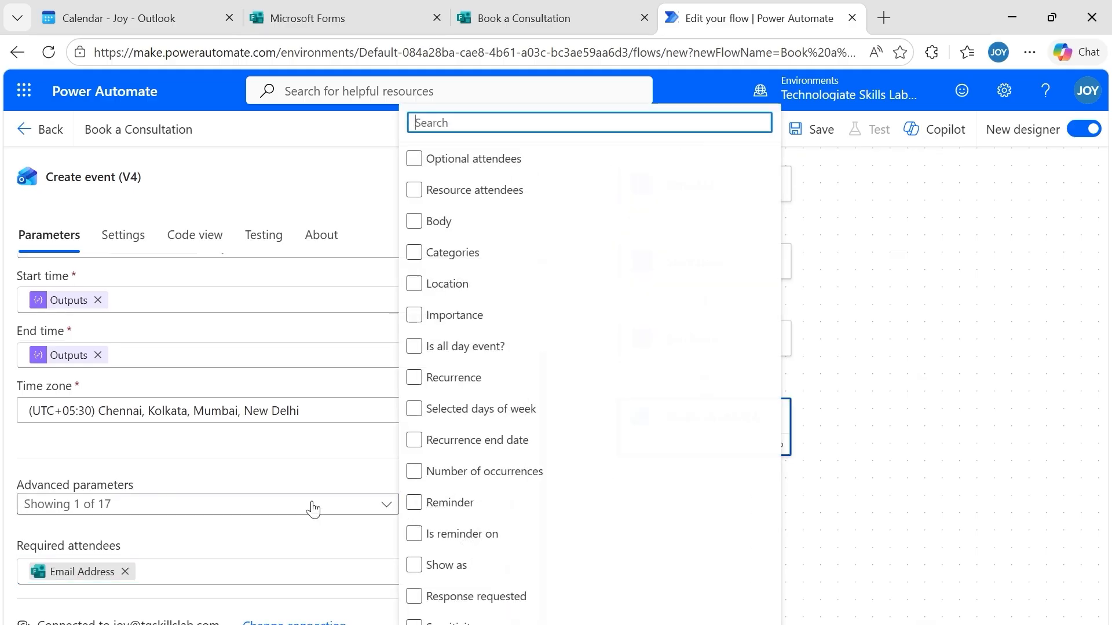
pyautogui.click(417, 227)
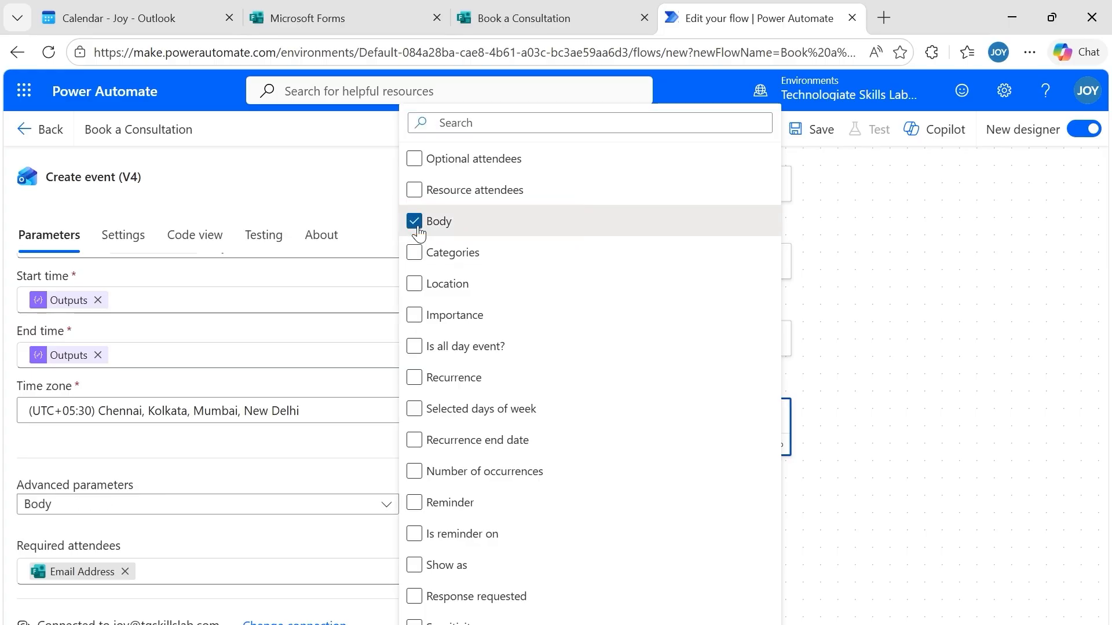
pyautogui.click(313, 543)
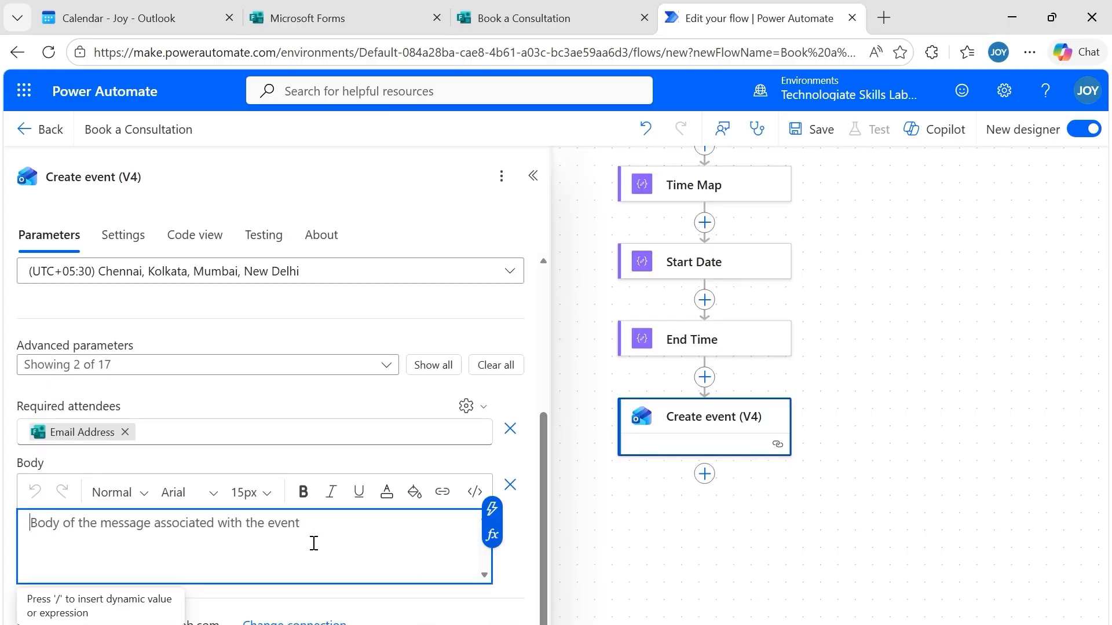
pyautogui.write('Hi')
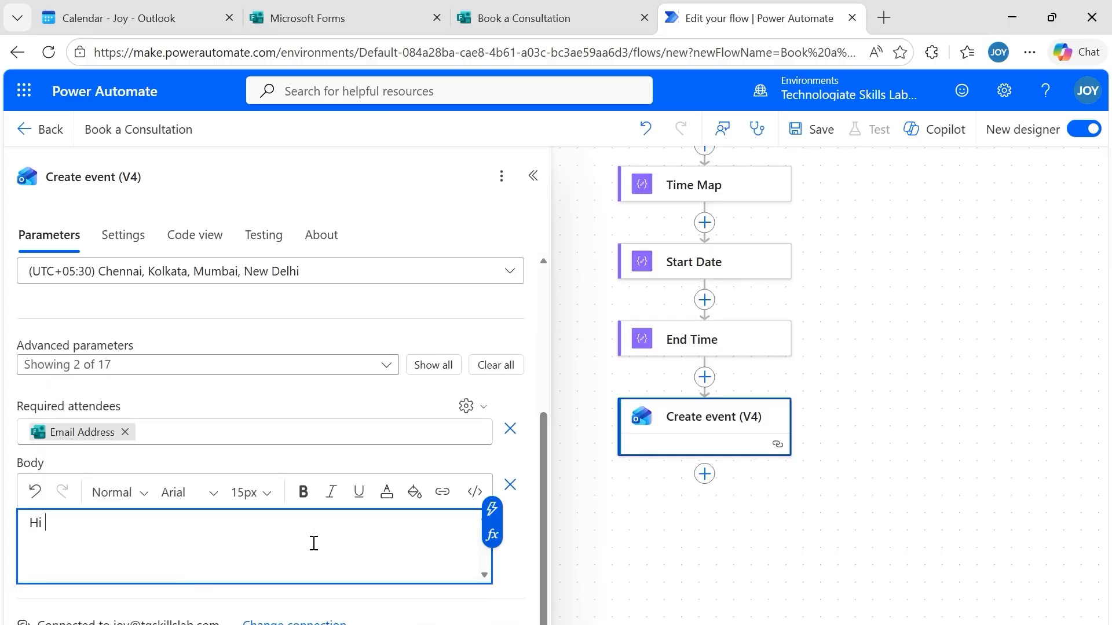
pyautogui.click(492, 509)
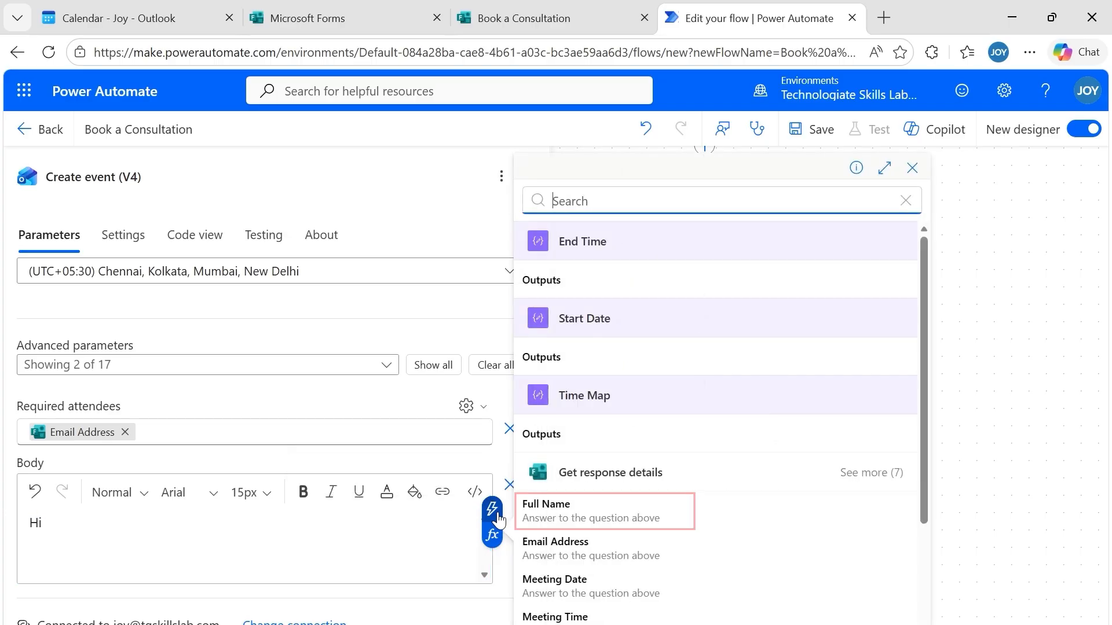
pyautogui.click(540, 512)
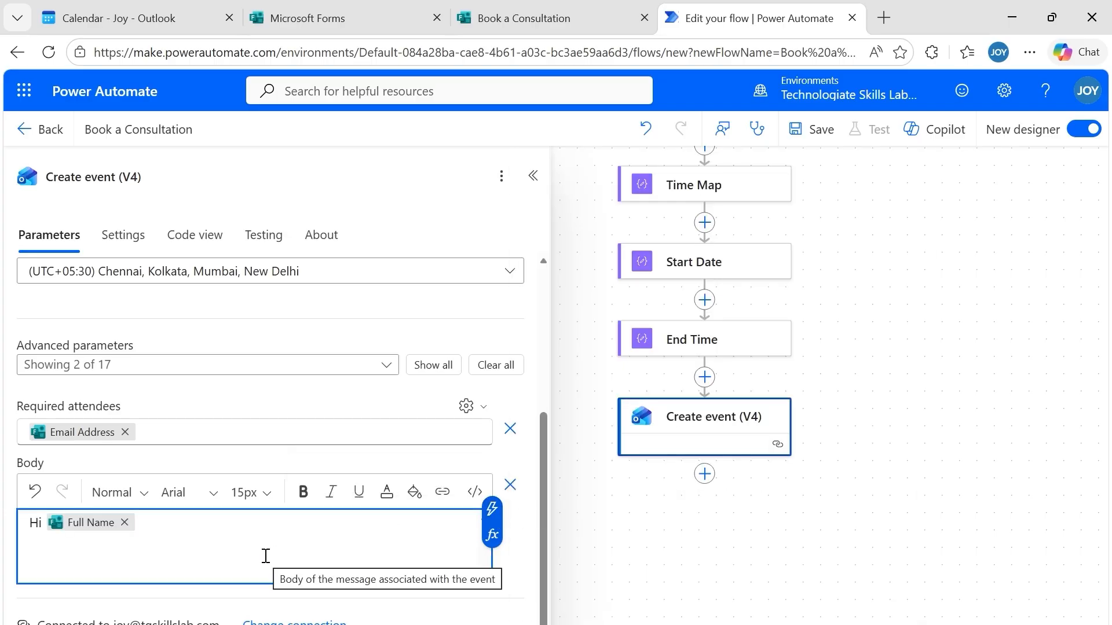
pyautogui.write(', your')
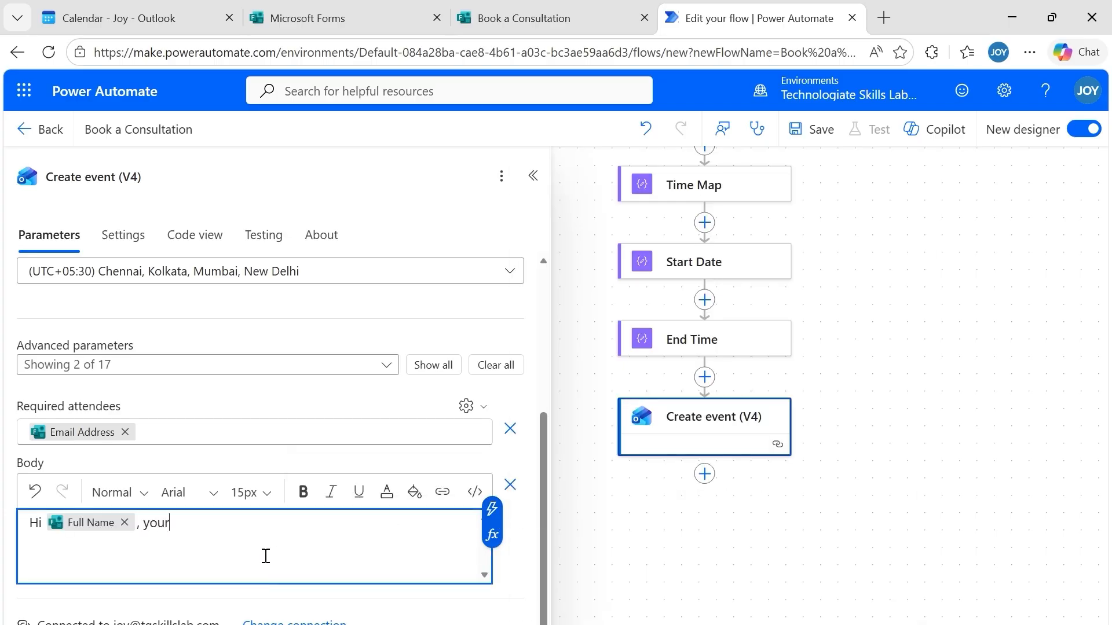
pyautogui.write(' consultation has been confirmed.')
# - Add a new line to the event body reading "Reason:" followed by the Reason for Meeting response
pyautogui.press('Return')
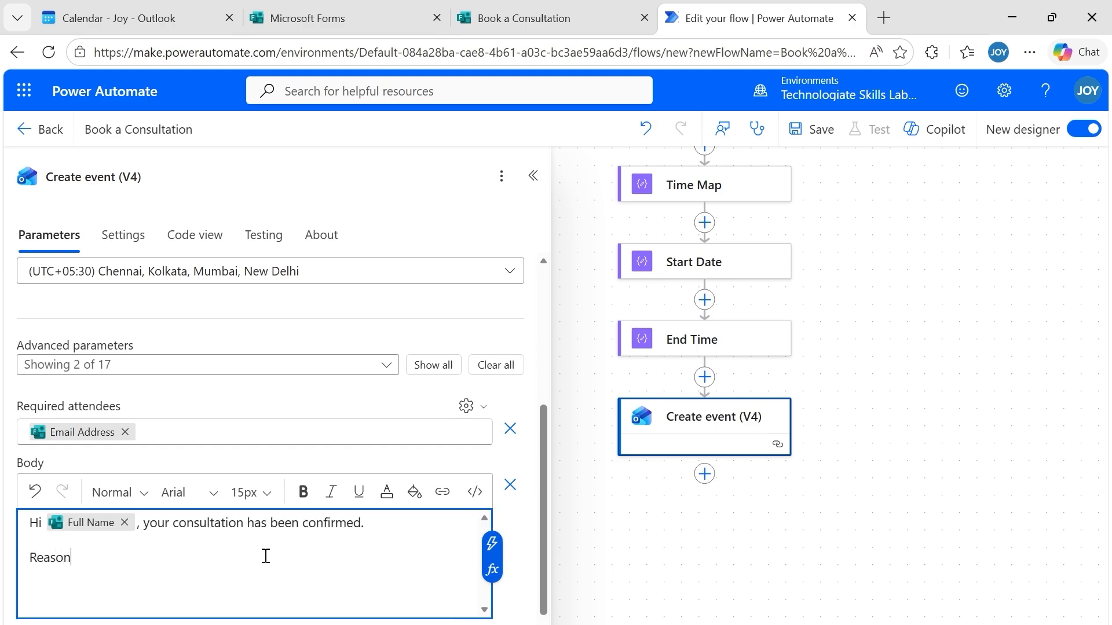
pyautogui.write('Reason:')
pyautogui.click(492, 543)
pyautogui.scroll(-3, 695, 452)
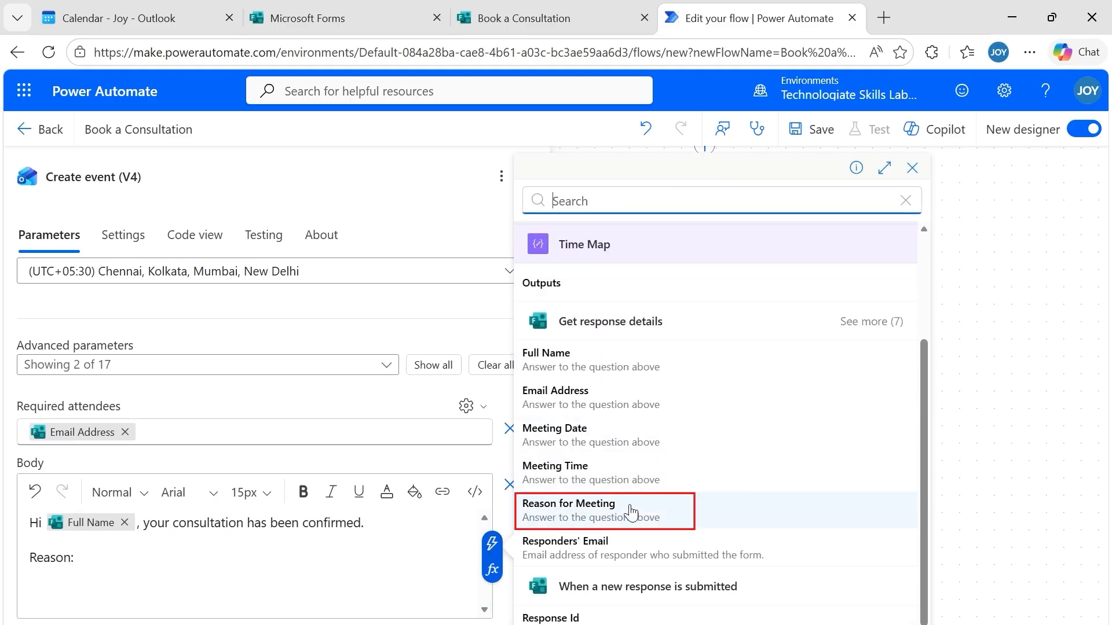
pyautogui.click(591, 516)
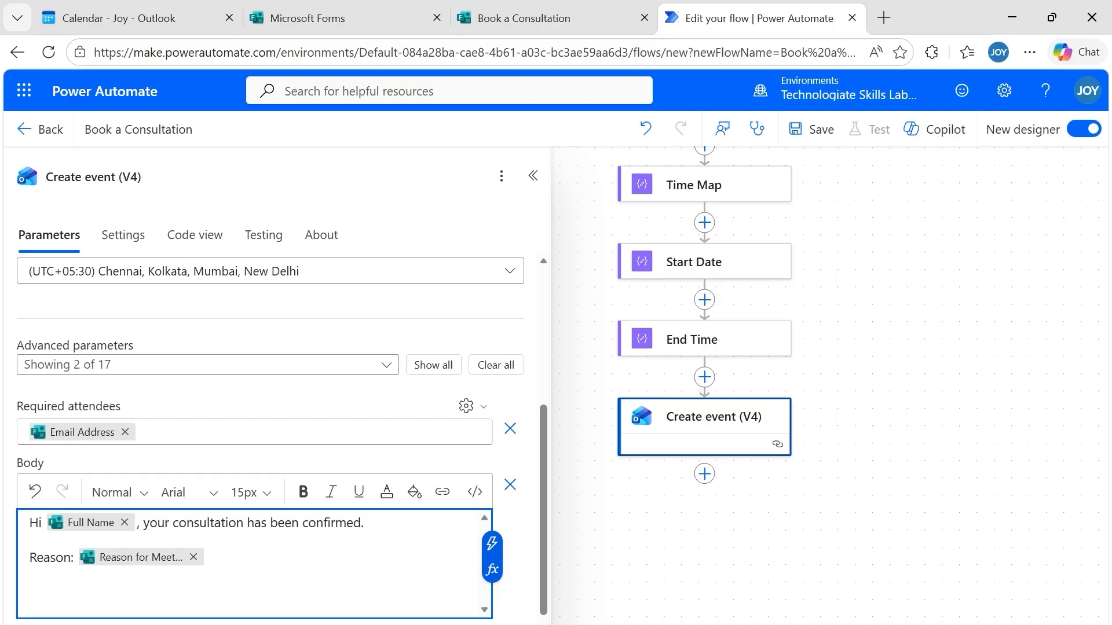
# - Save the flow and start a manual test run of it
pyautogui.click(813, 138)
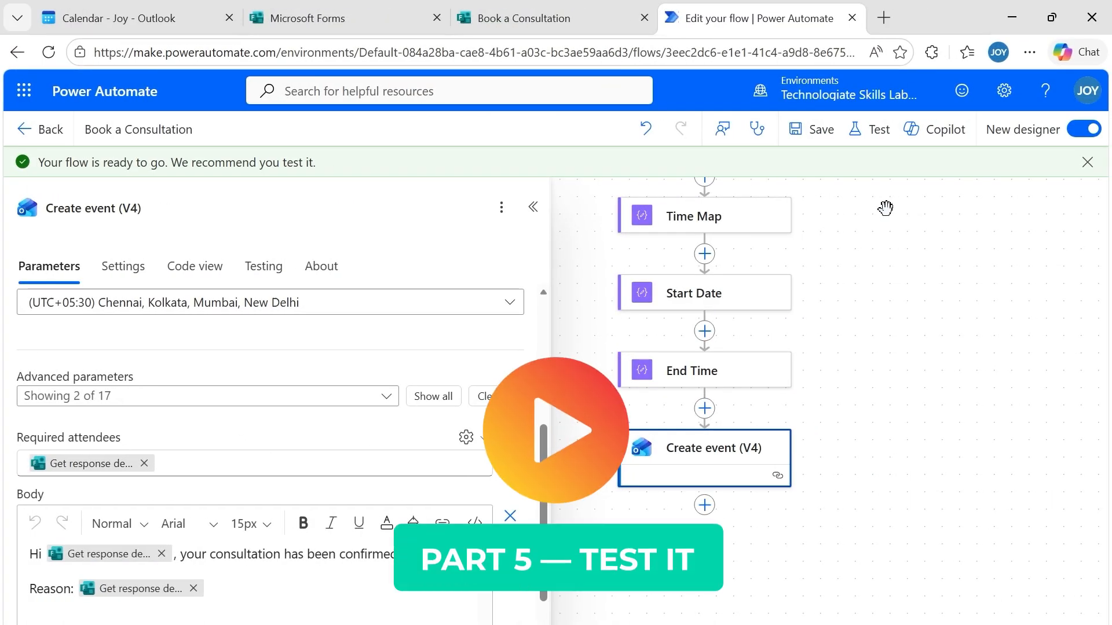
pyautogui.click(878, 138)
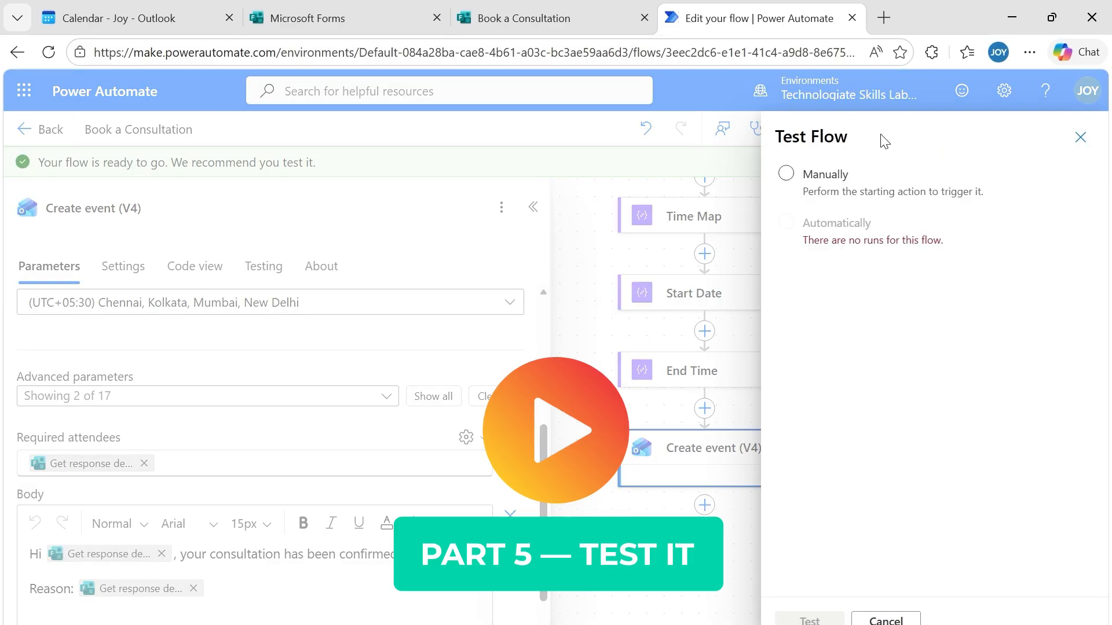
pyautogui.click(801, 188)
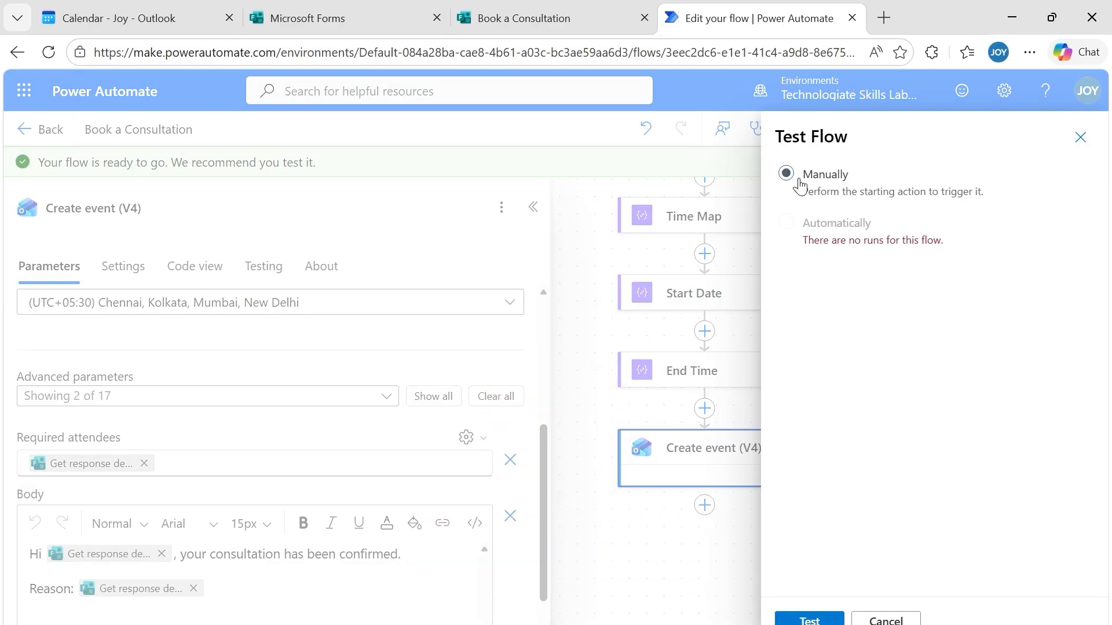
pyautogui.click(810, 620)
# - Switch to the Book a Consultation form, open its preview, and fill in the respondent's full name and email address
pyautogui.click(556, 18)
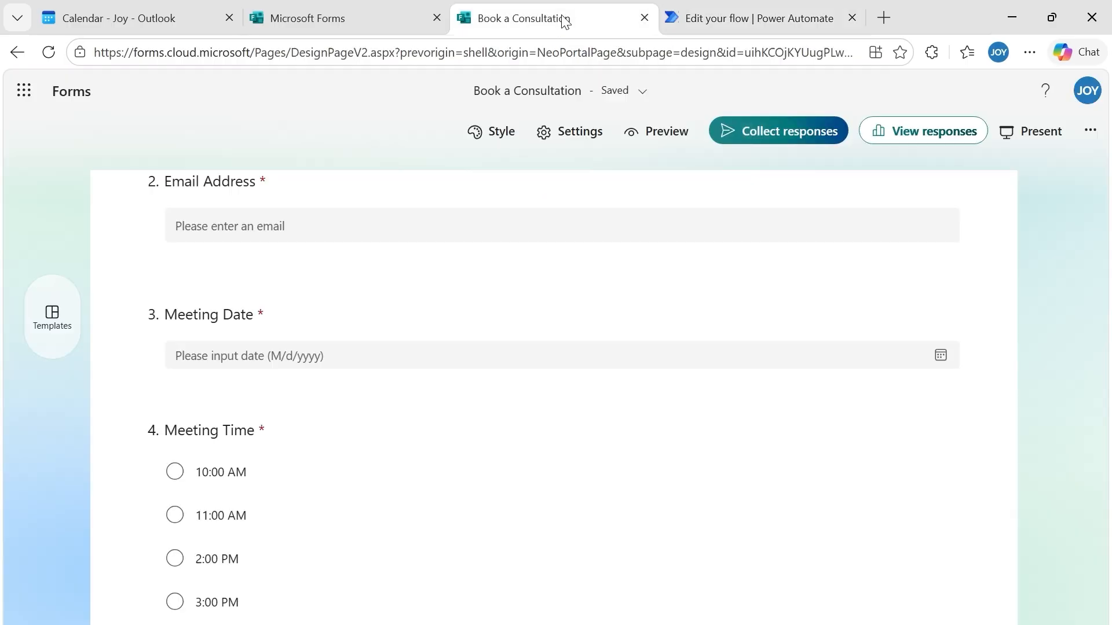
pyautogui.click(666, 137)
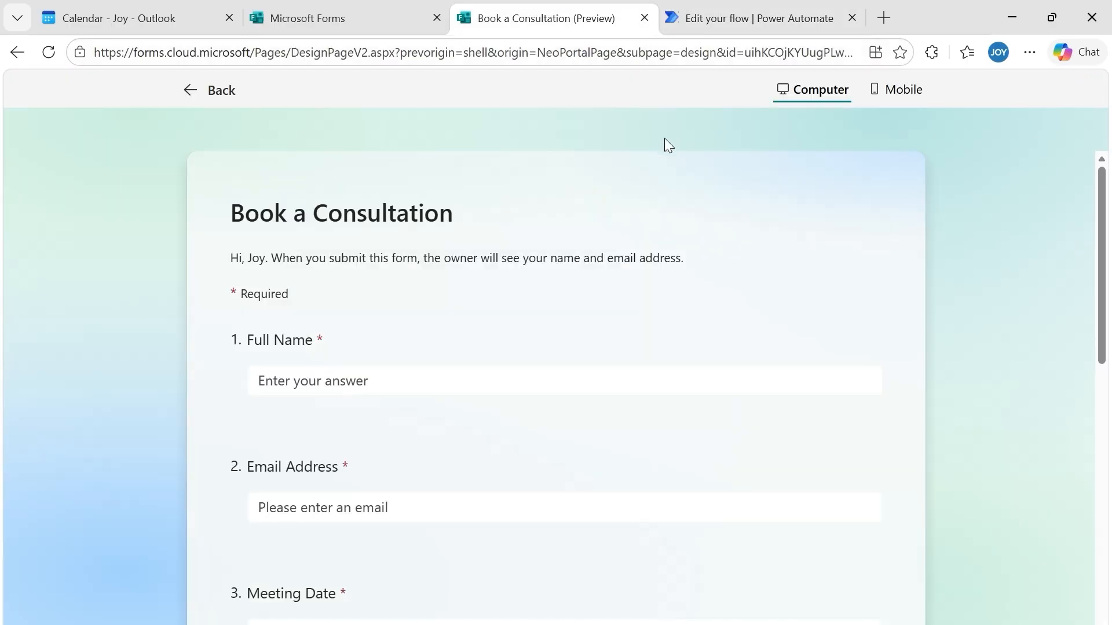
pyautogui.click(491, 373)
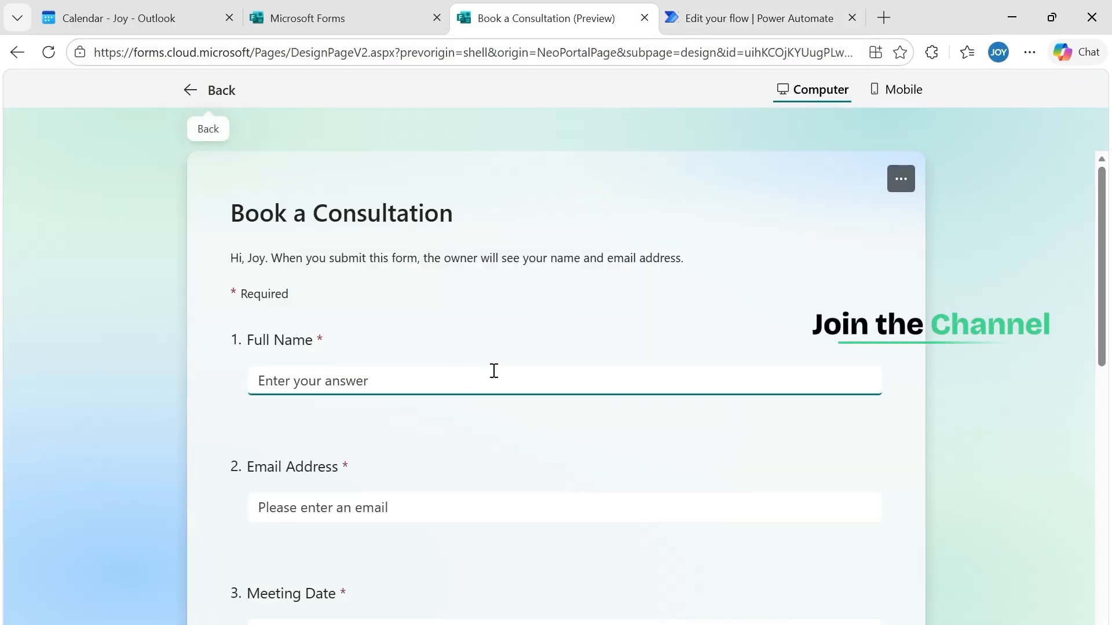
pyautogui.write('John Doe')
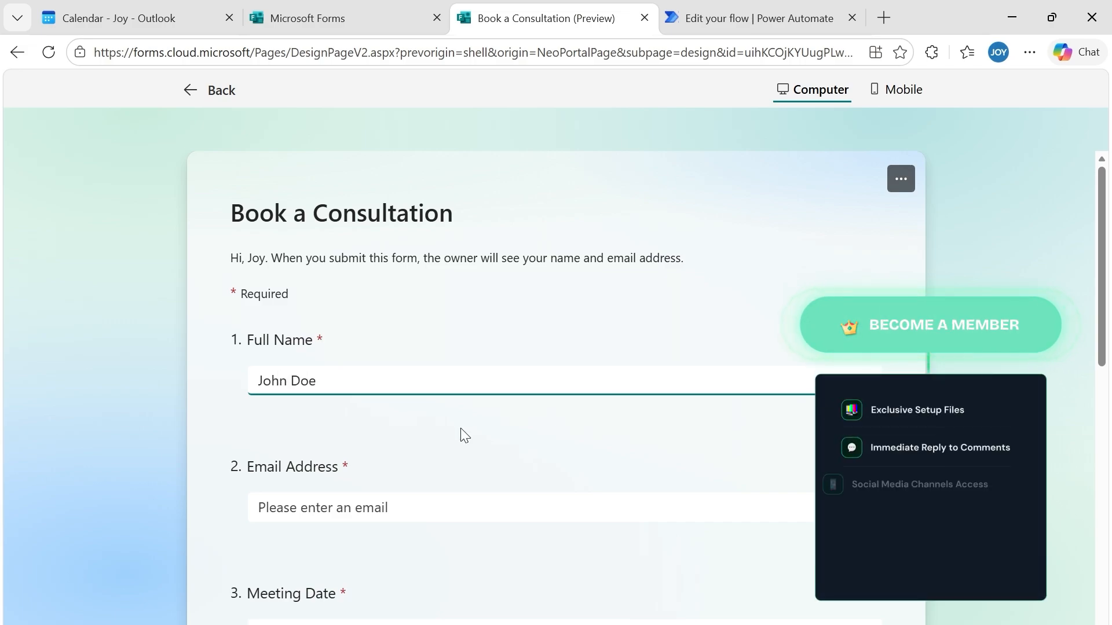
pyautogui.click(457, 499)
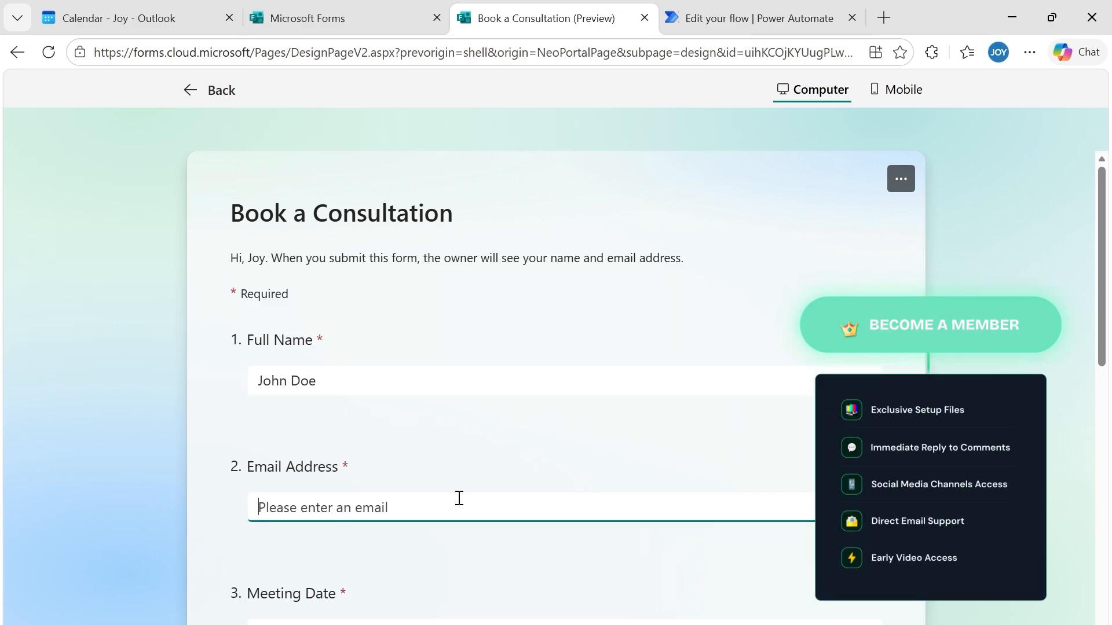
pyautogui.click(443, 429)
# - Set the Meeting Date to 4/20/2026 and choose 2:00 PM as the Meeting Time in the form preview
pyautogui.scroll(-4, 566, 454)
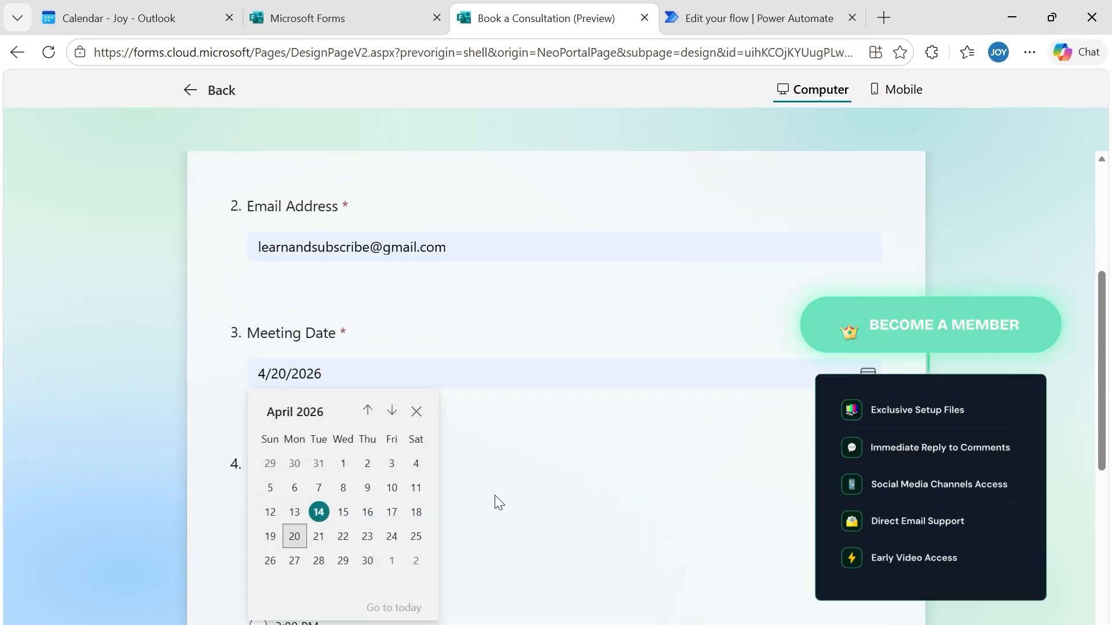
pyautogui.click(295, 536)
pyautogui.scroll(-3, 452, 481)
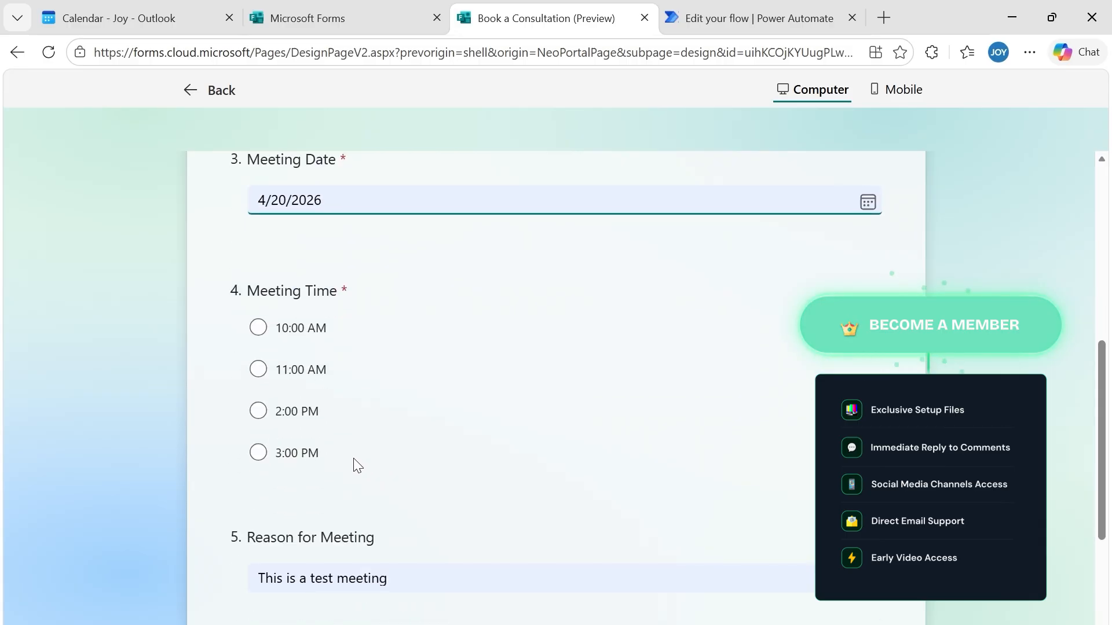
pyautogui.click(259, 412)
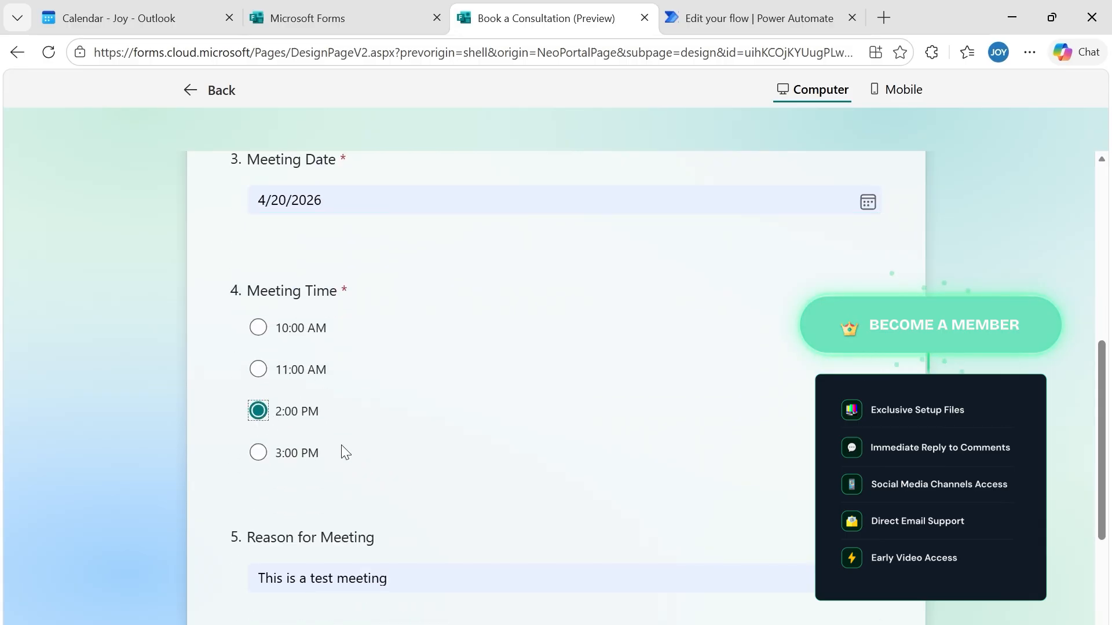
# - Submit the test response with "This is a test meeting" as the Reason for Meeting
pyautogui.click(418, 574)
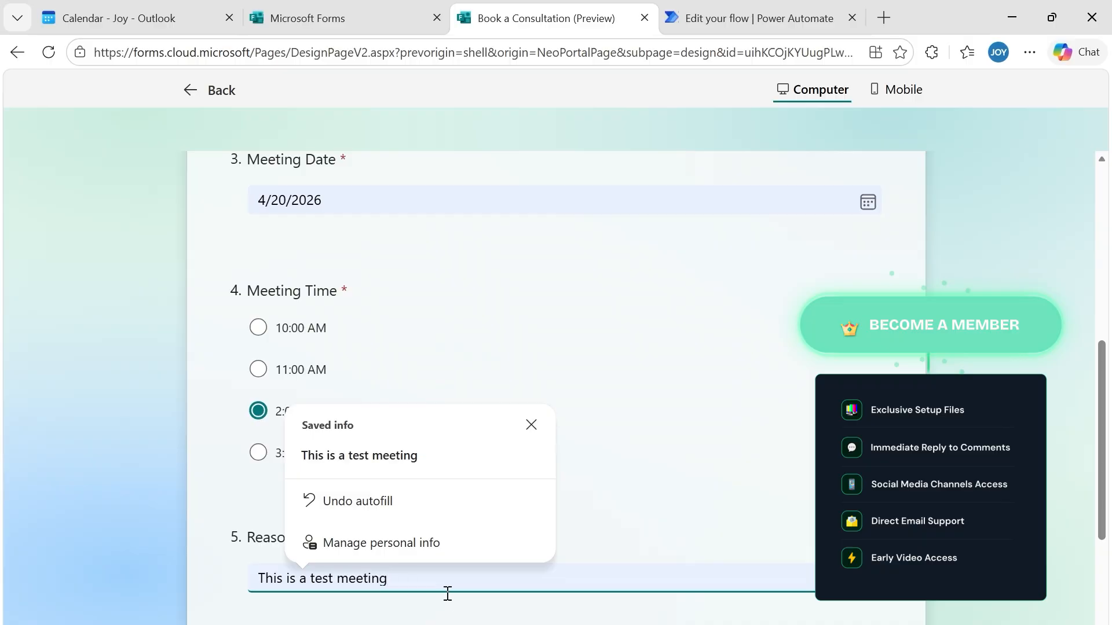
pyautogui.click(419, 587)
pyautogui.scroll(-1, 417, 588)
pyautogui.moveTo(408, 492); pyautogui.dragTo(256, 497)
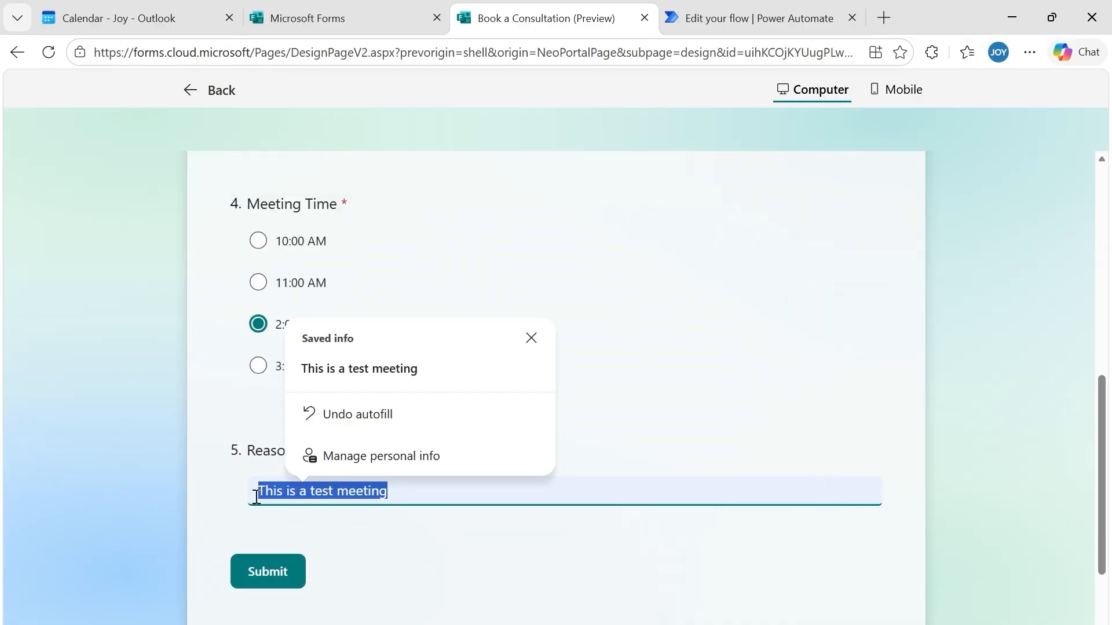
pyautogui.click(464, 502)
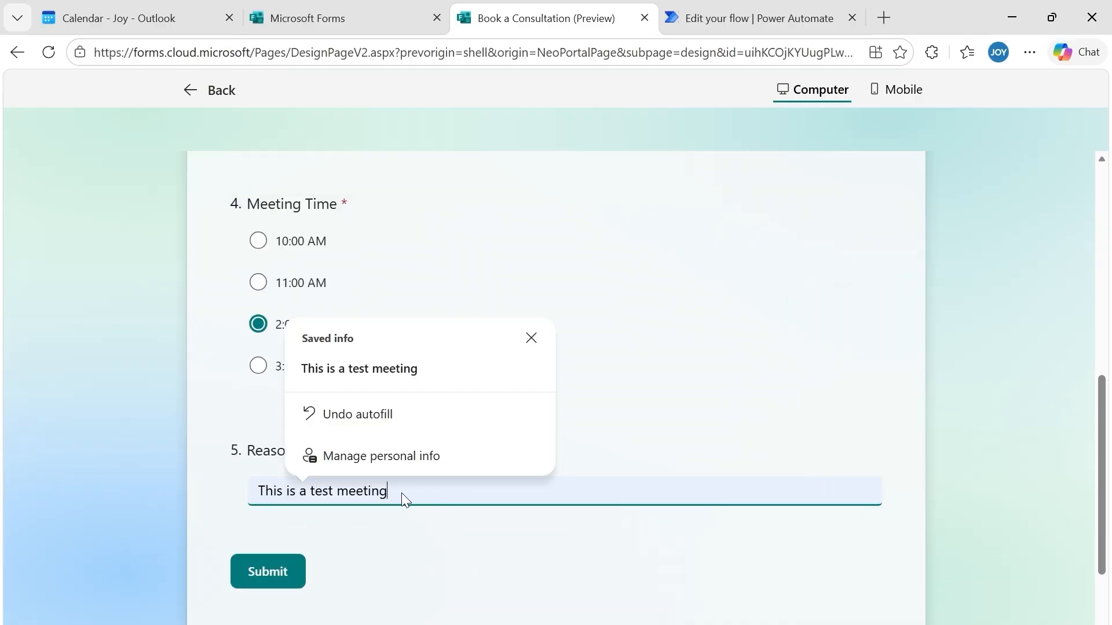
pyautogui.scroll(-2, 428, 493)
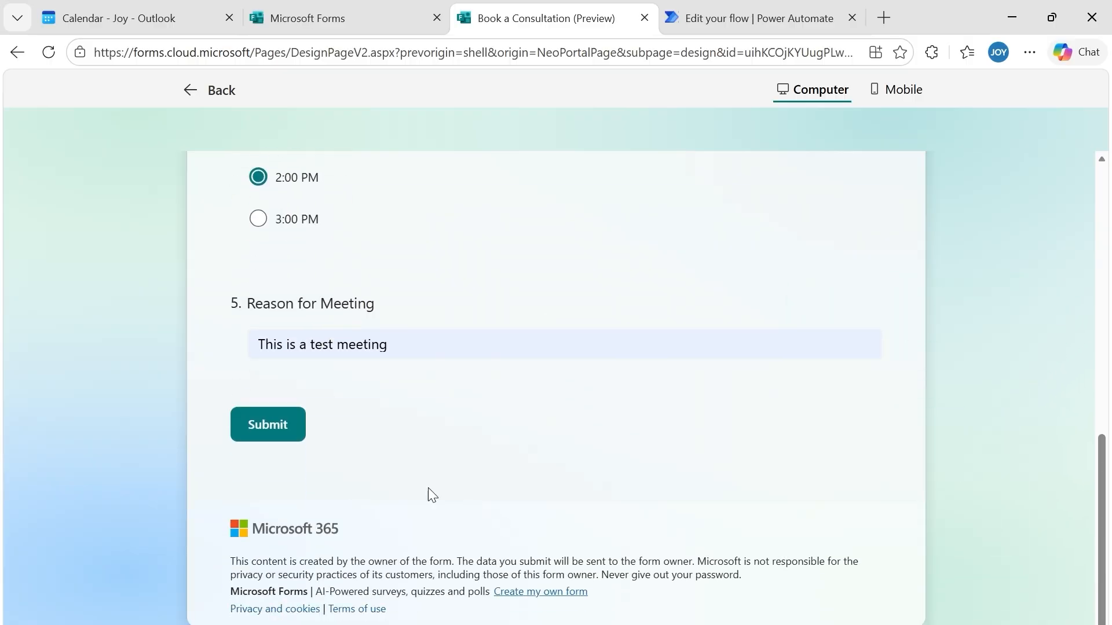
pyautogui.click(289, 444)
# - Switch to Power Automate and examine the run status of each action in the tested flow
pyautogui.click(756, 9)
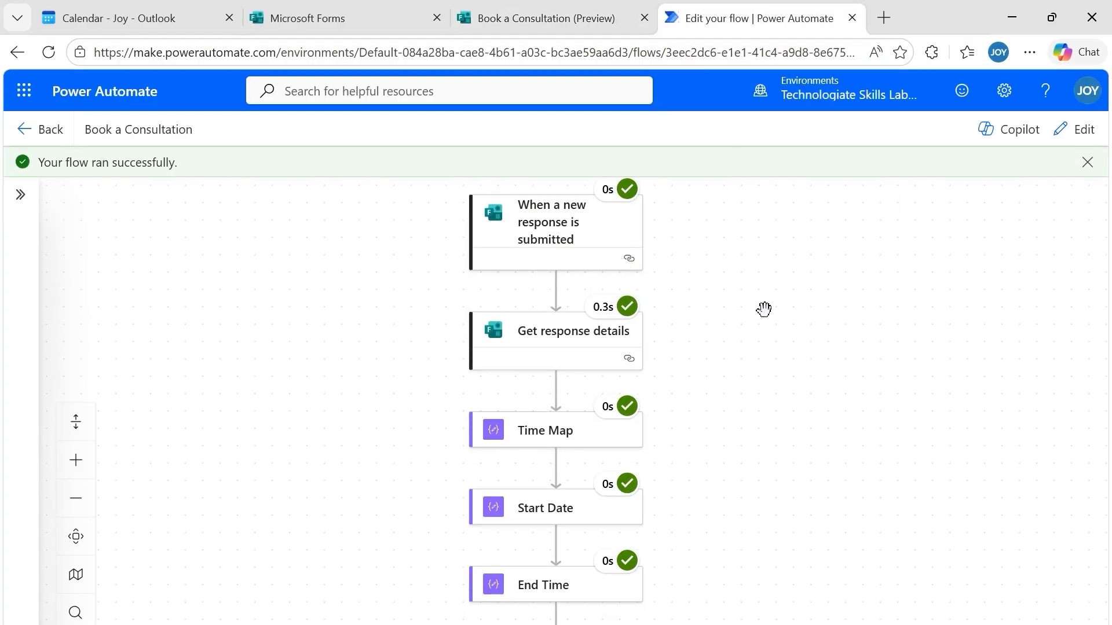
pyautogui.scroll(-1, 763, 309)
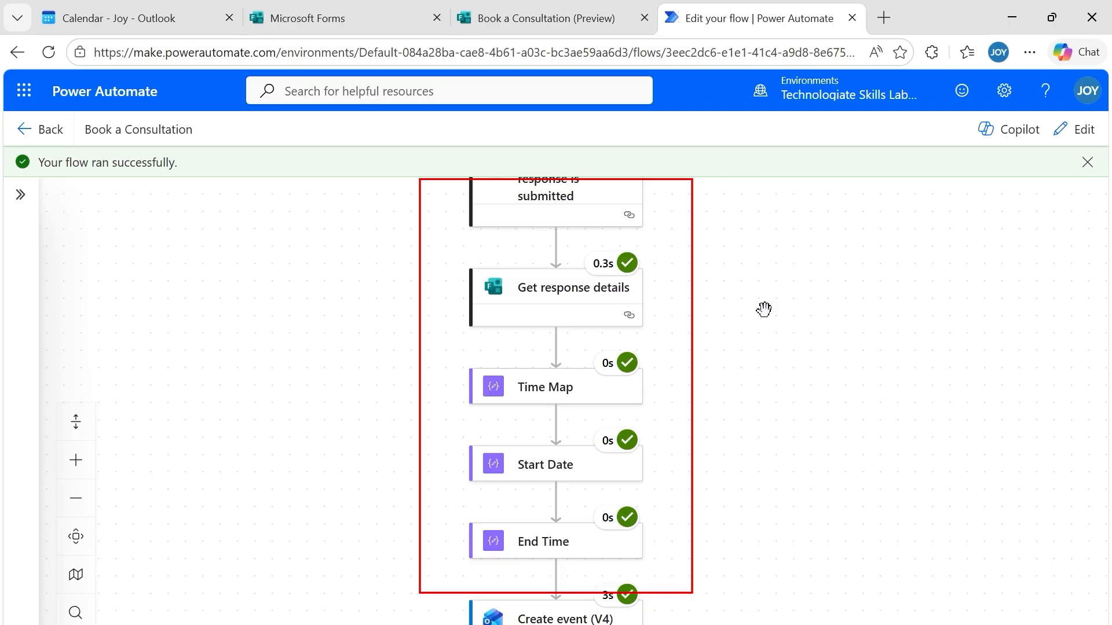
pyautogui.scroll(-2, 761, 334)
pyautogui.scroll(-1, 761, 335)
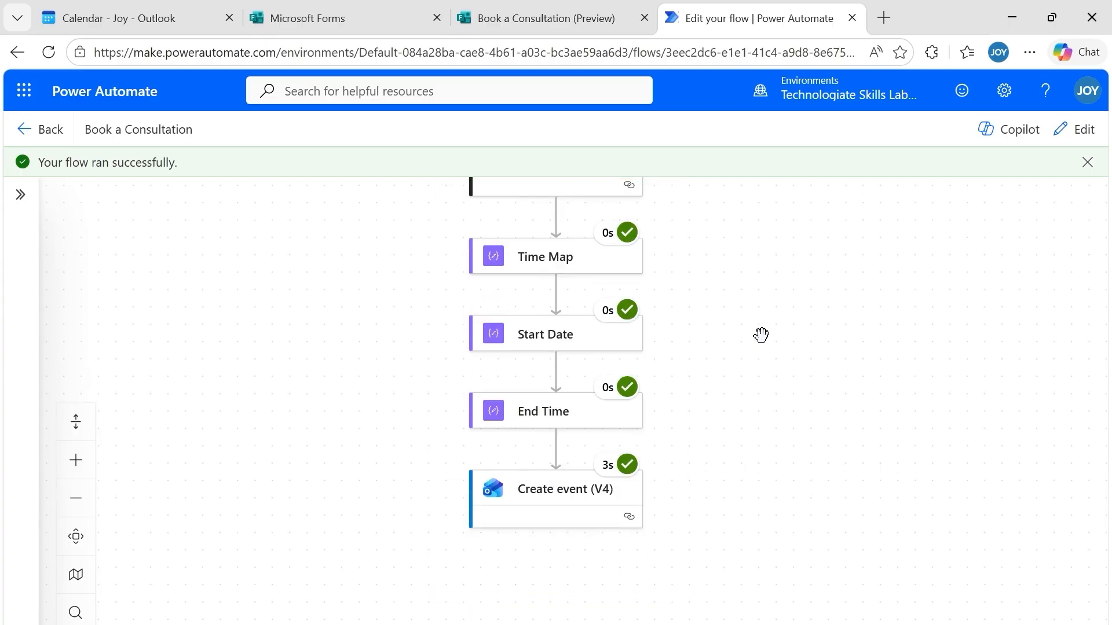
pyautogui.scroll(2, 761, 335)
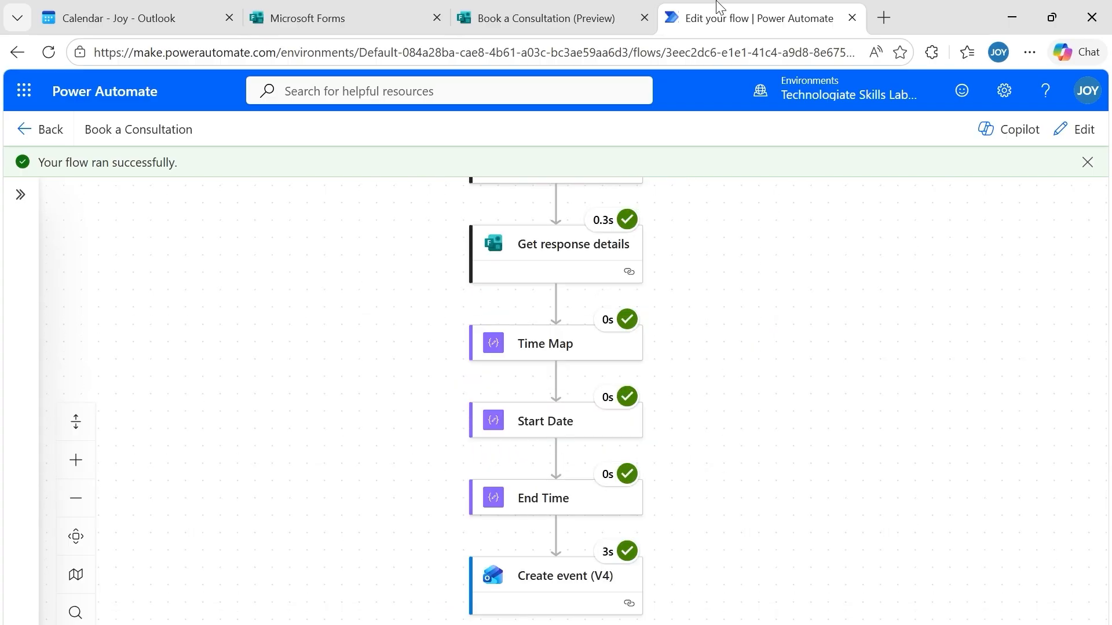
# - Switch to the Outlook calendar and open the consultation event on April 20
pyautogui.click(224, 8)
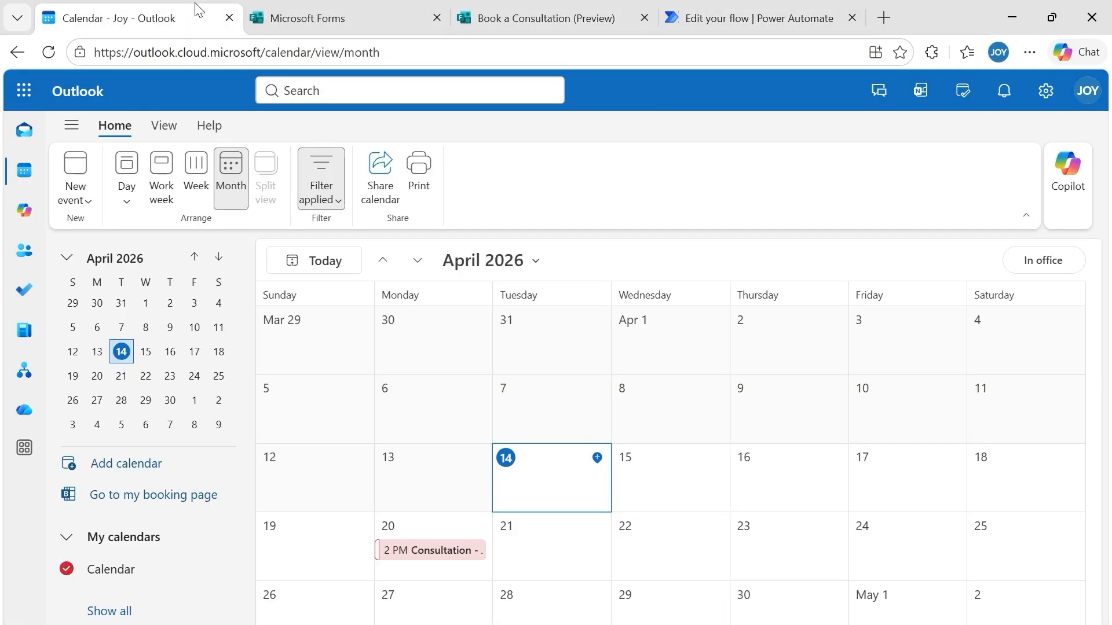
pyautogui.click(396, 552)
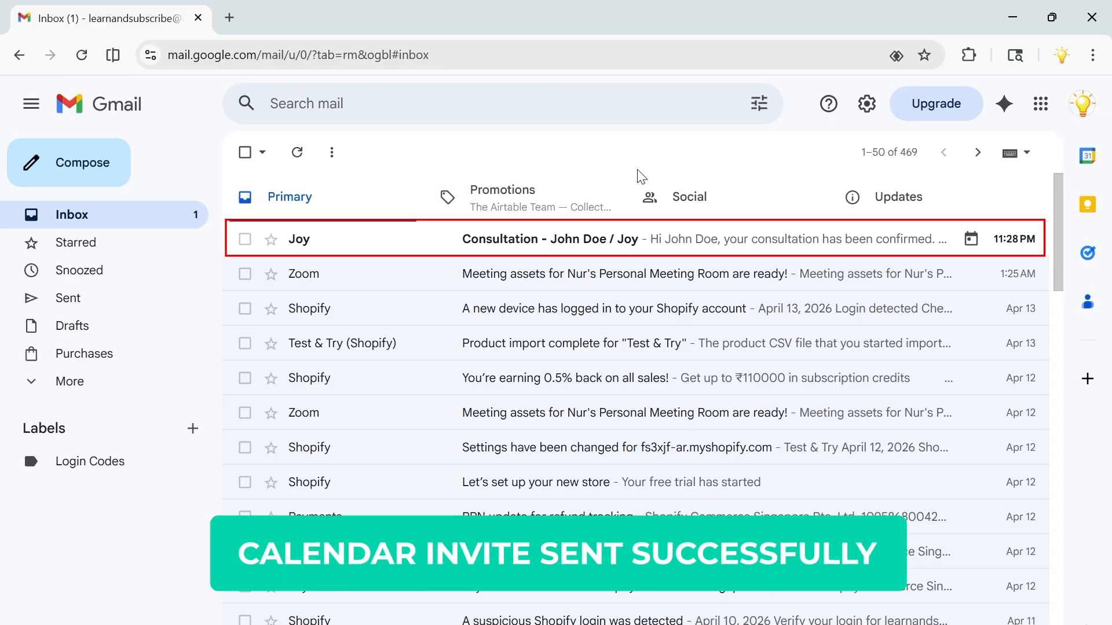
# - Open the consultation invitation email in Gmail and examine its subject, event details and message text
pyautogui.click(602, 246)
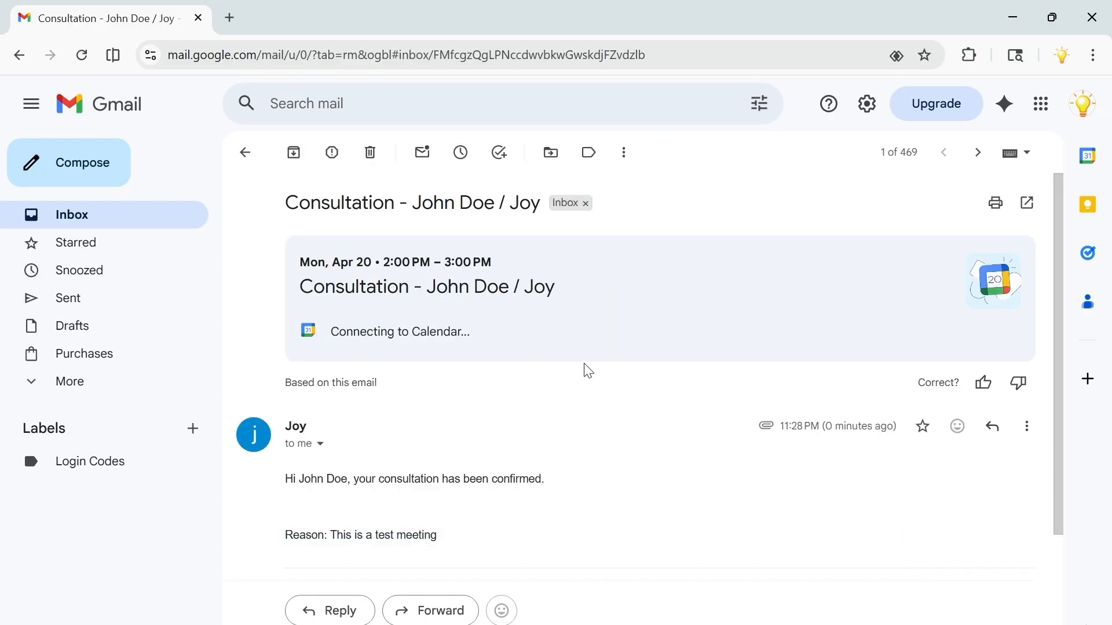
pyautogui.moveTo(292, 209); pyautogui.dragTo(530, 203)
pyautogui.scroll(-2, 476, 477)
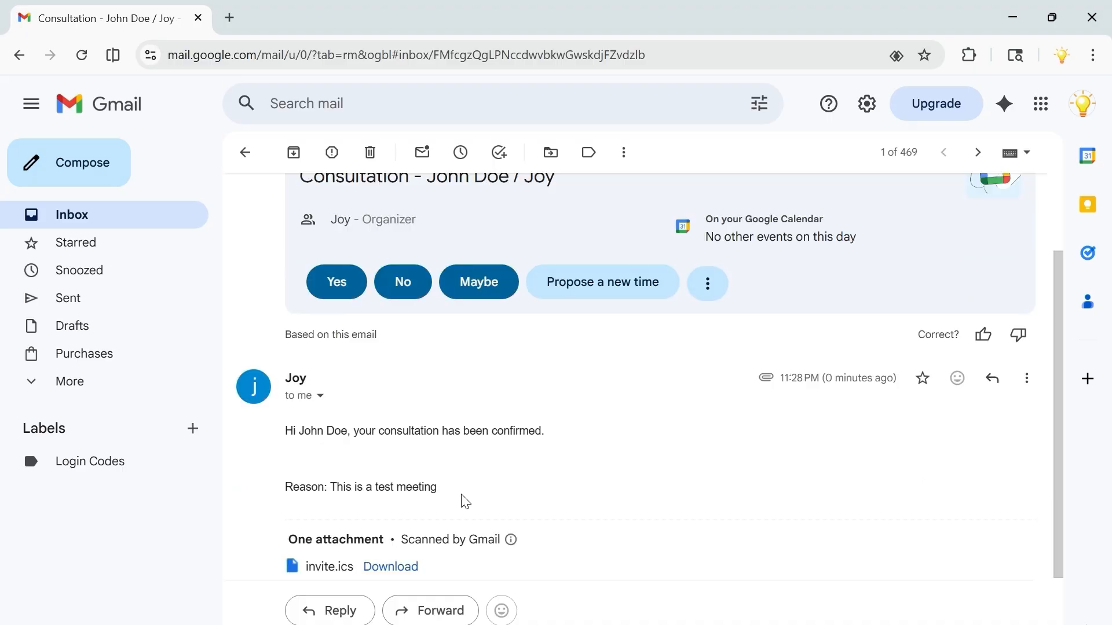
pyautogui.moveTo(472, 489); pyautogui.dragTo(282, 433)
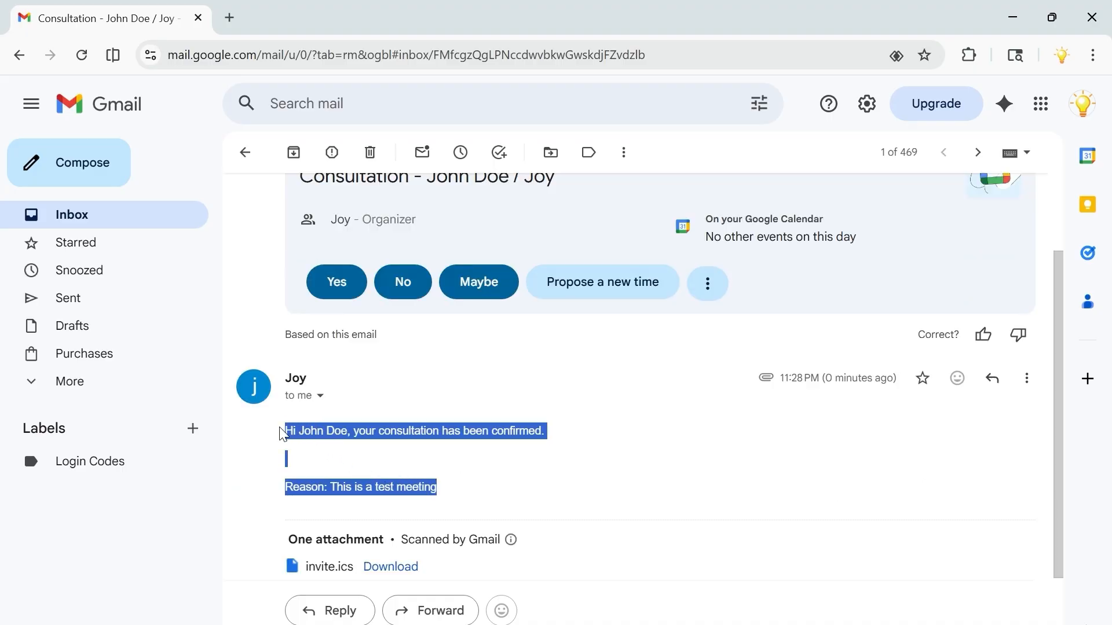
pyautogui.click(441, 464)
pyautogui.scroll(-2, 521, 435)
pyautogui.scroll(4, 603, 410)
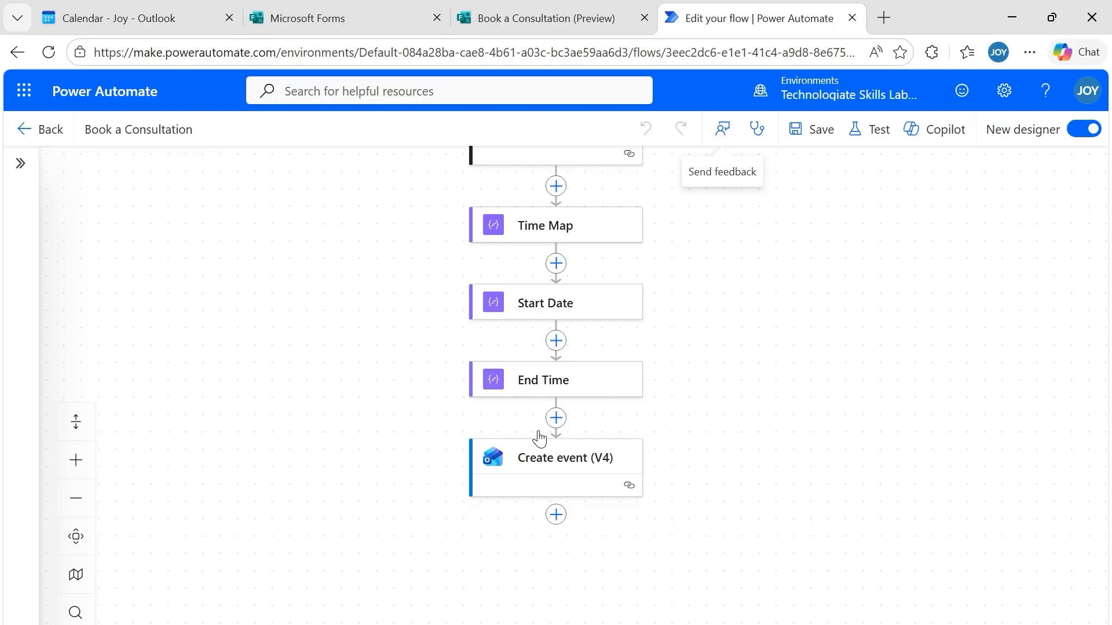
# - Delete the Create event (V4) action from the Book a Consultation flow in Power Automate
pyautogui.rightClick(588, 460)
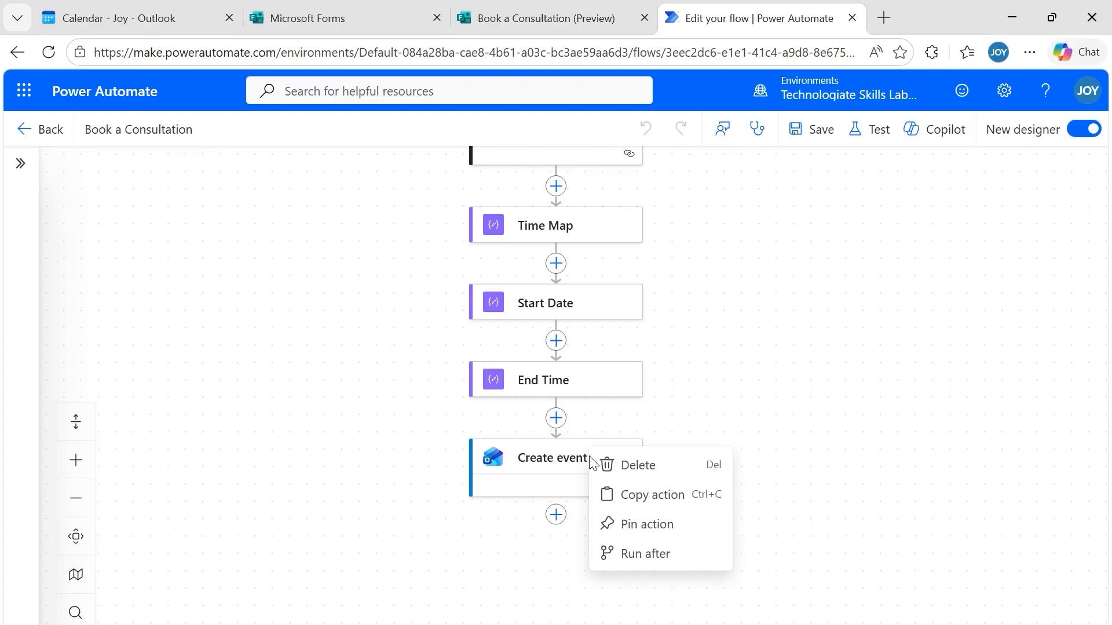
pyautogui.click(607, 475)
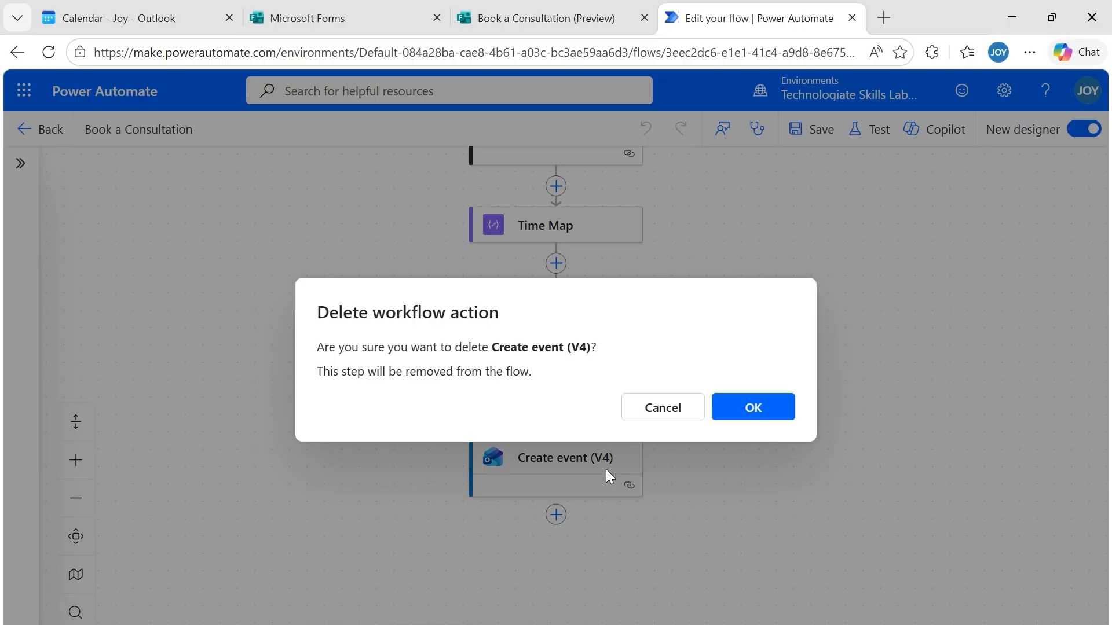
pyautogui.click(746, 408)
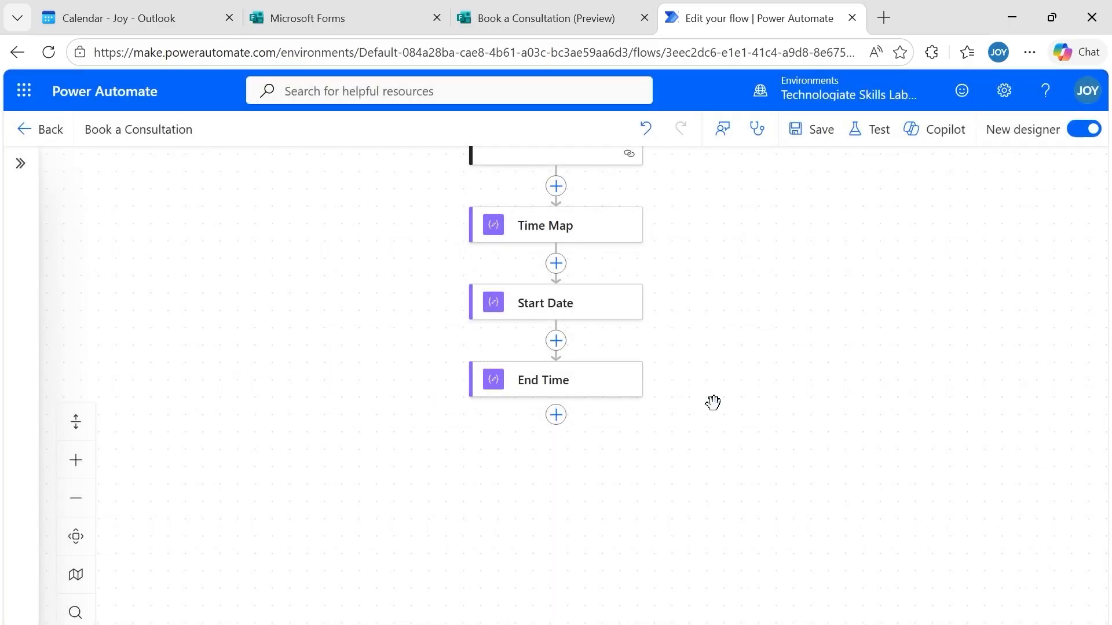
# - Add the Microsoft Teams action Create a Teams meeting after End Time
pyautogui.click(556, 421)
pyautogui.write('te')
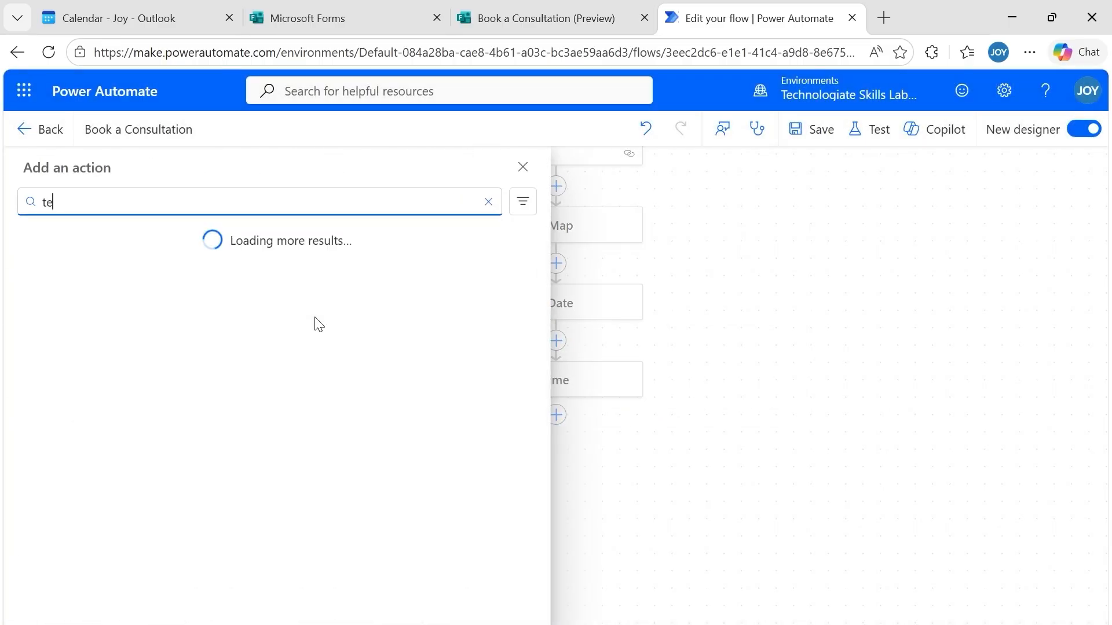
pyautogui.write('ams')
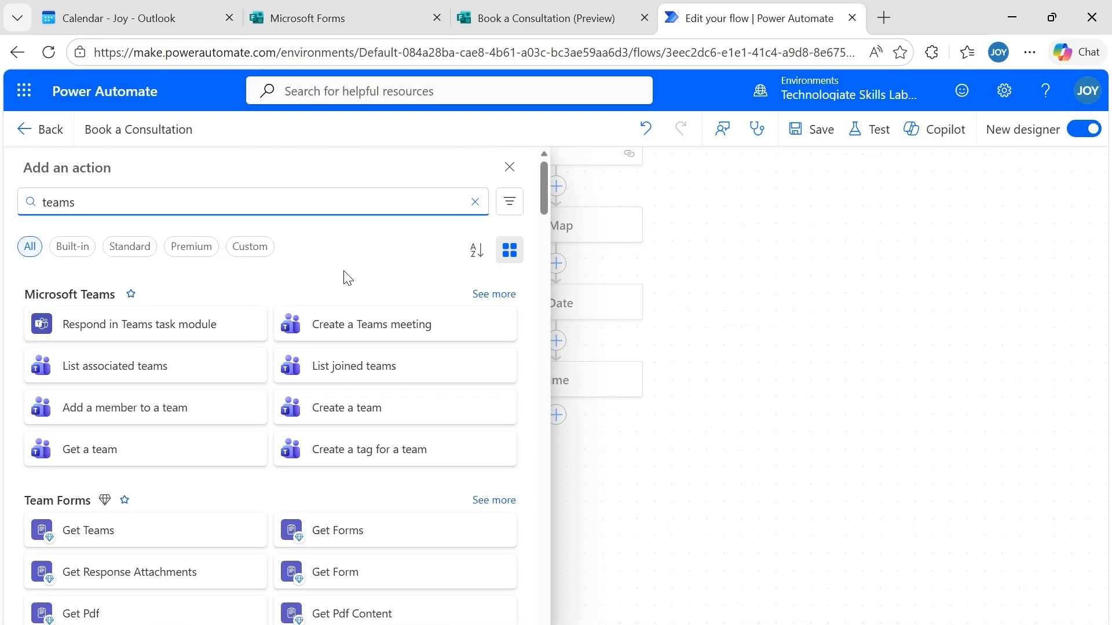
pyautogui.click(351, 337)
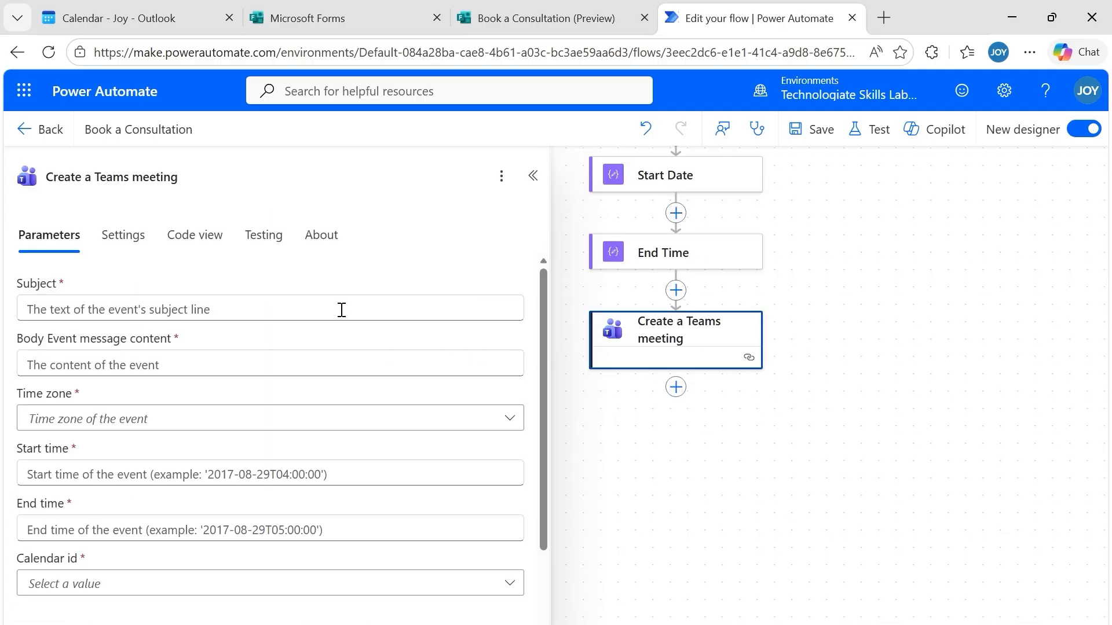
# - Set the Teams meeting's Subject to "Consultation with" followed by the Full Name response as dynamic content
pyautogui.click(342, 310)
pyautogui.write('Consultation with')
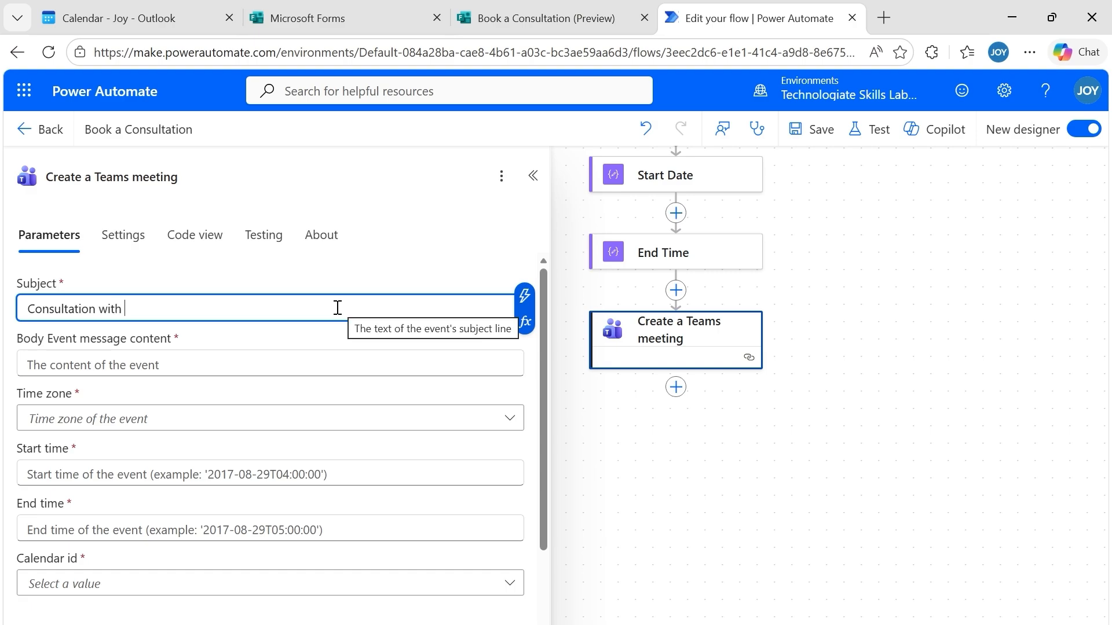
pyautogui.click(524, 295)
pyautogui.scroll(-2, 665, 329)
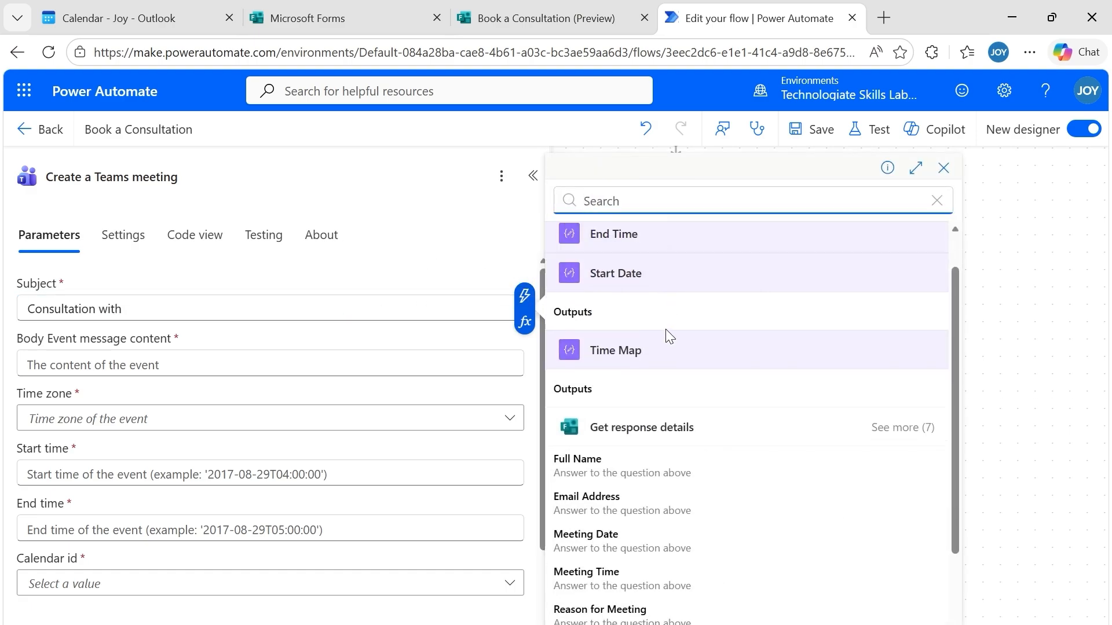
pyautogui.click(643, 423)
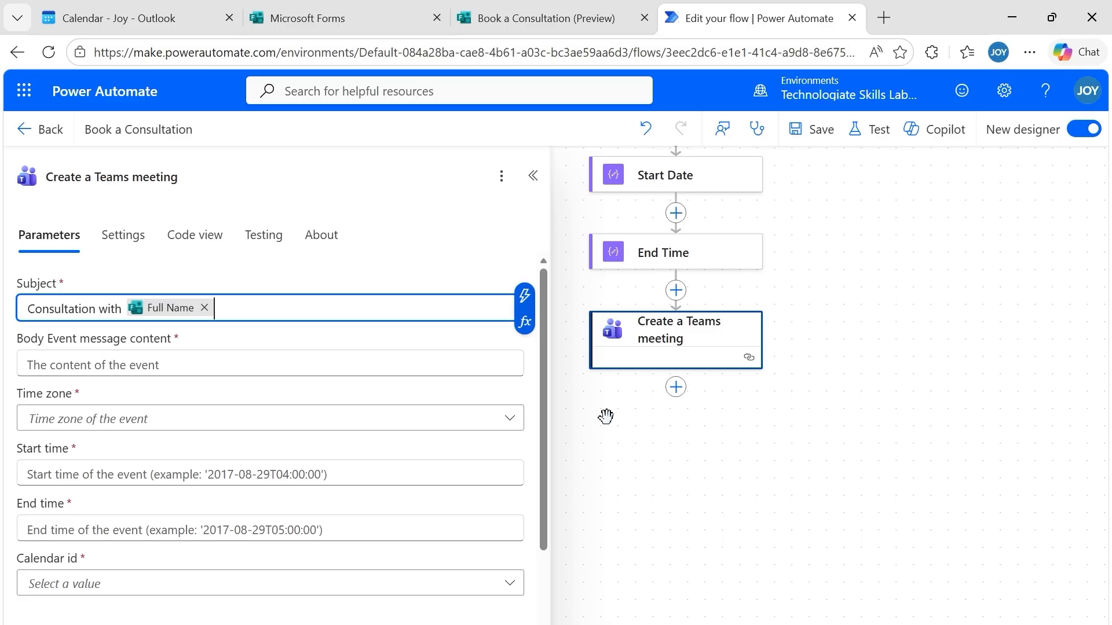
# - Set the meeting body to "Hi, [Full Name], you meeting has been confirmed. Please use the teams link to join the meeting." with Full Name as dynamic content
pyautogui.click(318, 364)
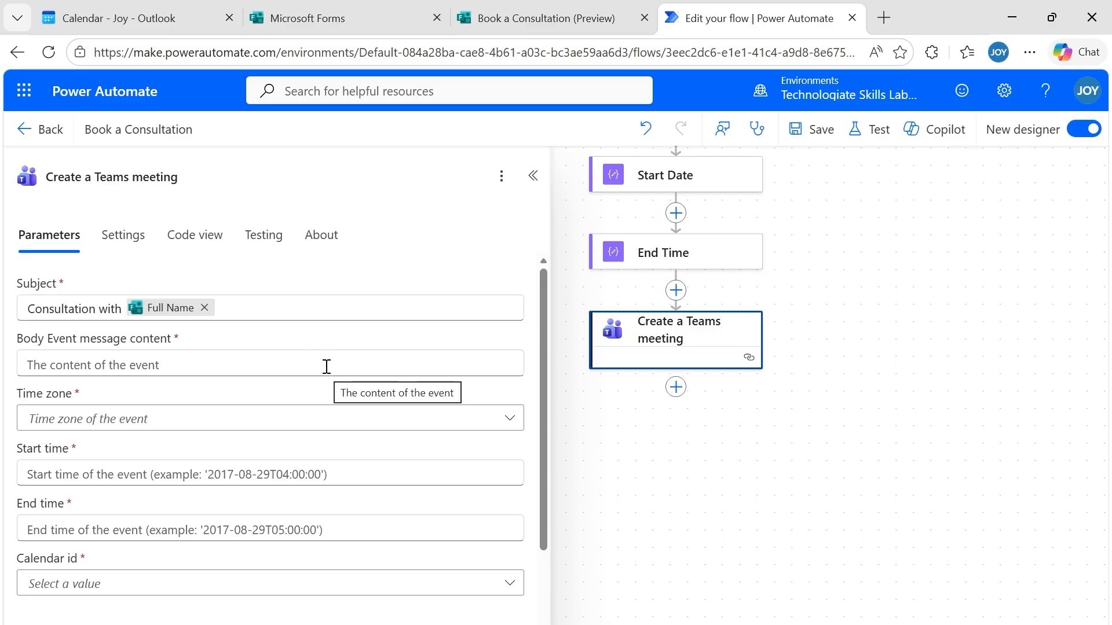
pyautogui.click(326, 366)
pyautogui.write('Hi,')
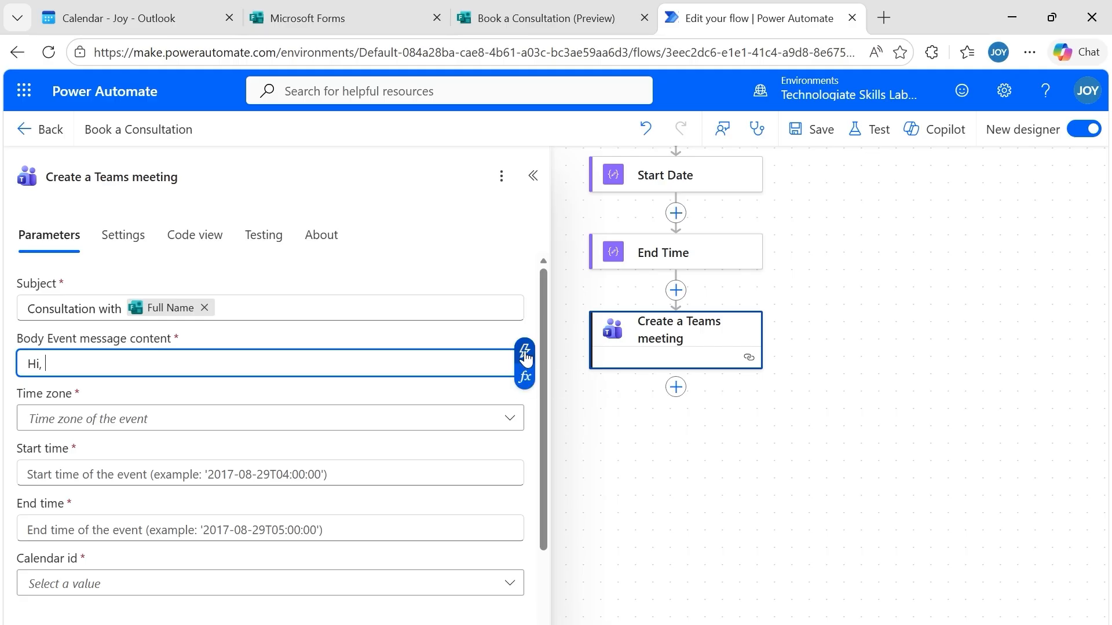
pyautogui.click(524, 350)
pyautogui.click(579, 506)
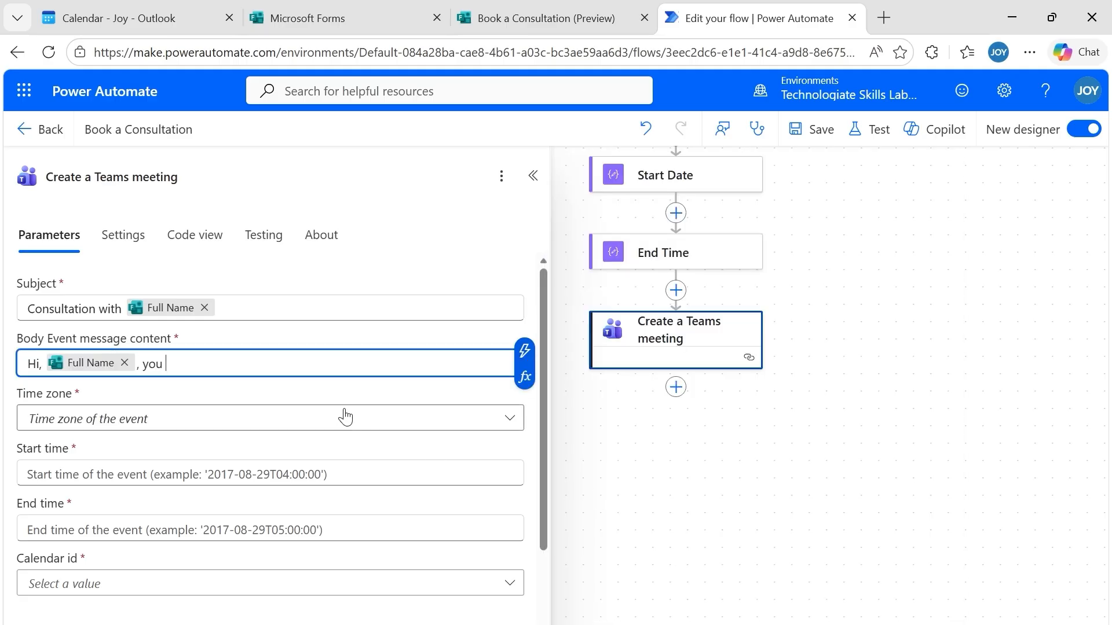
pyautogui.write(', you meeting has been confirmed. Please use the te')
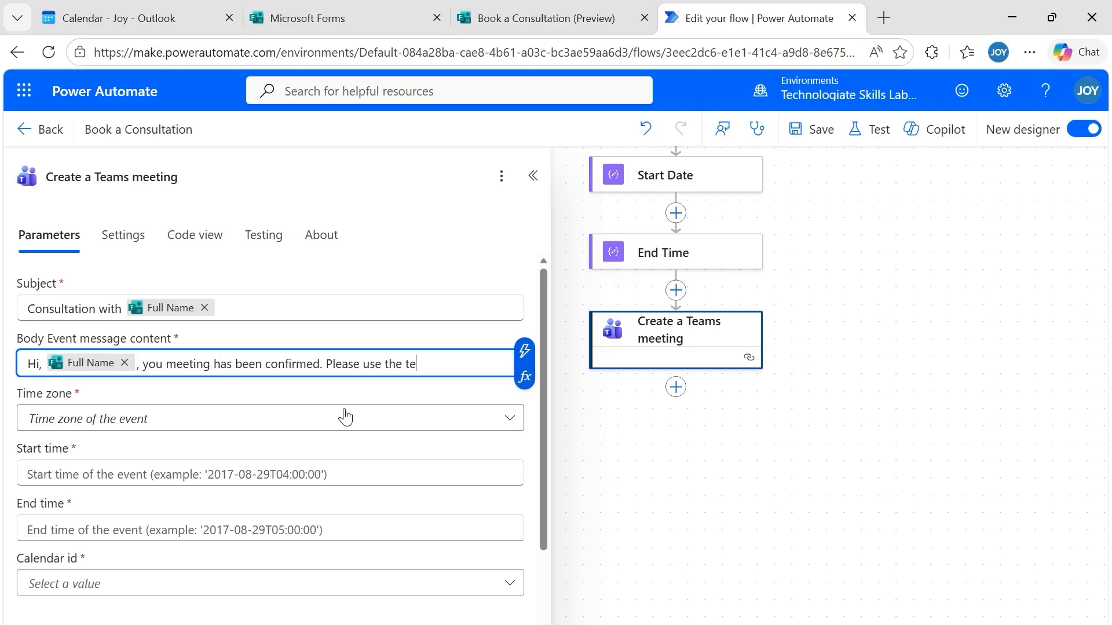
pyautogui.write('mas')
pyautogui.press('BackSpace')
pyautogui.press('BackSpace')
pyautogui.press('BackSpace')
pyautogui.press('BackSpace')
pyautogui.write('ams link to join the meeting.')
# - Set the Teams meeting's time zone to India Standard Time
pyautogui.click(220, 454)
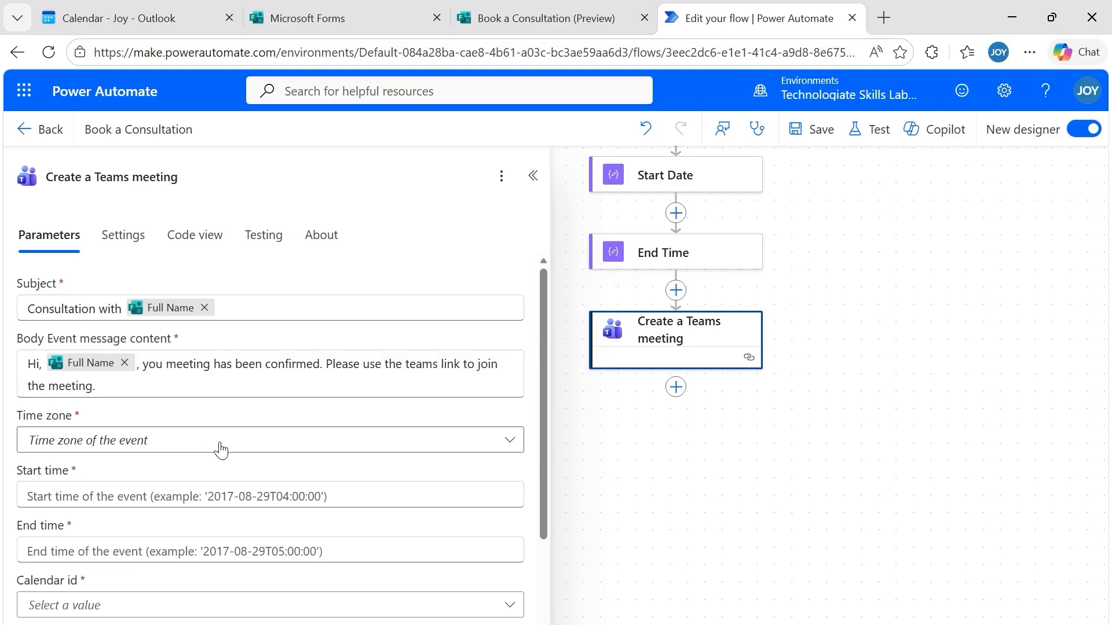
pyautogui.write('indi')
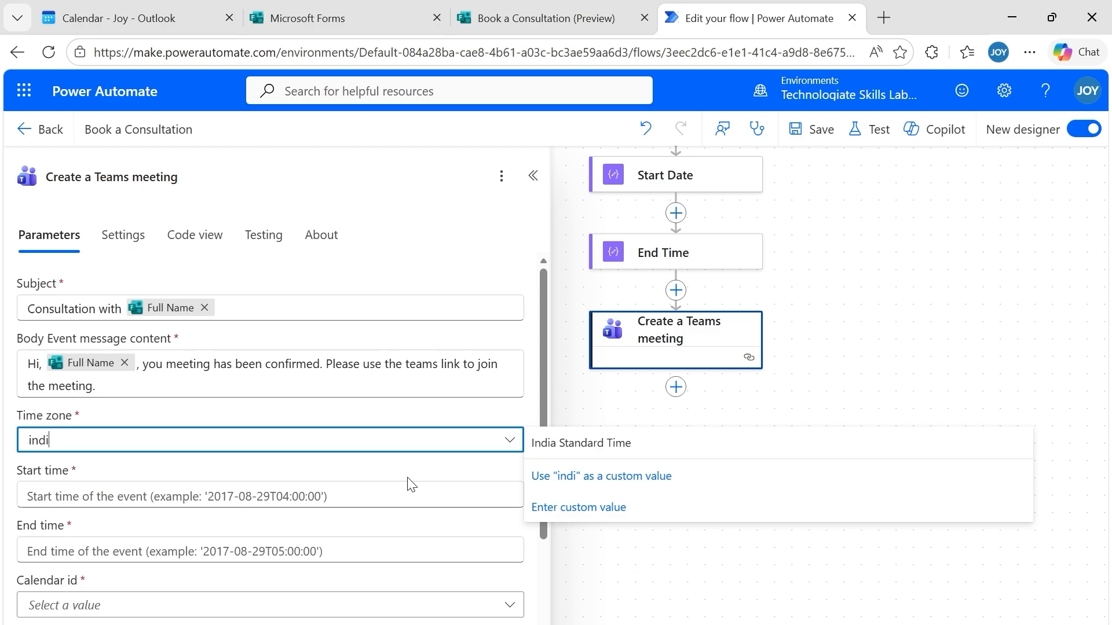
pyautogui.click(630, 455)
# - Set the Teams meeting's start time to the Start Date outputs and its end time to the End Time outputs as dynamic content
pyautogui.scroll(-2, 353, 446)
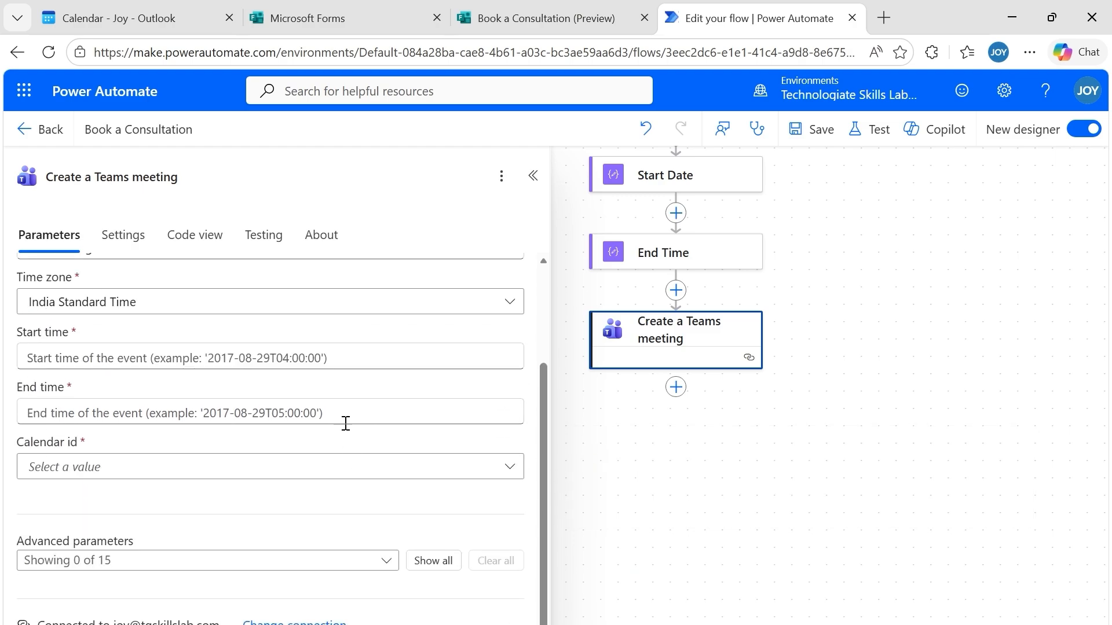
pyautogui.click(397, 359)
pyautogui.scroll(1, 718, 333)
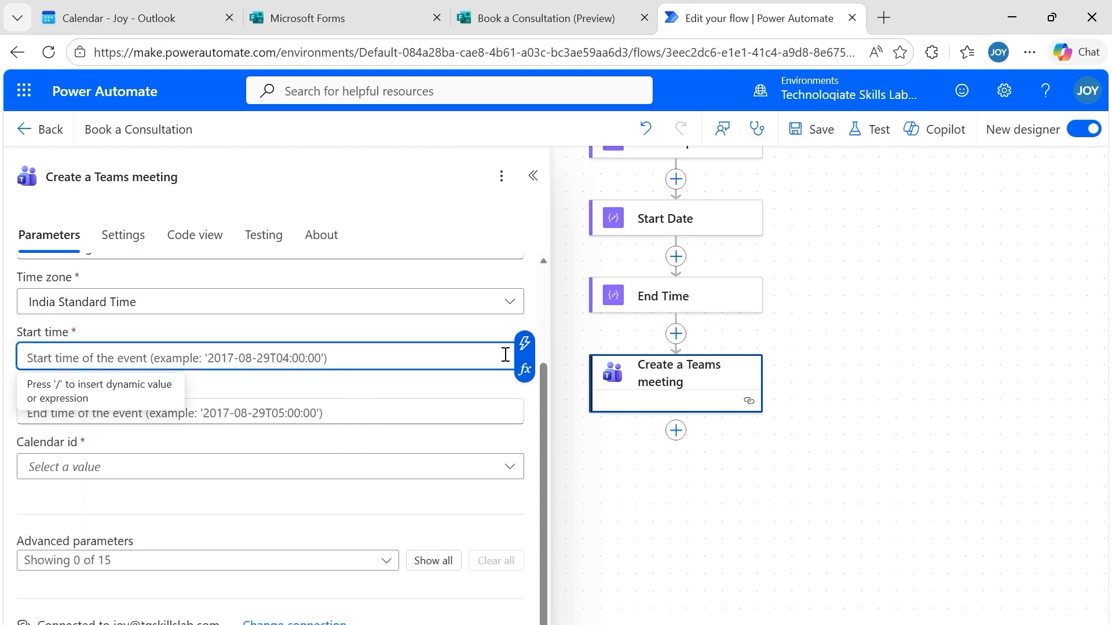
pyautogui.click(524, 344)
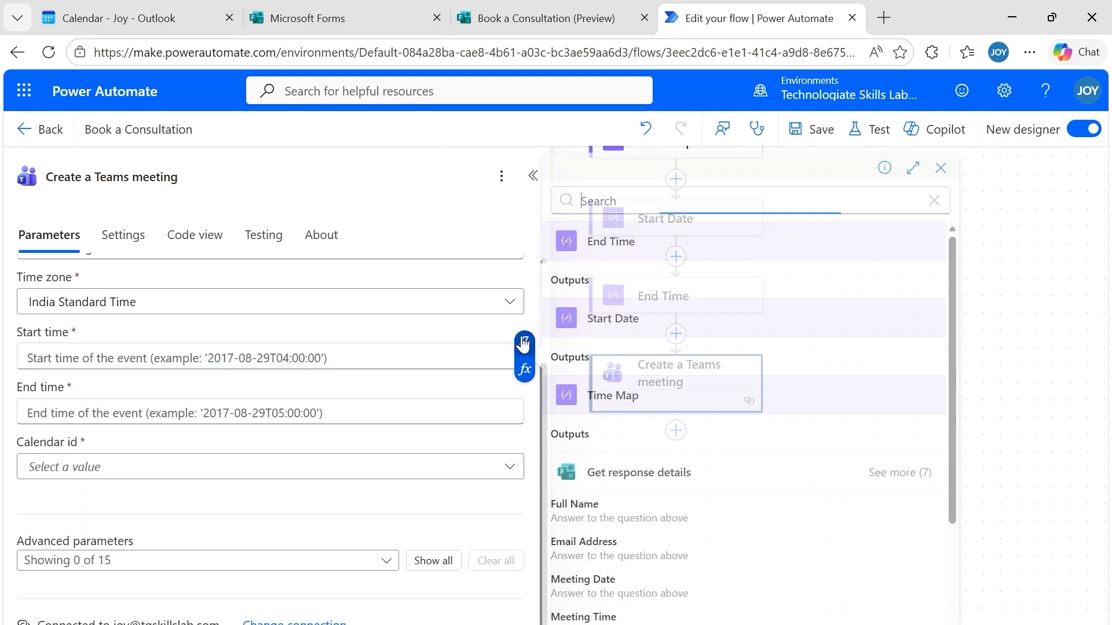
pyautogui.click(589, 369)
pyautogui.click(402, 412)
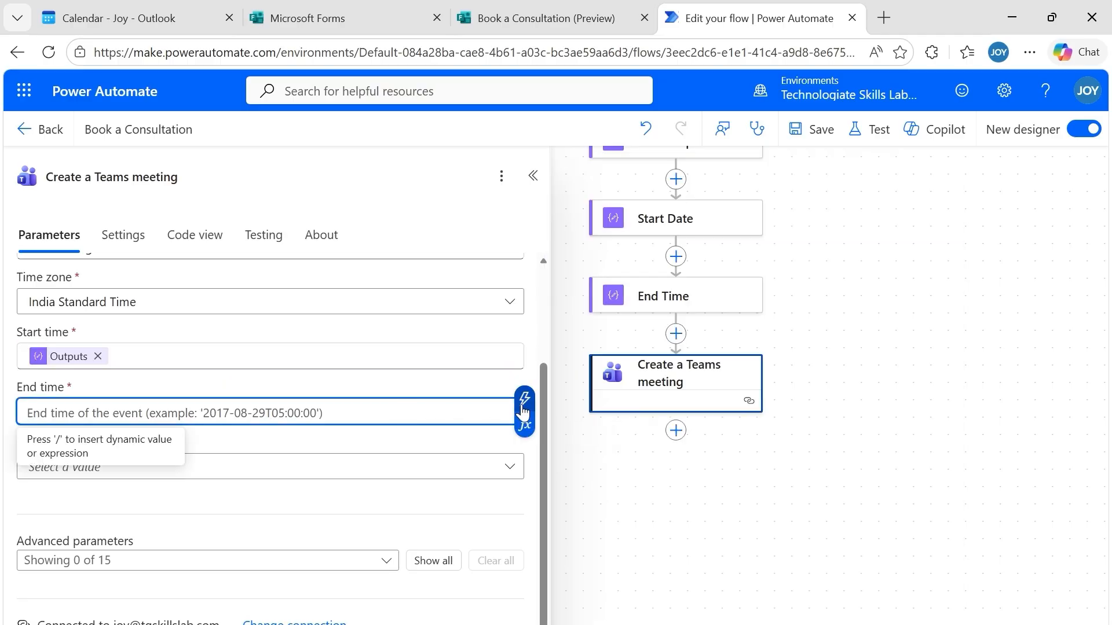
pyautogui.click(523, 411)
pyautogui.click(599, 284)
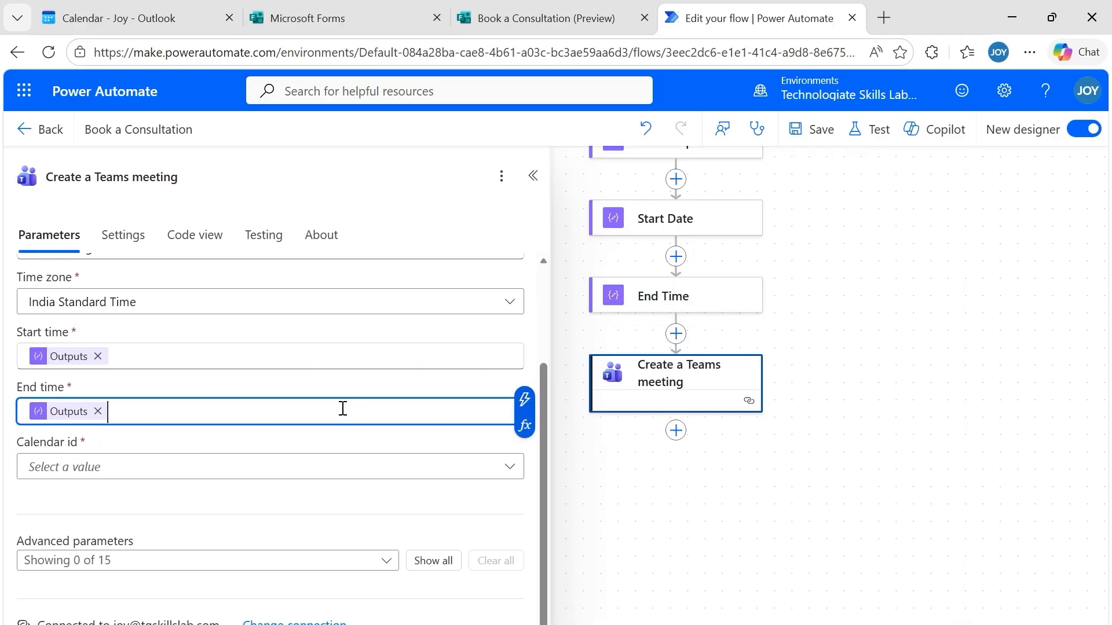
# - Choose Calendar as the Teams meeting's Calendar id
pyautogui.click(335, 436)
pyautogui.click(342, 481)
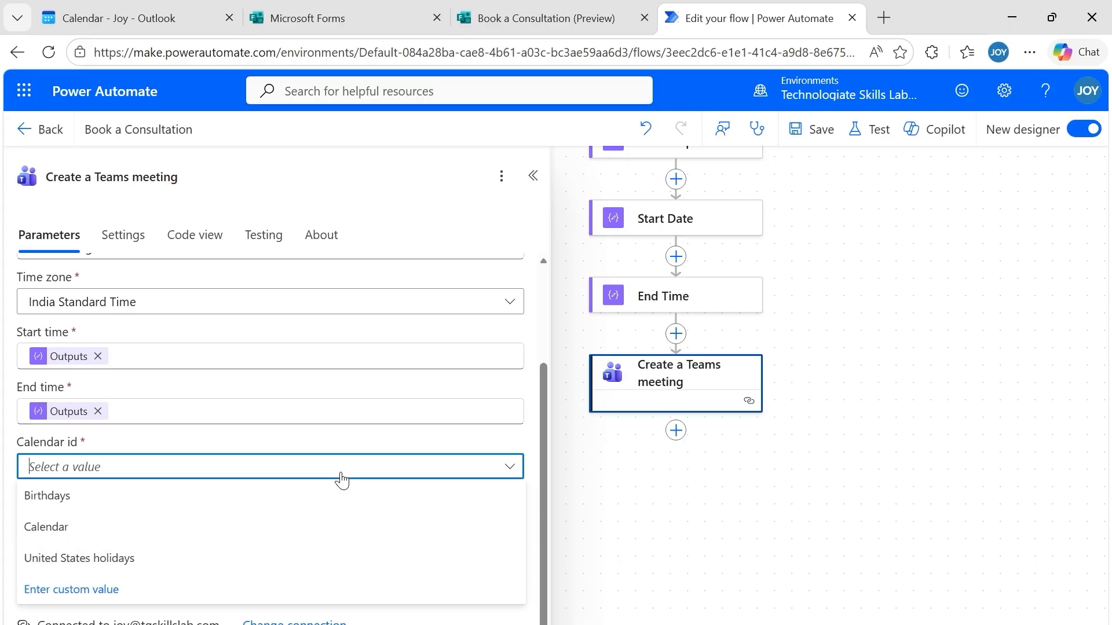
pyautogui.click(69, 532)
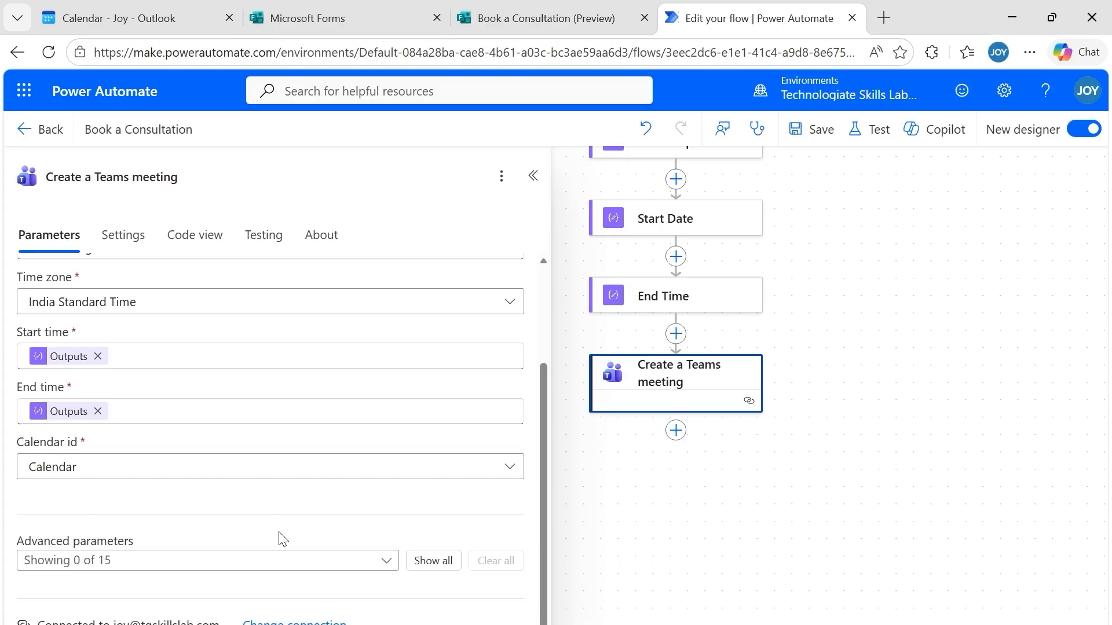
# - Add the Required attendees advanced parameter to the Teams meeting and fill it with the Email Address response as dynamic content
pyautogui.click(280, 571)
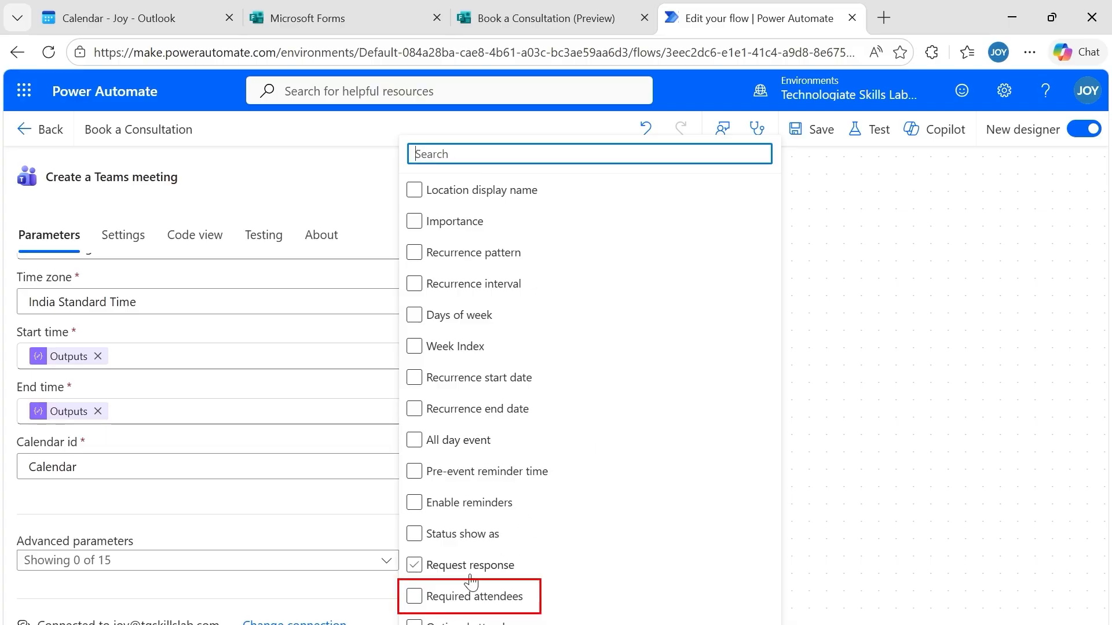
pyautogui.click(424, 602)
pyautogui.click(224, 516)
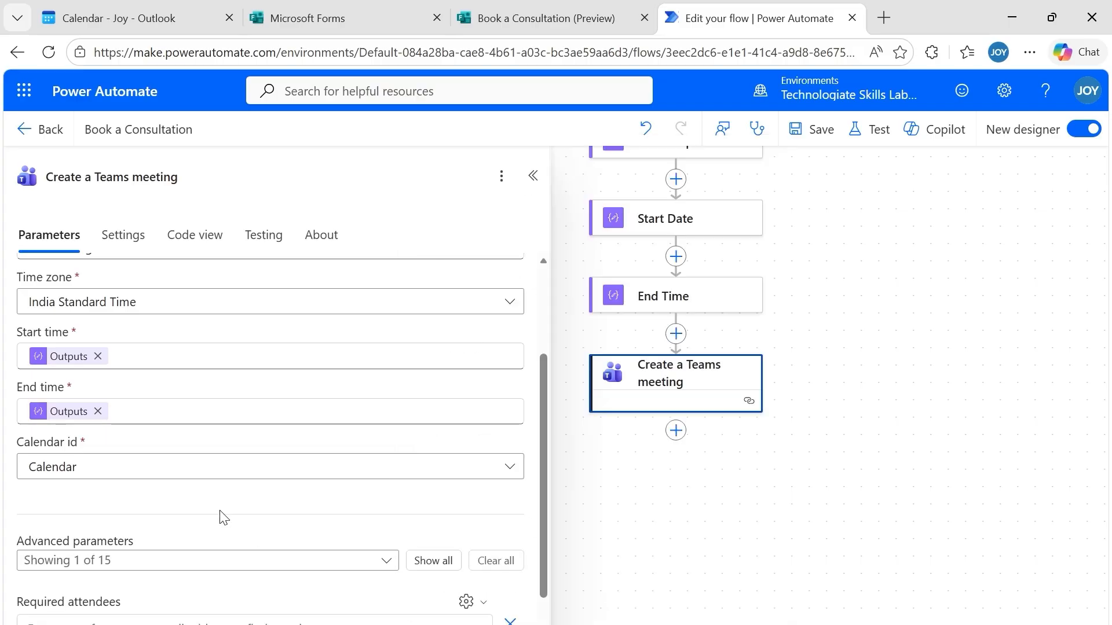
pyautogui.scroll(-1, 279, 479)
pyautogui.click(294, 572)
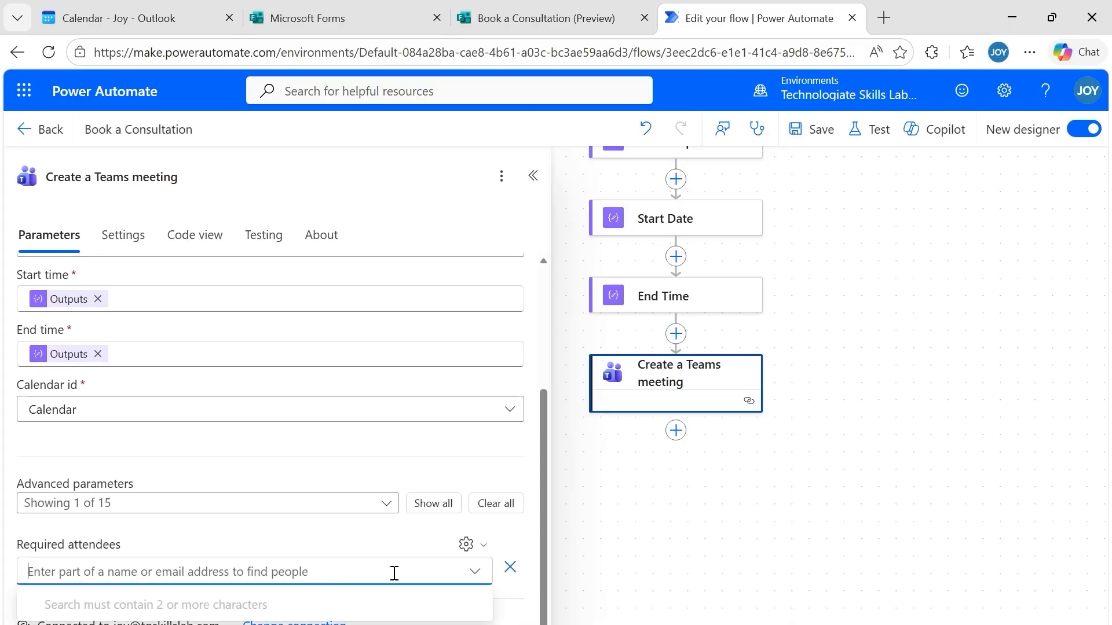
pyautogui.click(474, 549)
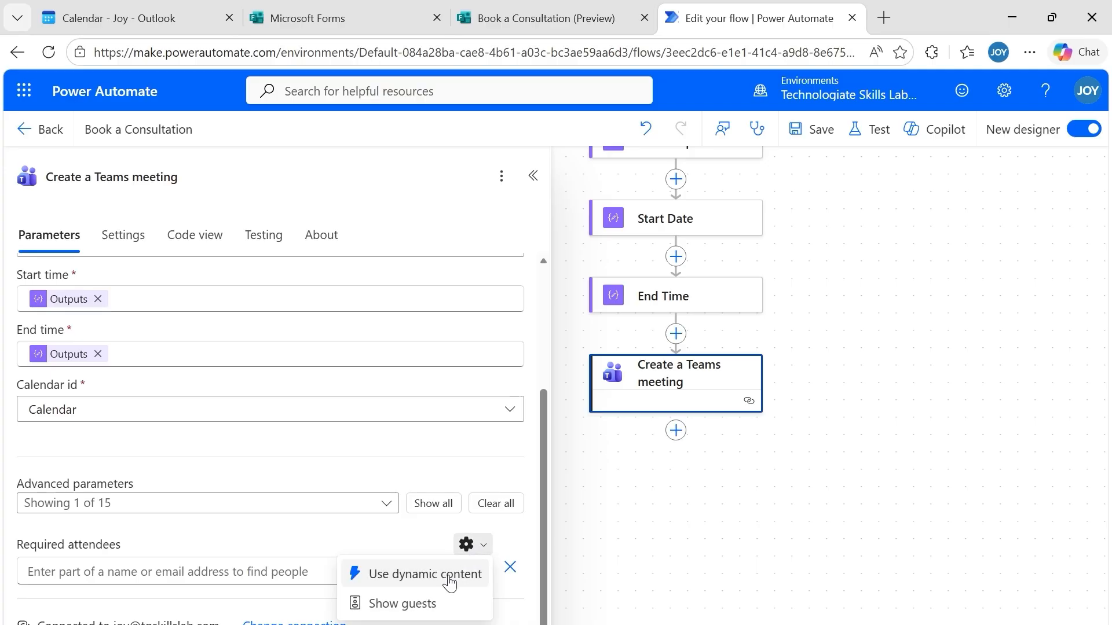
pyautogui.click(417, 571)
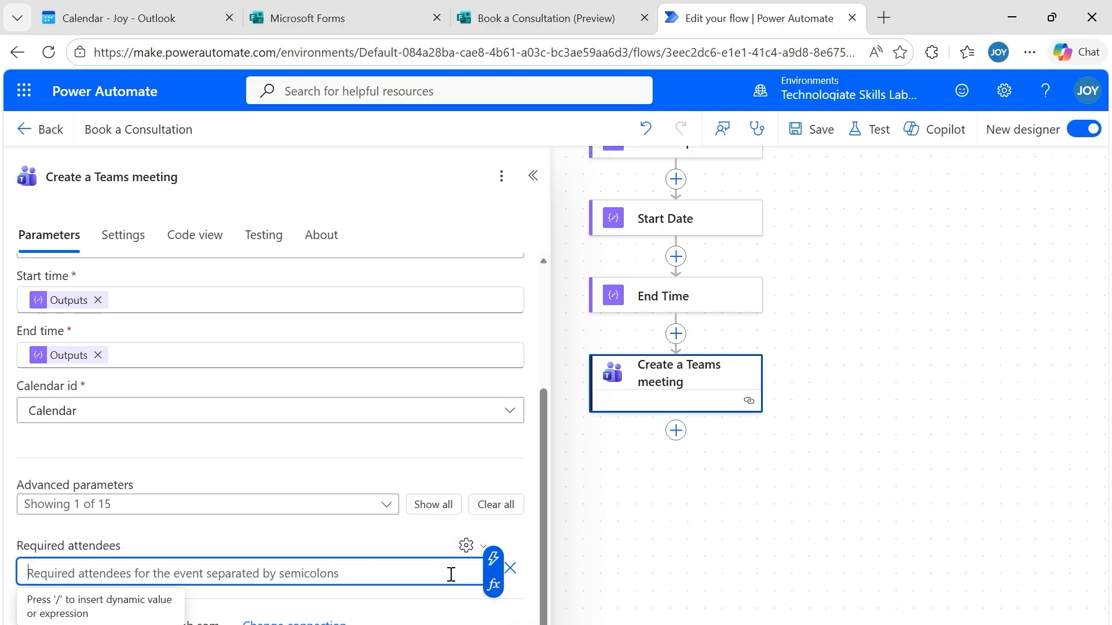
pyautogui.click(493, 559)
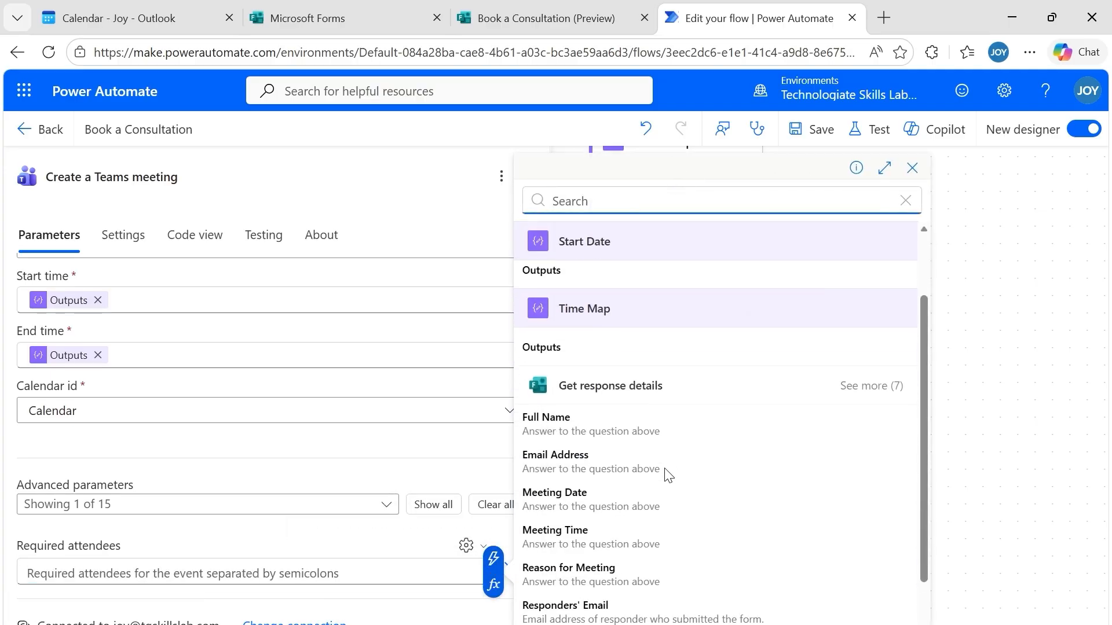
pyautogui.click(620, 461)
pyautogui.click(455, 522)
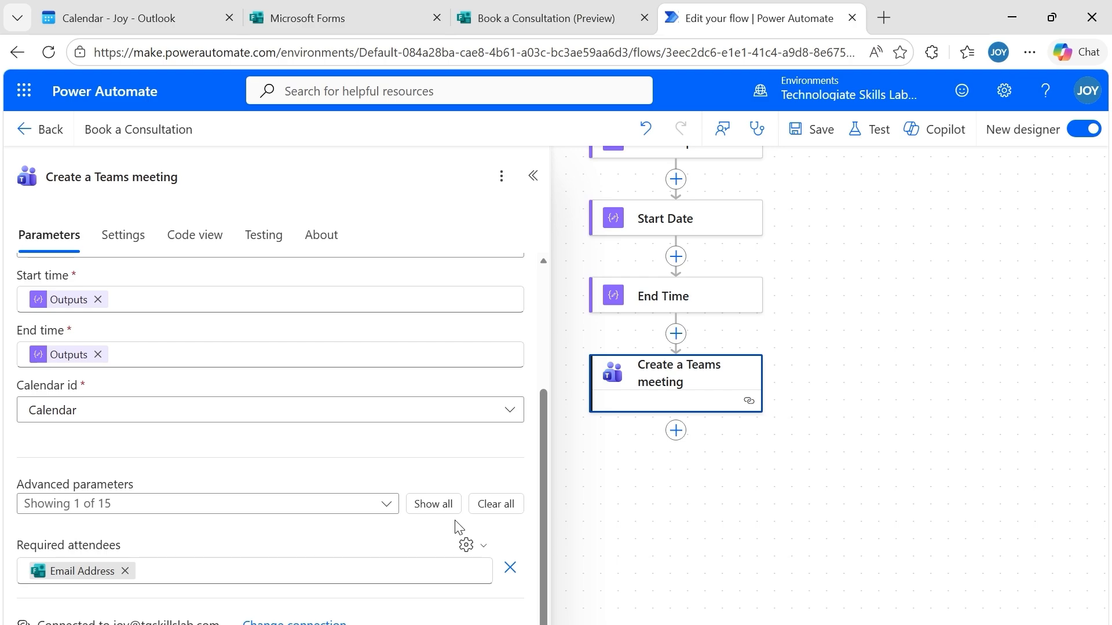
# - Save the Book a Consultation flow and start a manual test of it
pyautogui.click(815, 131)
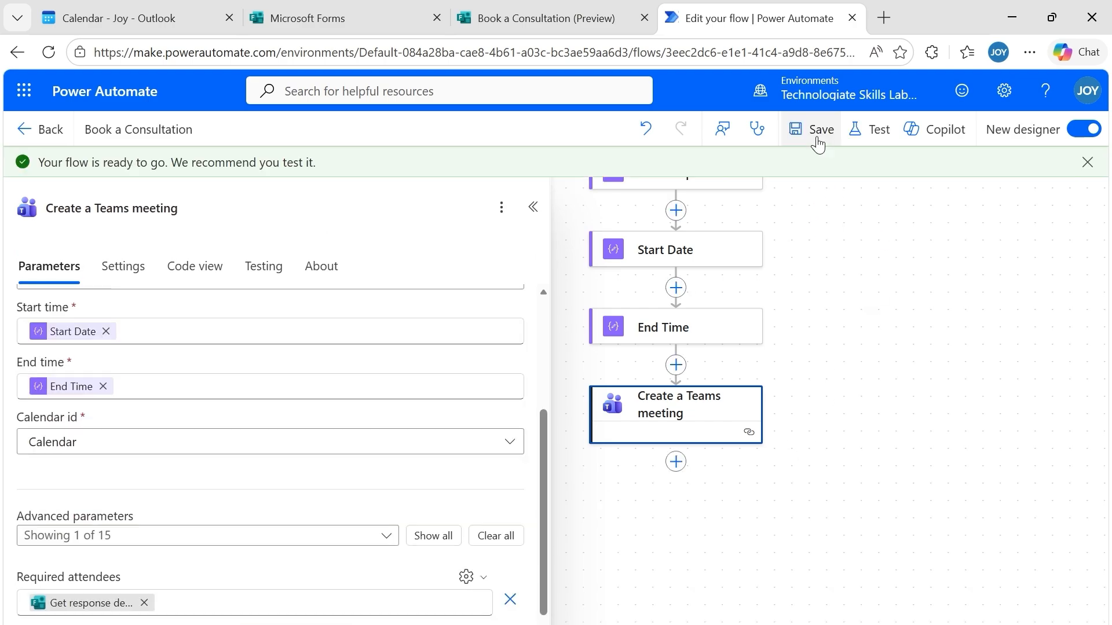
pyautogui.click(879, 138)
pyautogui.click(805, 173)
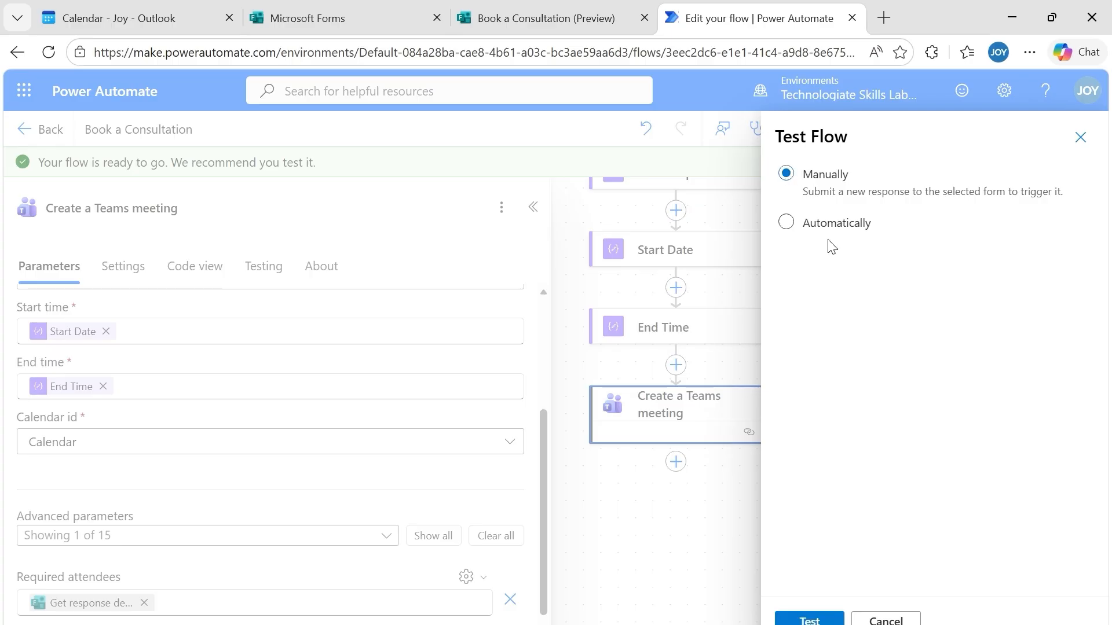
pyautogui.click(810, 620)
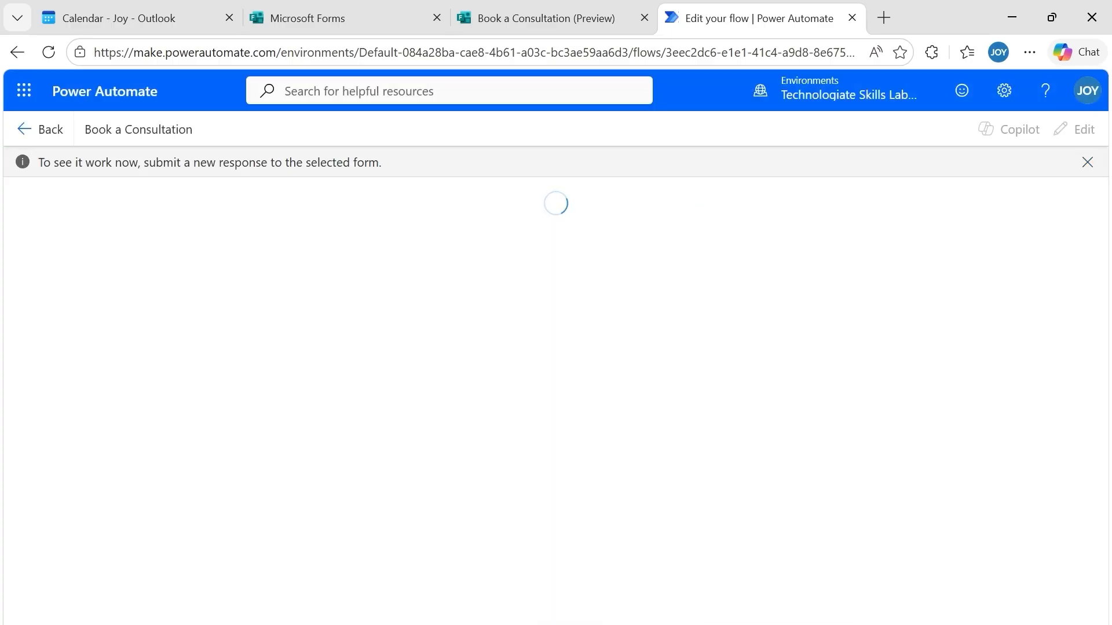
# - Start another response in the Book a Consultation form preview and autofill it with the last used saved contact's details
pyautogui.click(538, 21)
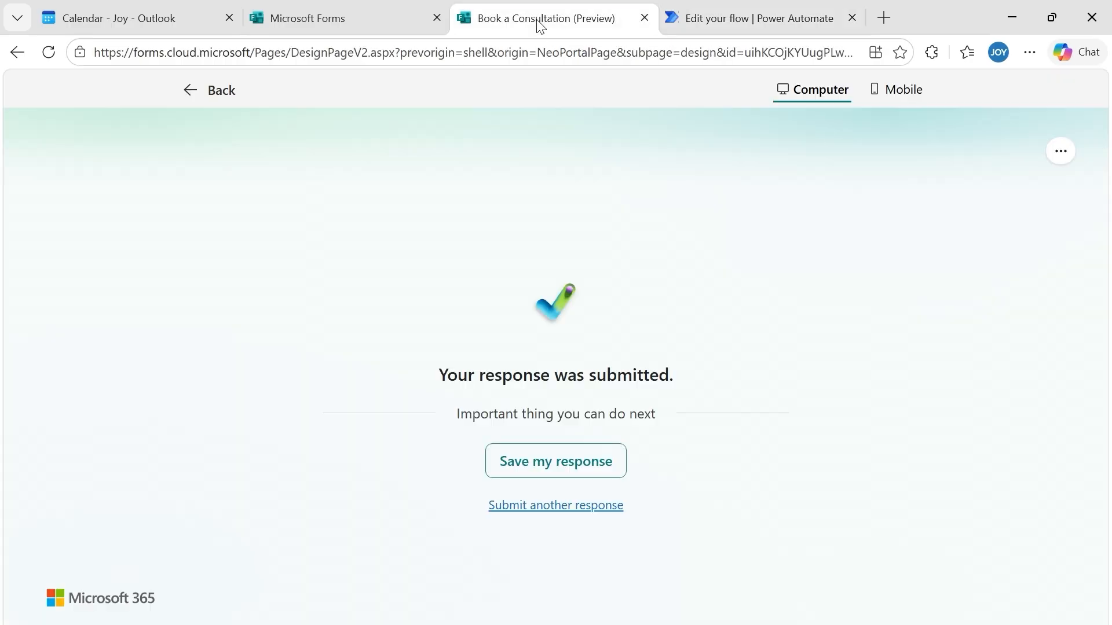
pyautogui.click(605, 513)
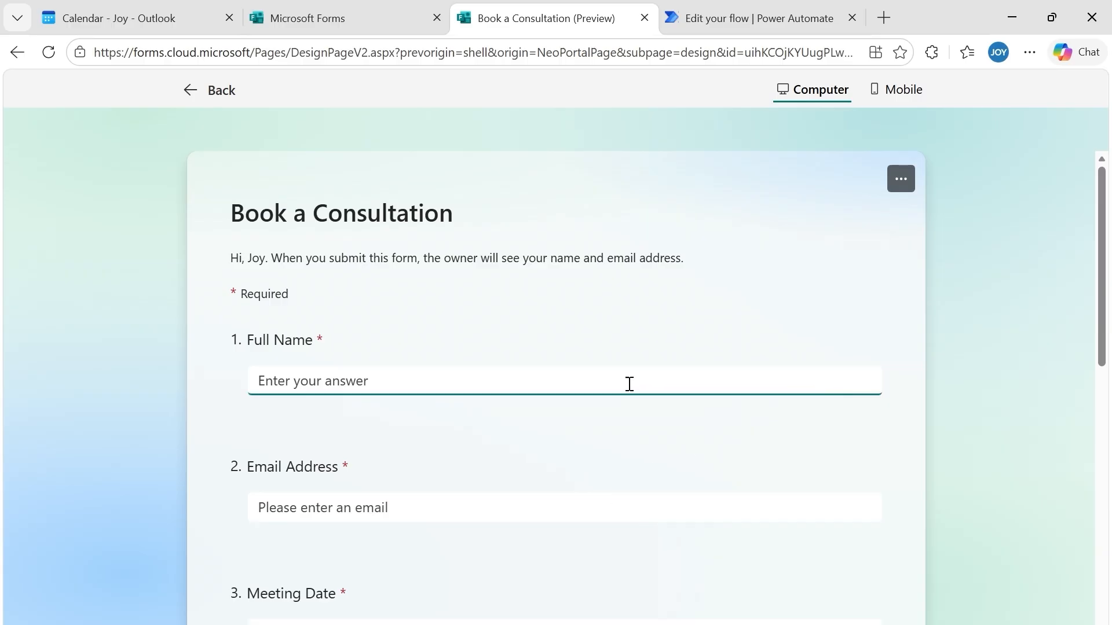
pyautogui.click(430, 376)
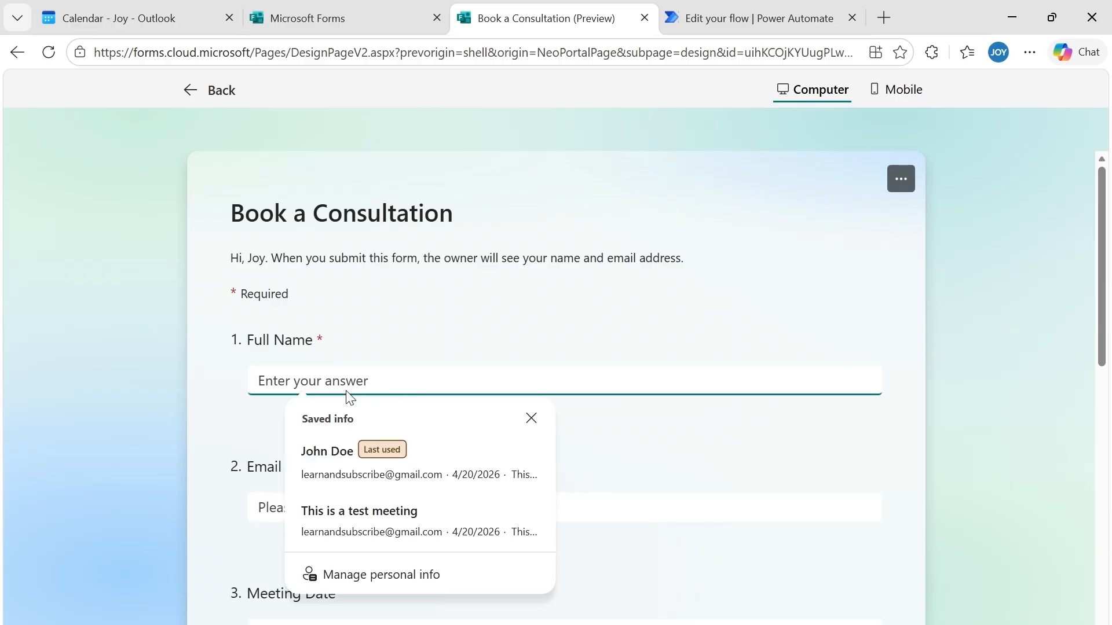
pyautogui.click(317, 450)
pyautogui.scroll(-3, 1003, 473)
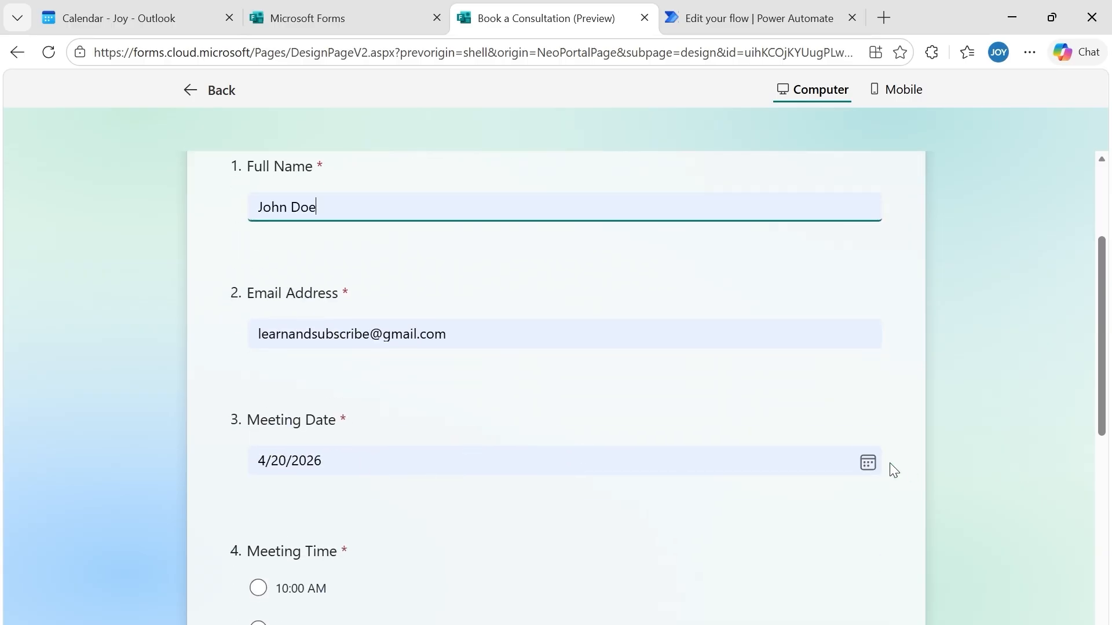
# - Set the Meeting Date to 4/22/2026 and the Meeting Time to 10:00 AM in the form response
pyautogui.click(868, 462)
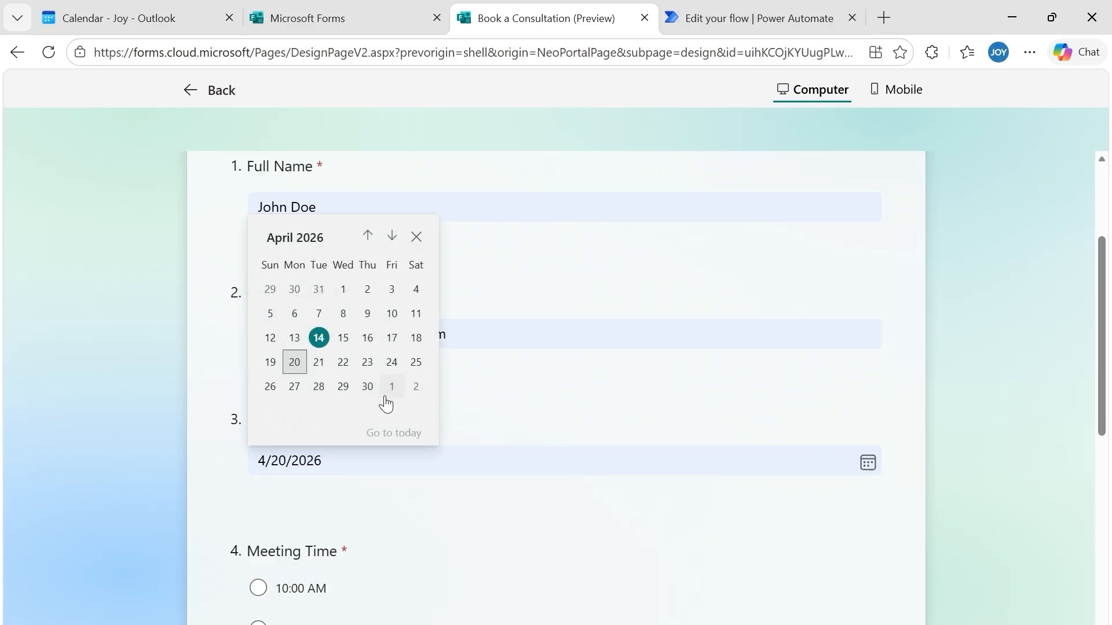
pyautogui.click(342, 362)
pyautogui.scroll(-3, 563, 424)
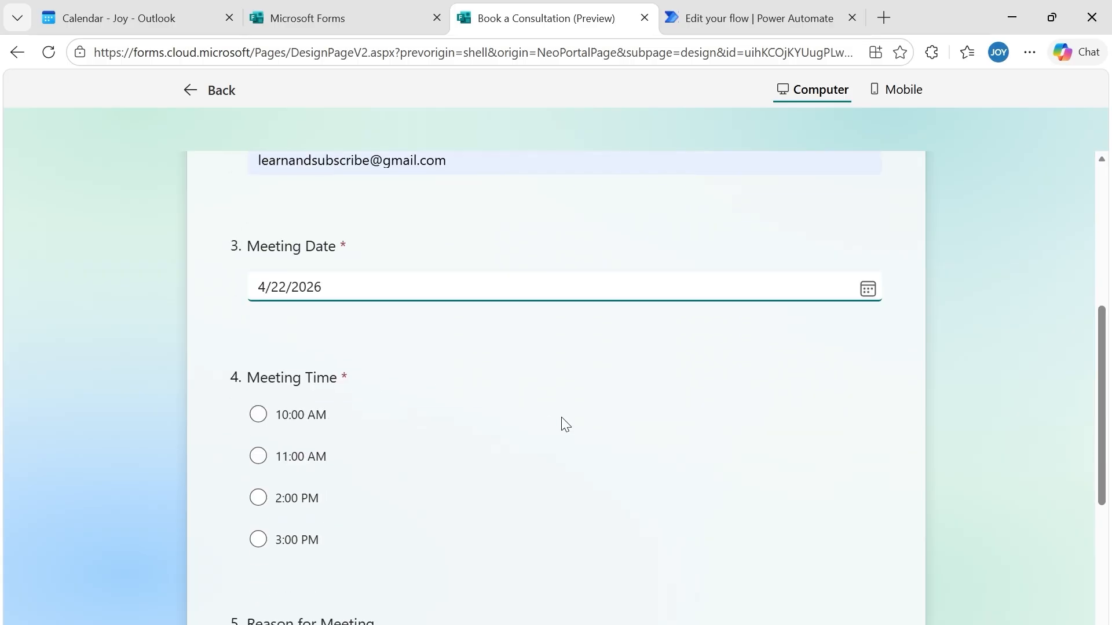
pyautogui.click(258, 415)
pyautogui.scroll(-1, 519, 394)
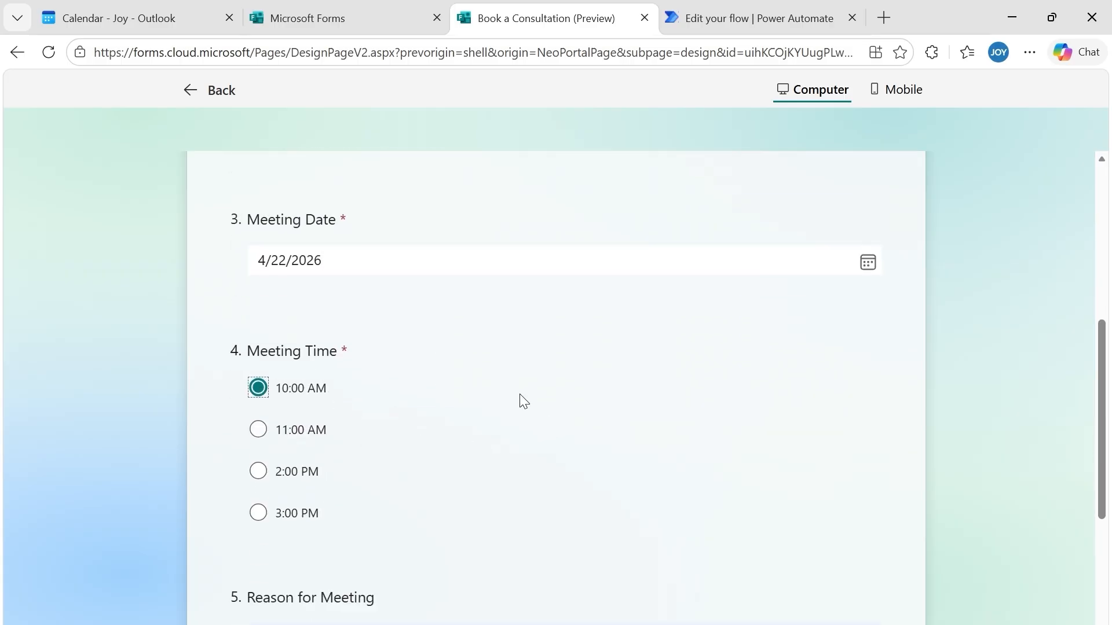
pyautogui.scroll(-4, 519, 394)
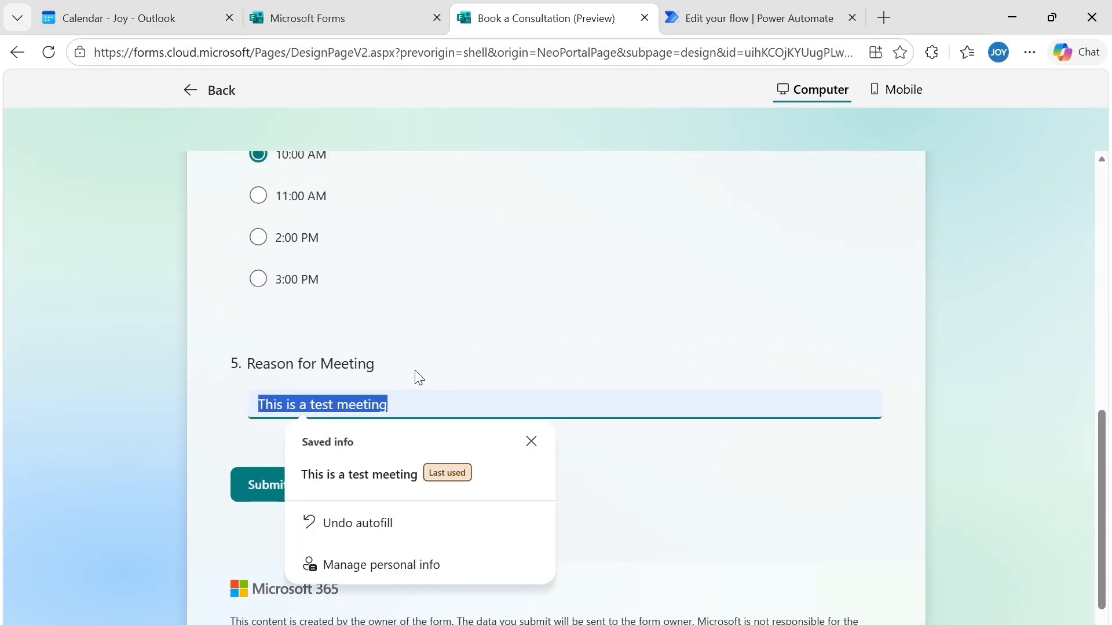
# - Clear the Reason for Meeting answer and submit the form response
pyautogui.moveTo(441, 409); pyautogui.dragTo(154, 406)
pyautogui.press('BackSpace')
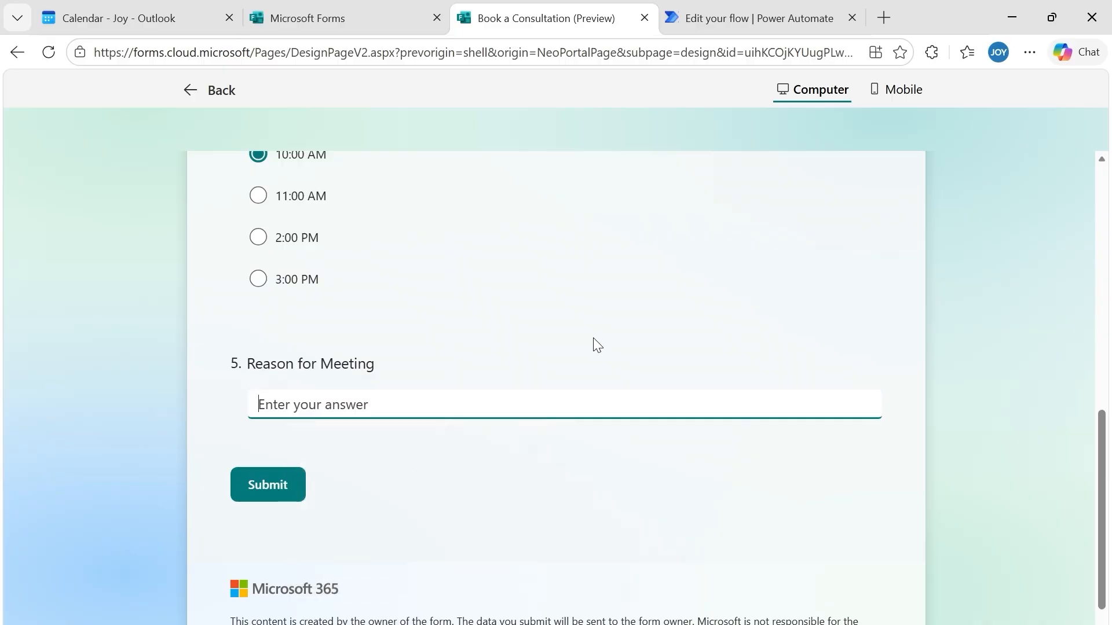
pyautogui.click(264, 492)
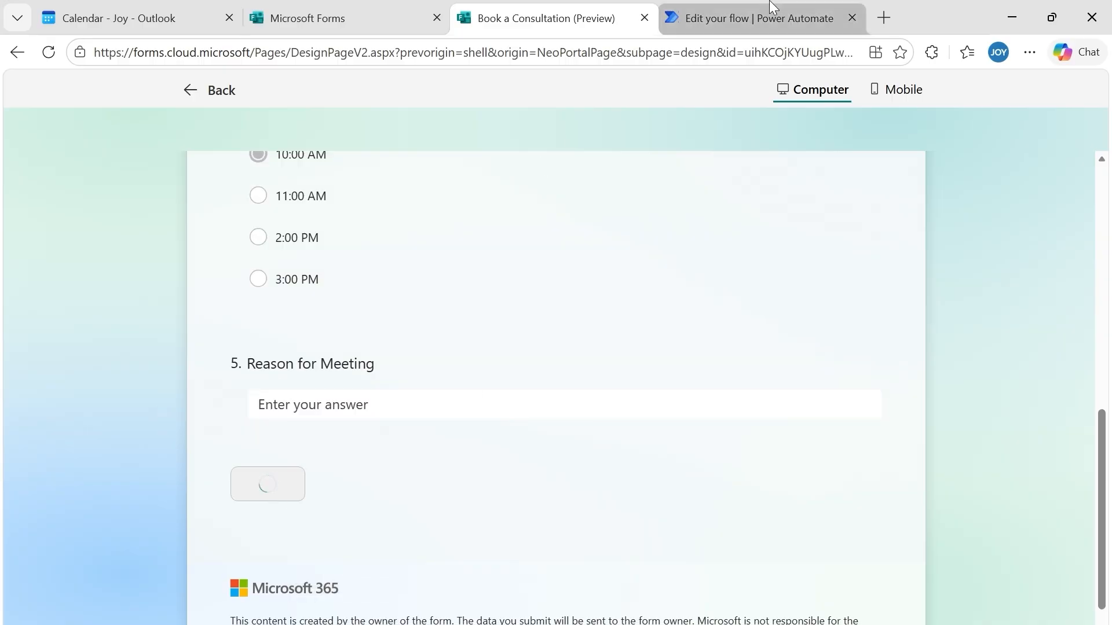
# - Check the test run in Power Automate and examine the April 22 10 AM consultation's details and message text in the Outlook calendar
pyautogui.click(781, 17)
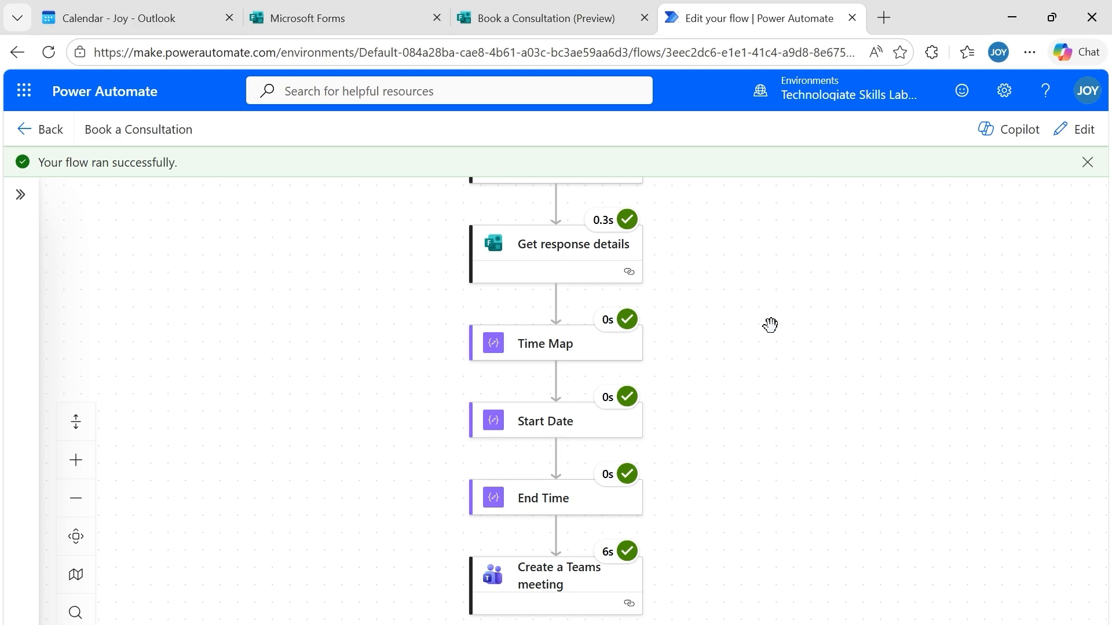
pyautogui.click(184, 18)
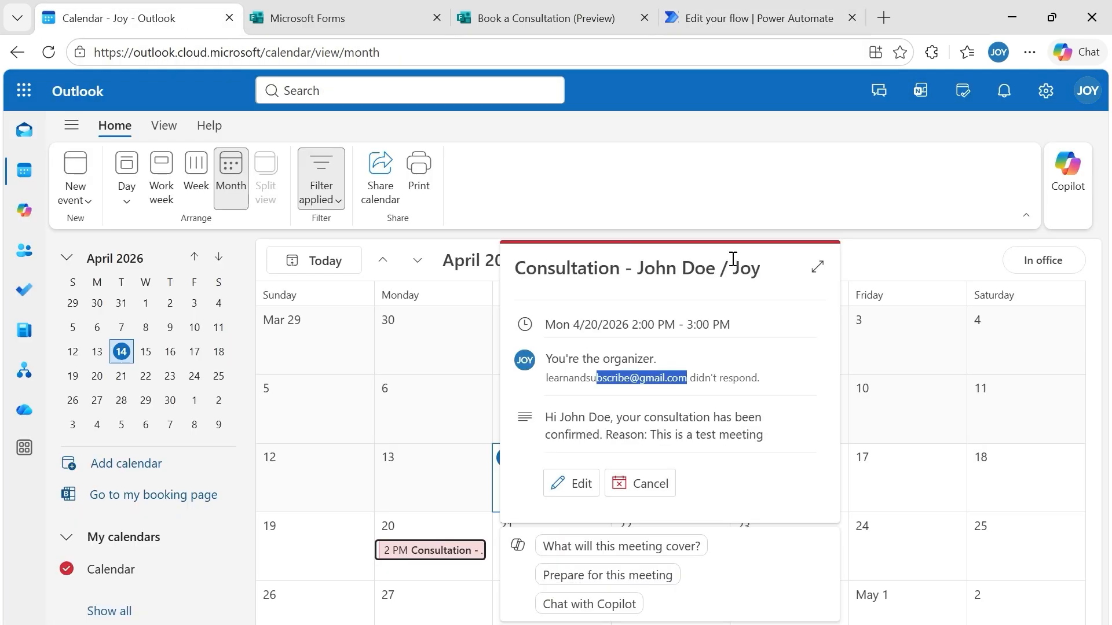
pyautogui.click(897, 259)
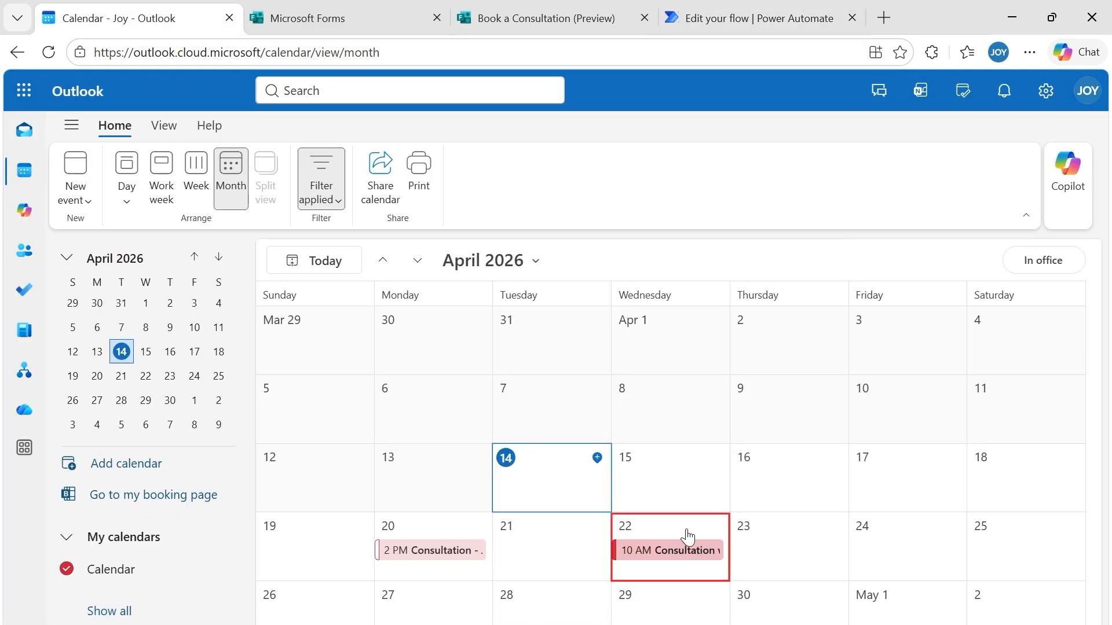
pyautogui.click(661, 557)
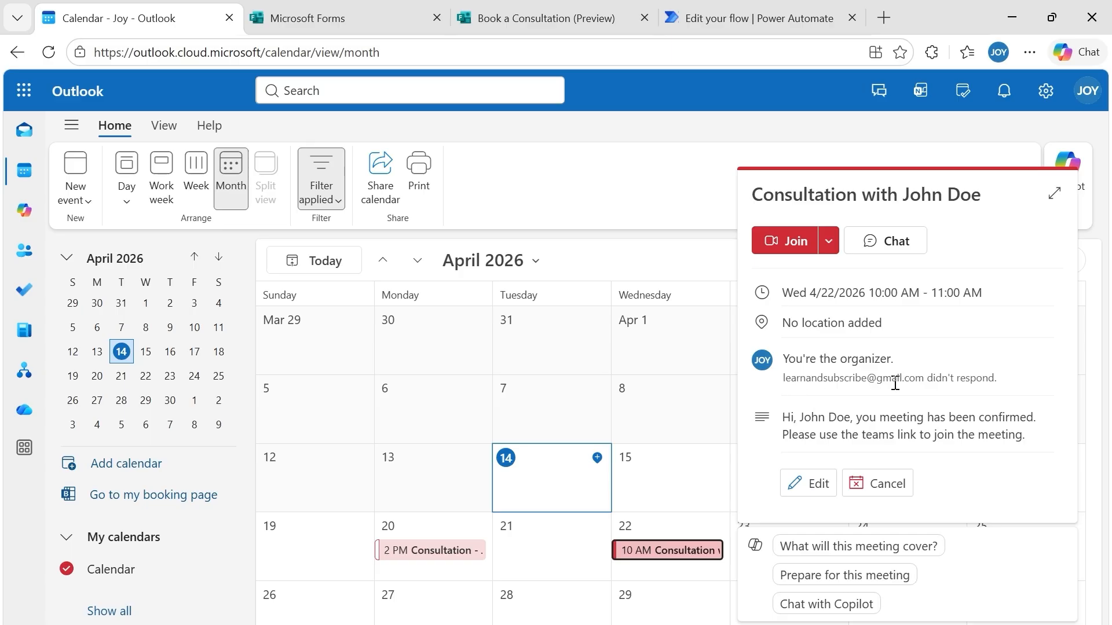
pyautogui.moveTo(1018, 437); pyautogui.dragTo(811, 419)
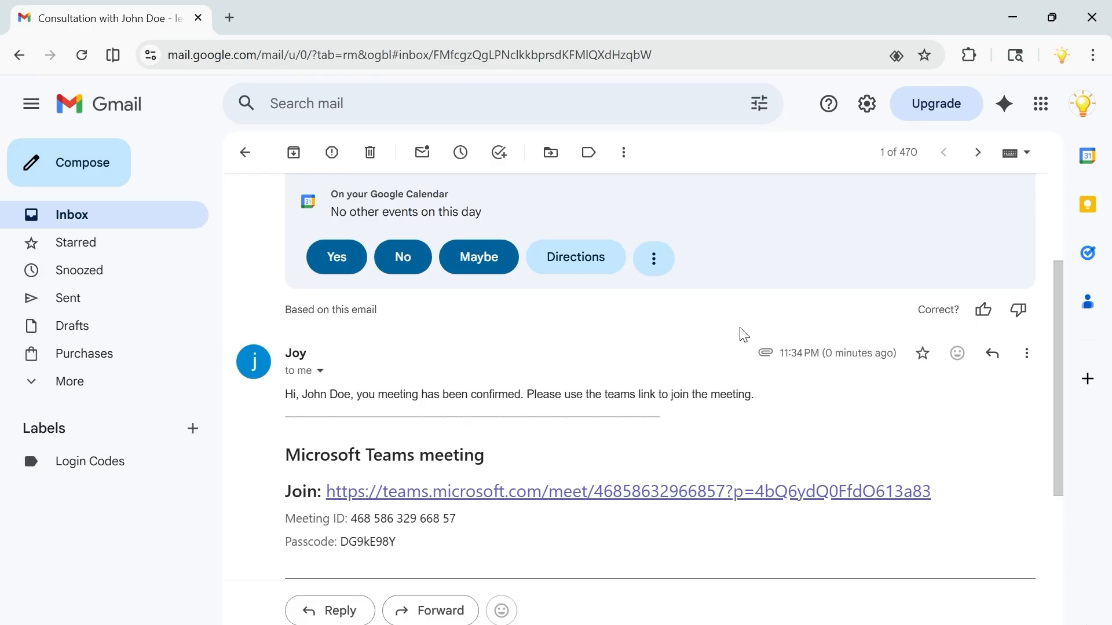